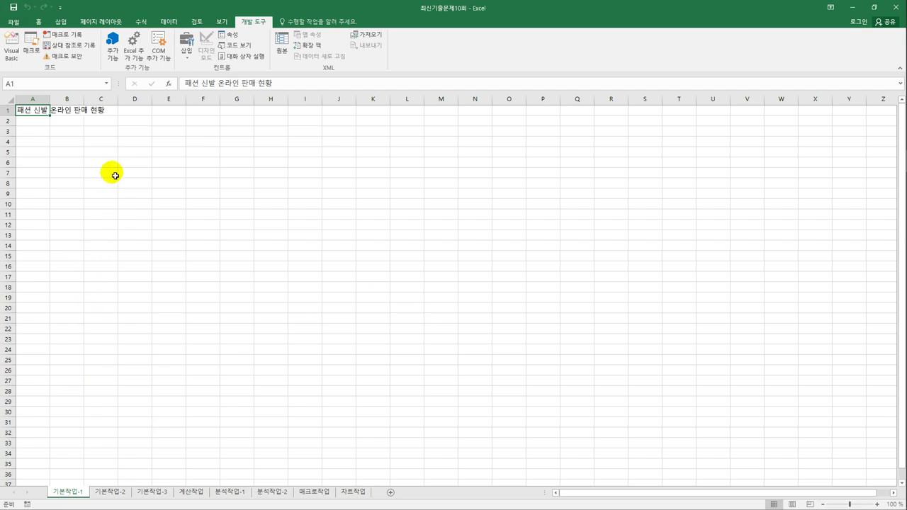
drag(40, 132, 235, 227)
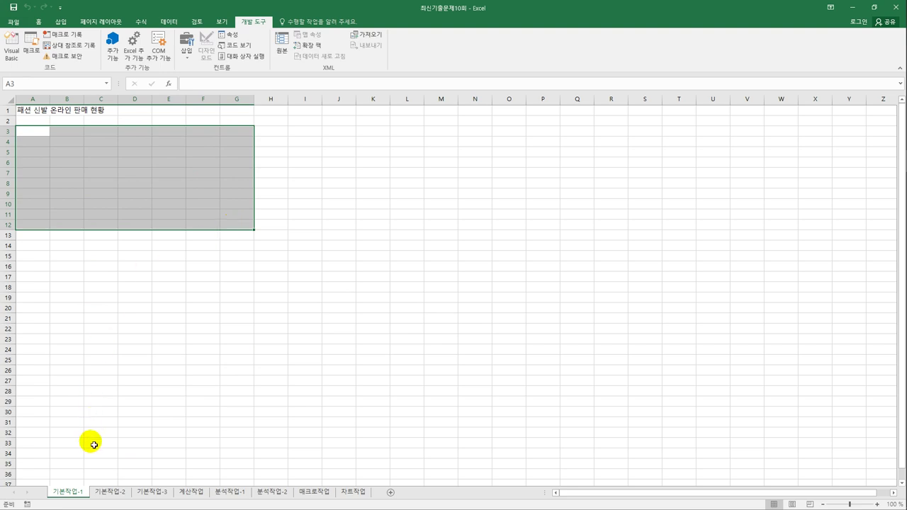
- On the 기본작업-2 sheet, merge and center the title 거래처 현황 across A1:G1
click(103, 491)
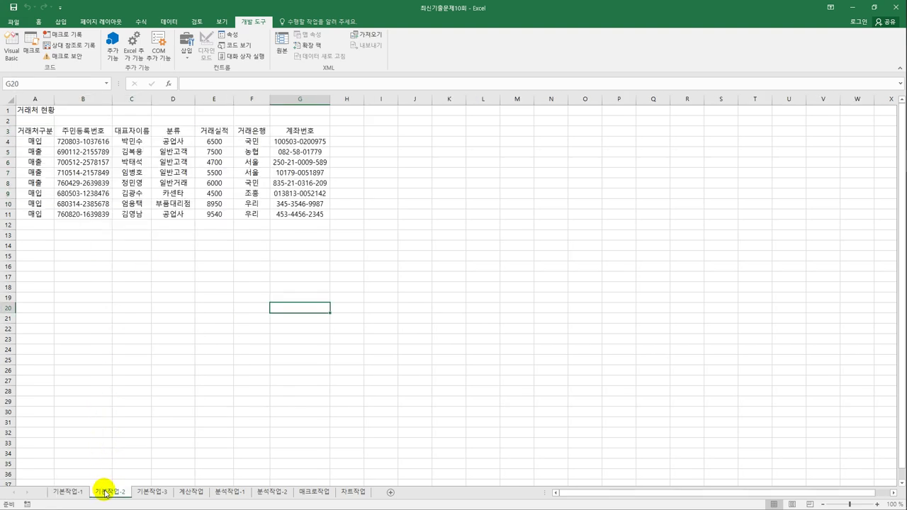
click(380, 391)
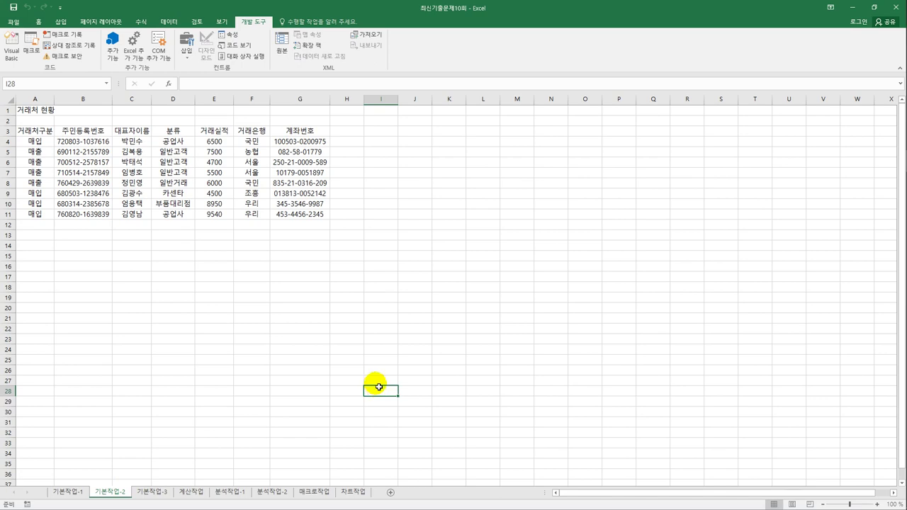
click(35, 110)
drag(73, 114, 290, 111)
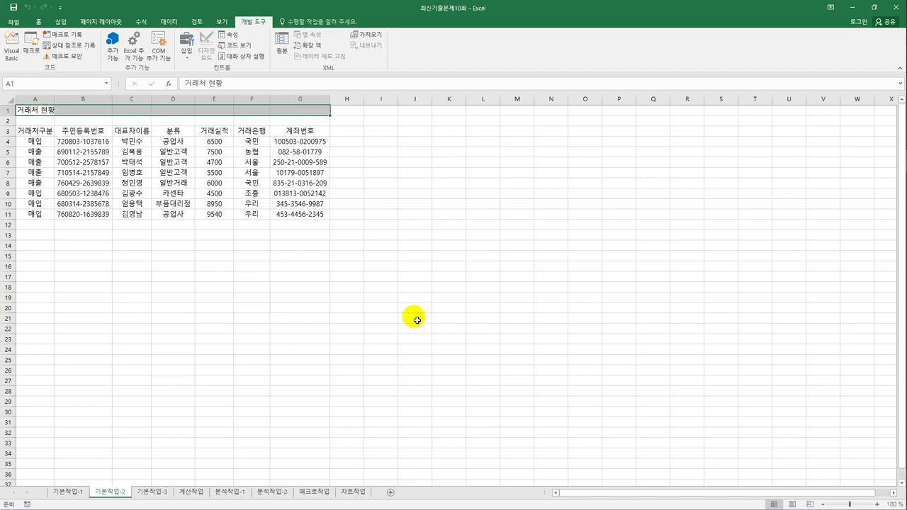
click(37, 22)
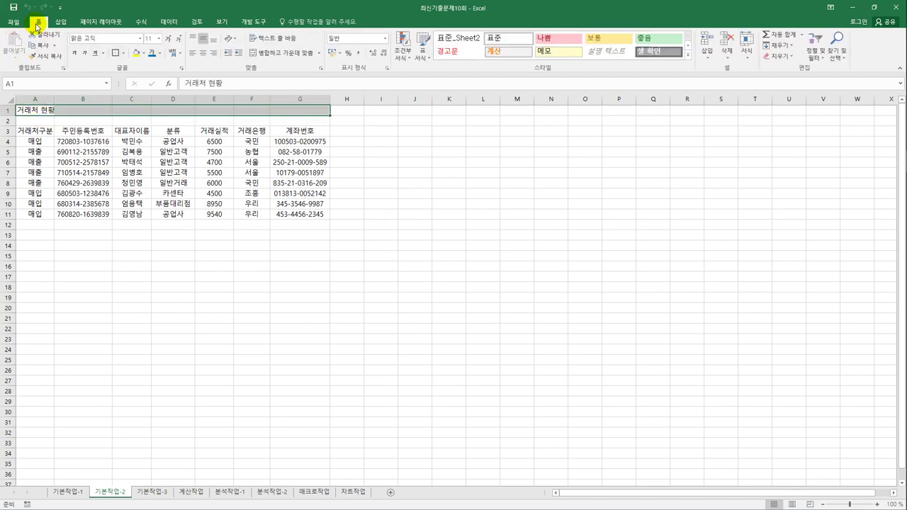
click(266, 60)
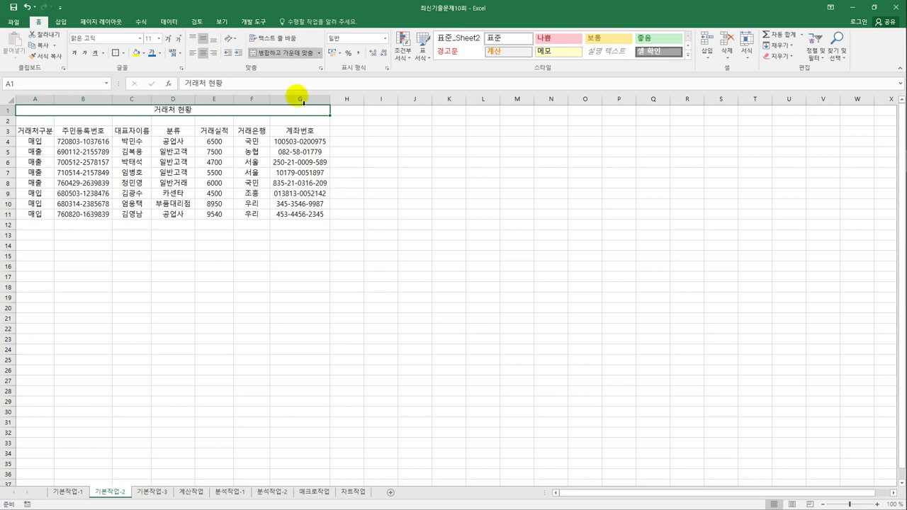
click(296, 58)
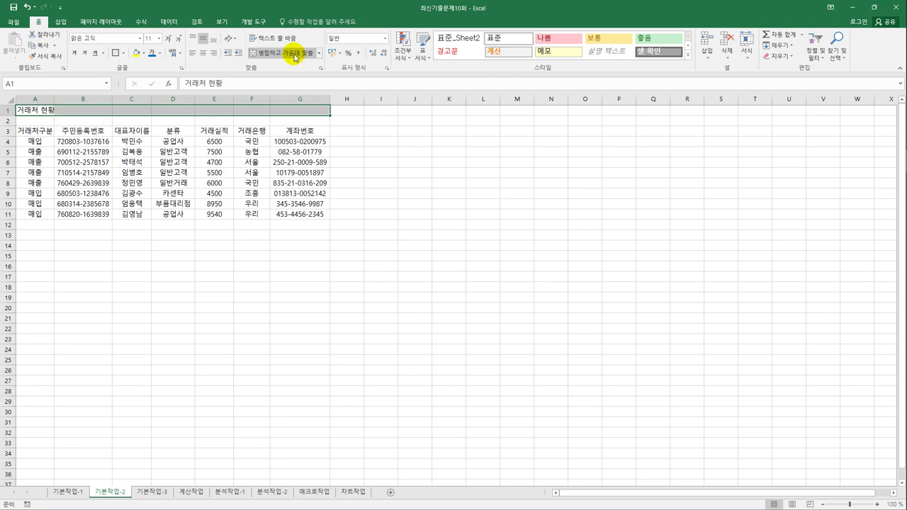
click(296, 58)
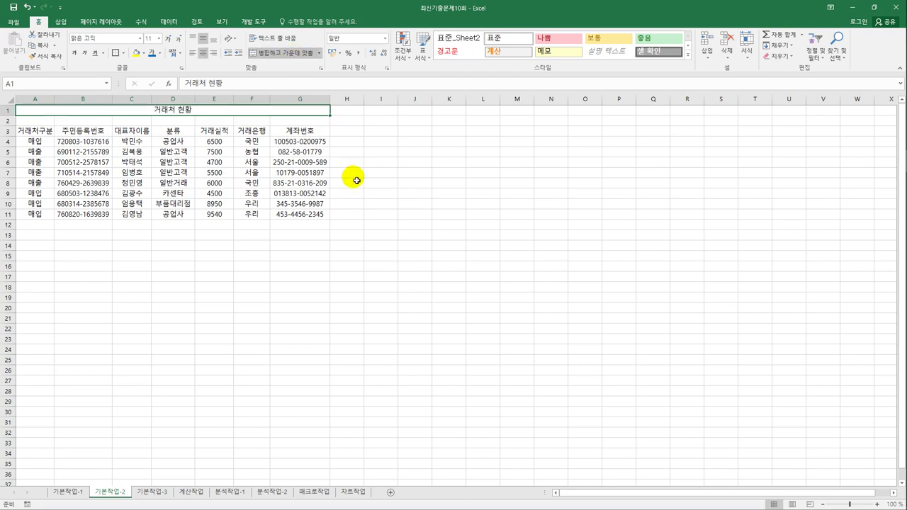
- Set the title's font to HY헤드라인M and its size to 17
click(142, 40)
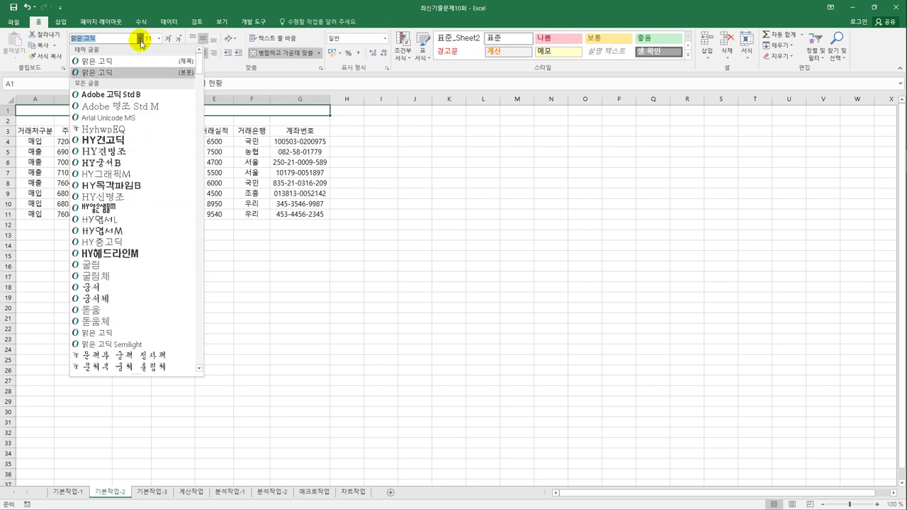
click(132, 259)
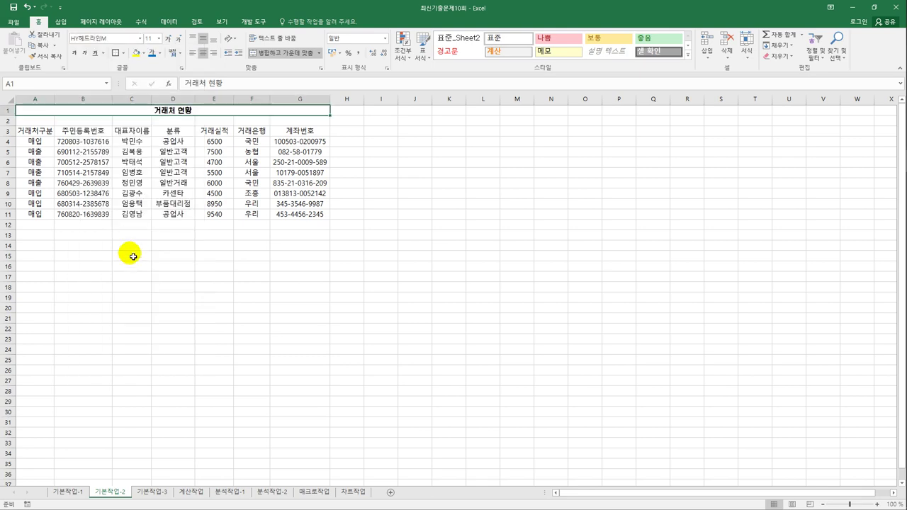
click(160, 39)
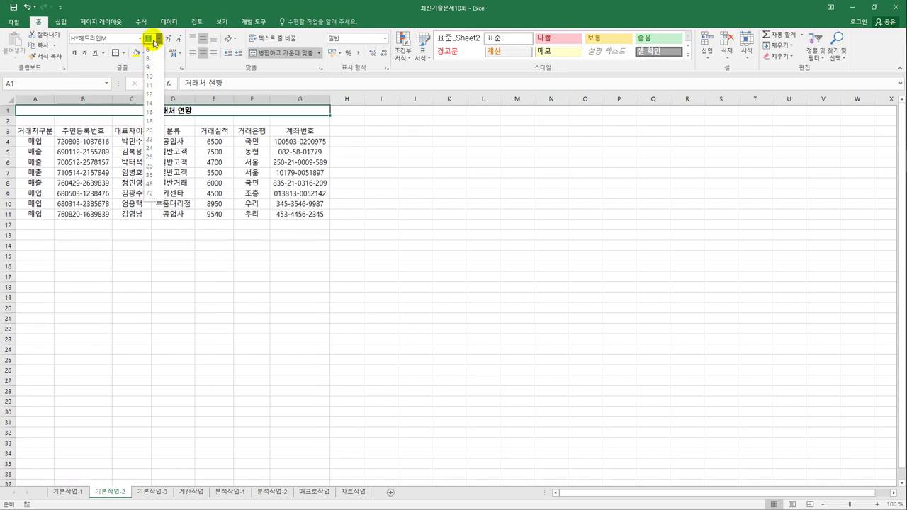
text(17)
key(Return)
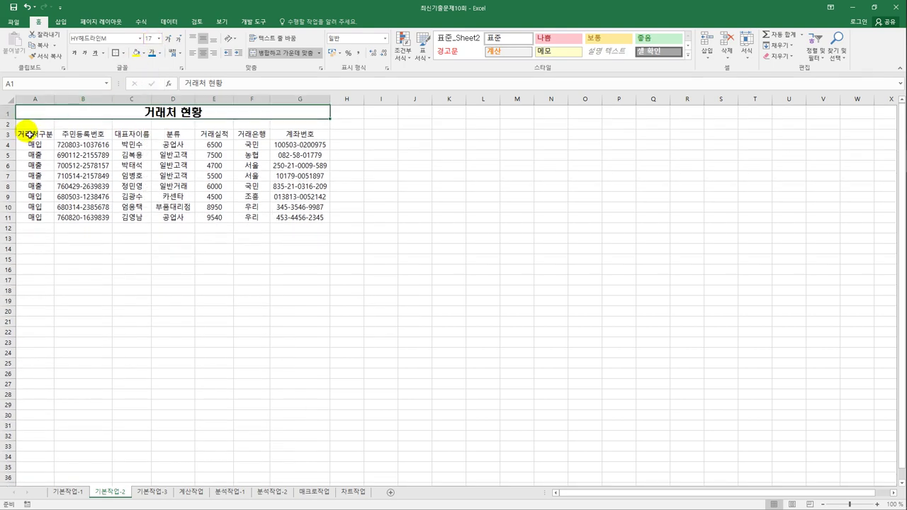
- Set the height of row 1 to 30
click(11, 113)
right_click(11, 113)
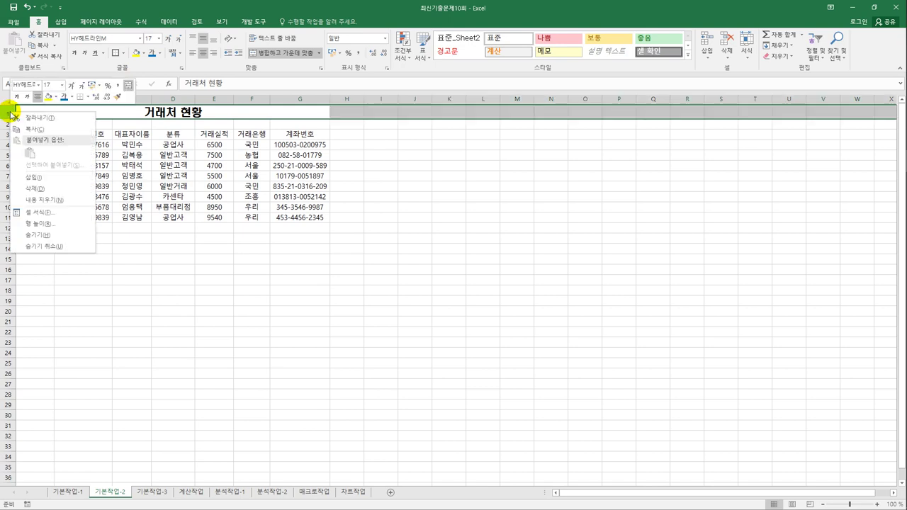
click(59, 221)
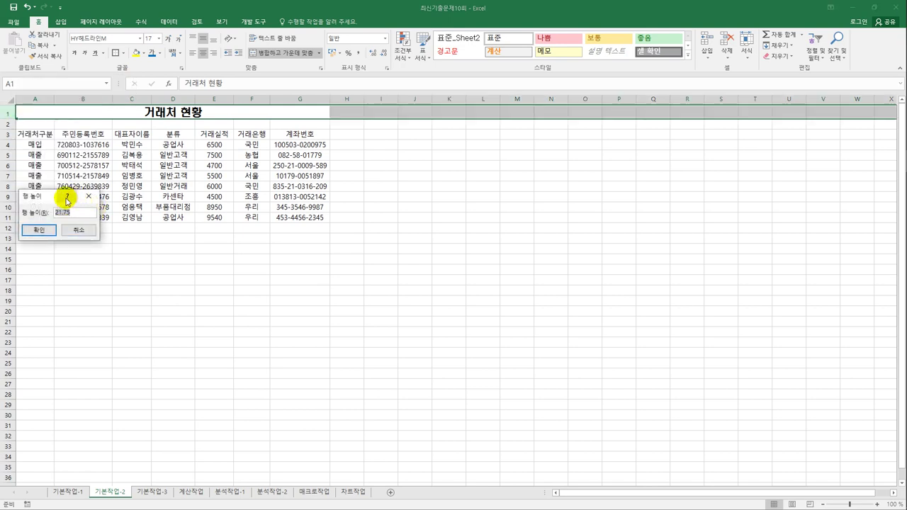
drag(51, 196, 375, 163)
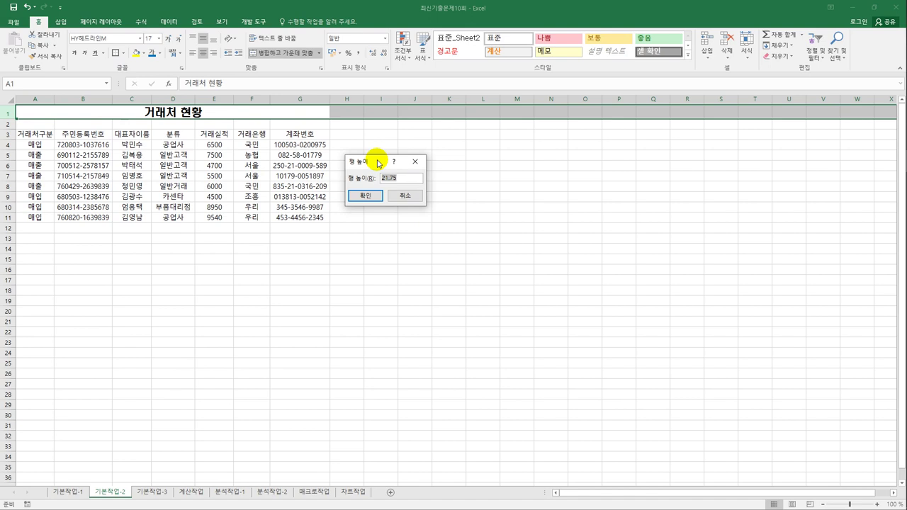
text(30)
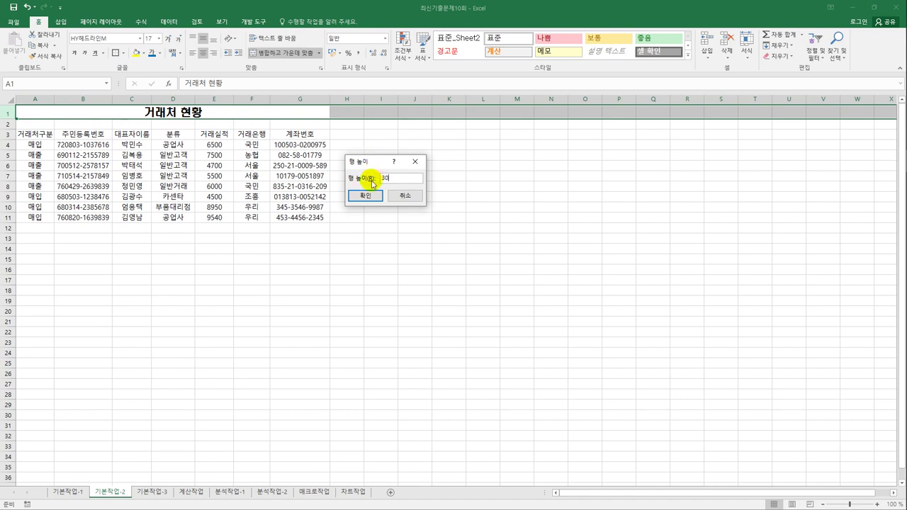
click(368, 196)
click(397, 247)
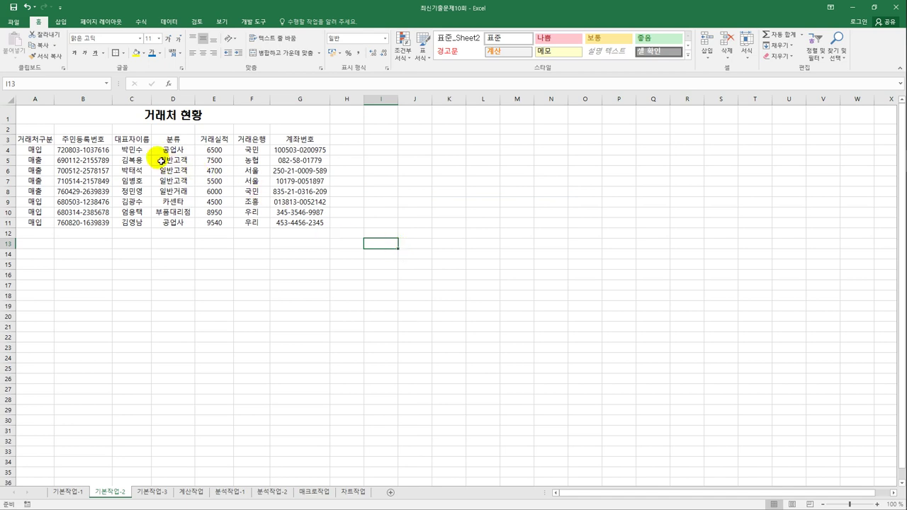
- Convert the heading 분류 in cell D3 to the Hanja 分類
click(166, 141)
double_click(190, 142)
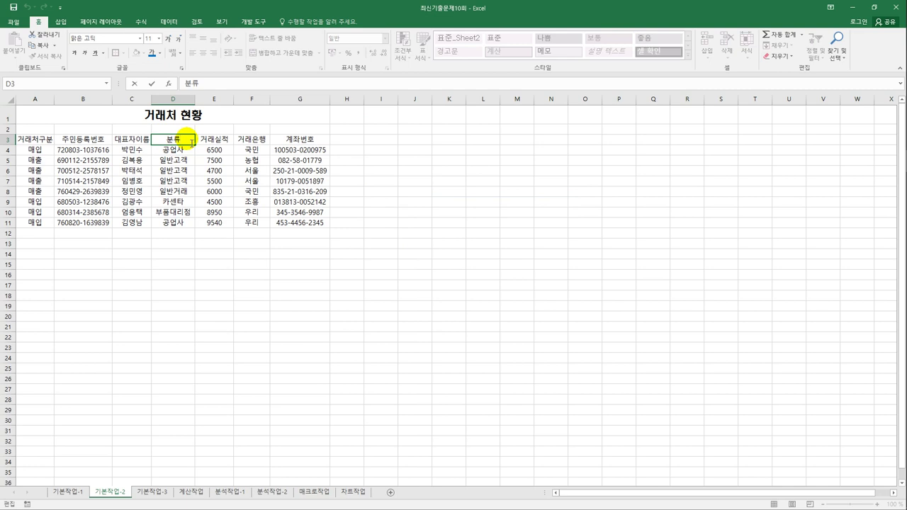
key(Hangul_Hanja)
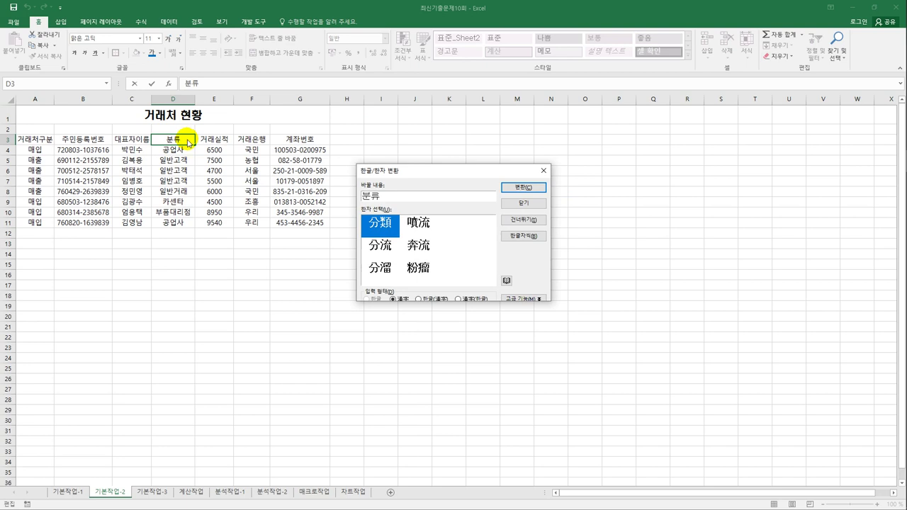
click(386, 236)
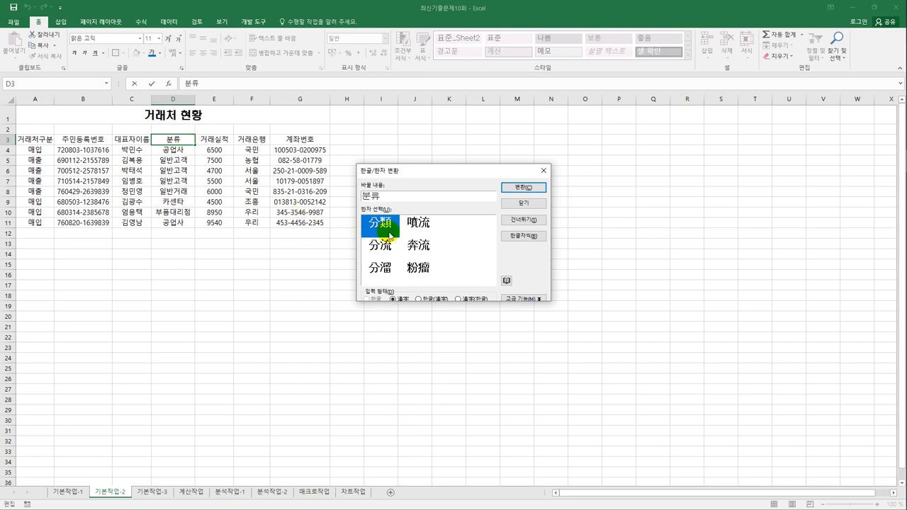
click(522, 187)
click(514, 203)
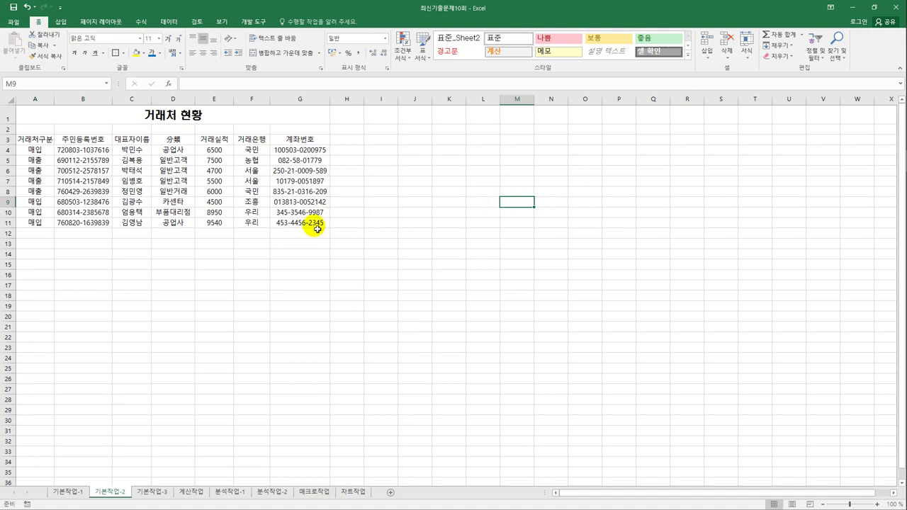
- Insert a comment in cell E11 and replace its default text with 최고실적
click(213, 228)
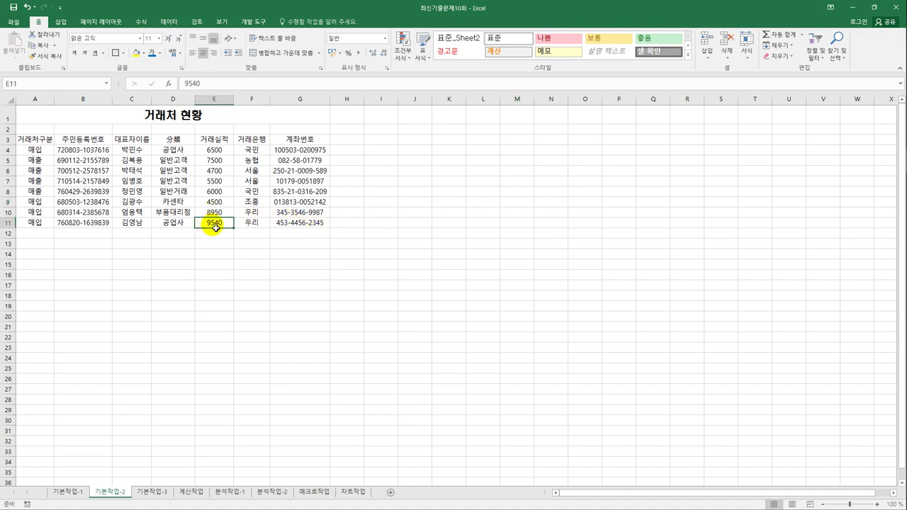
right_click(215, 227)
click(266, 379)
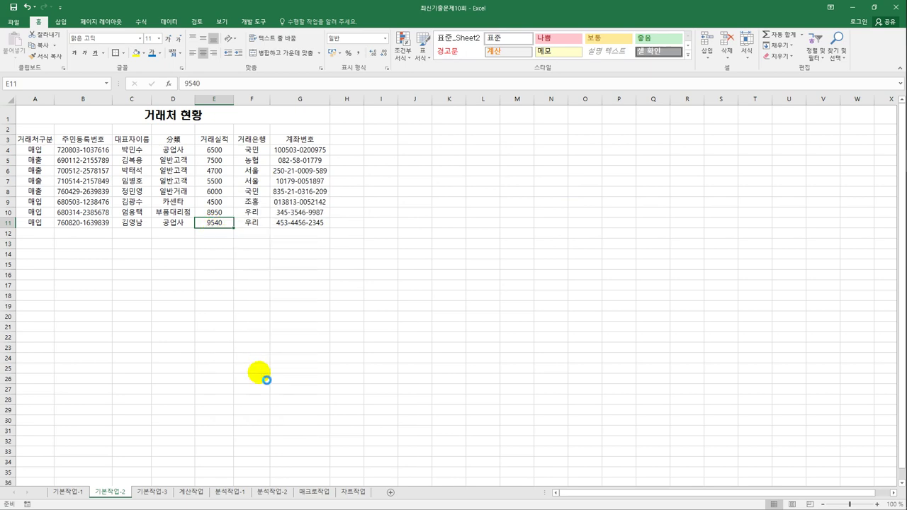
key(ctrl+a)
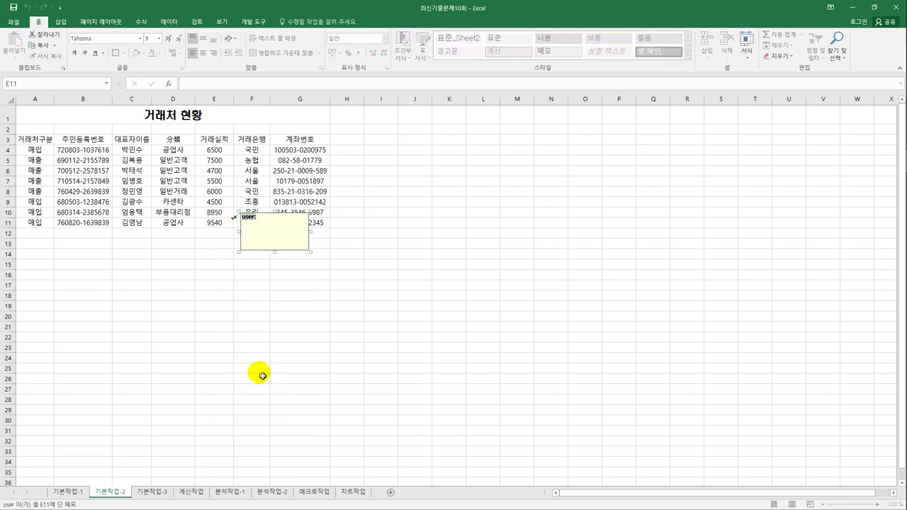
text(최고실적)
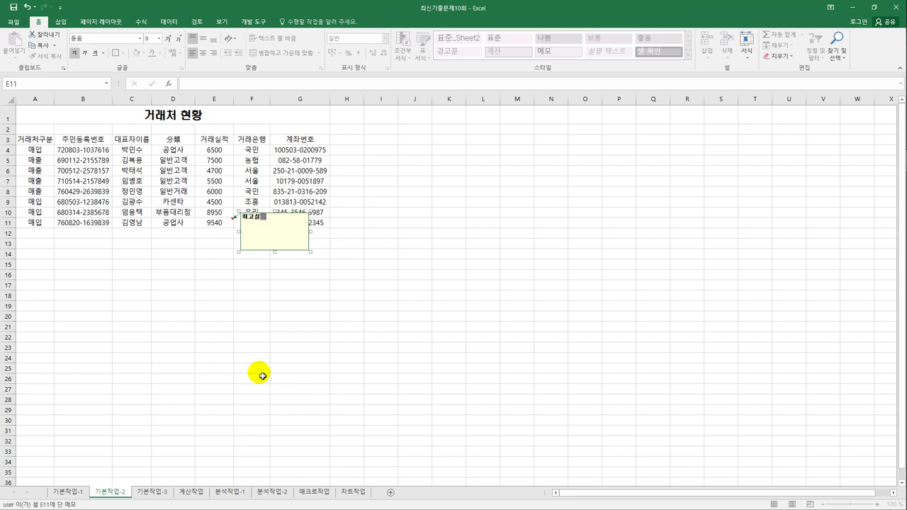
- Turn on automatic sizing (자동 크기) in the alignment format of the comment on E11
click(273, 214)
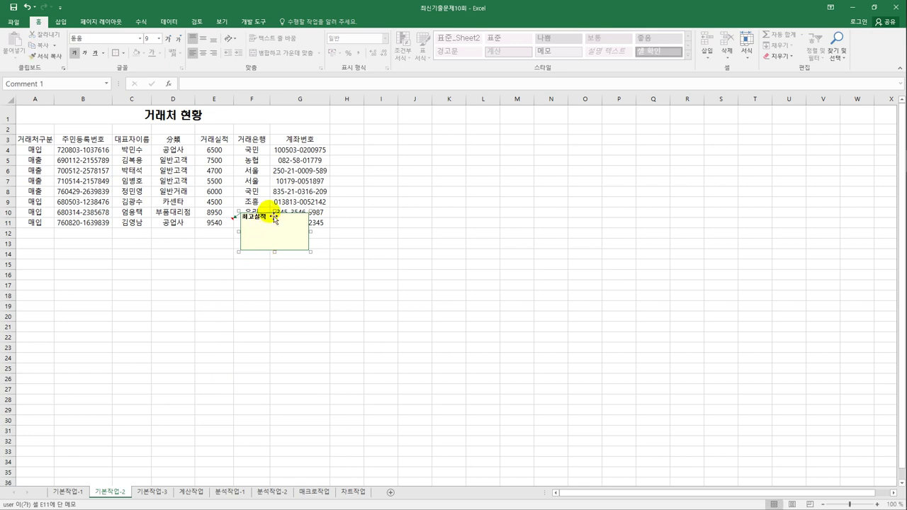
right_click(274, 220)
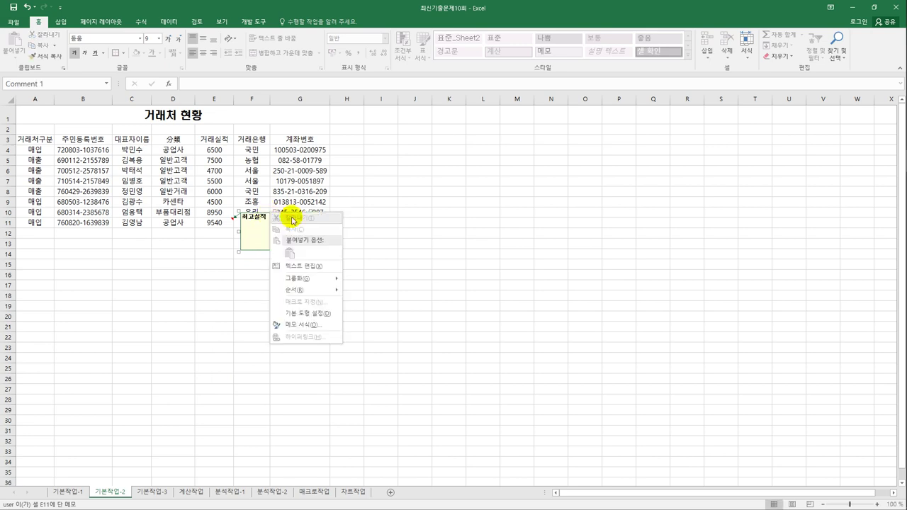
click(330, 325)
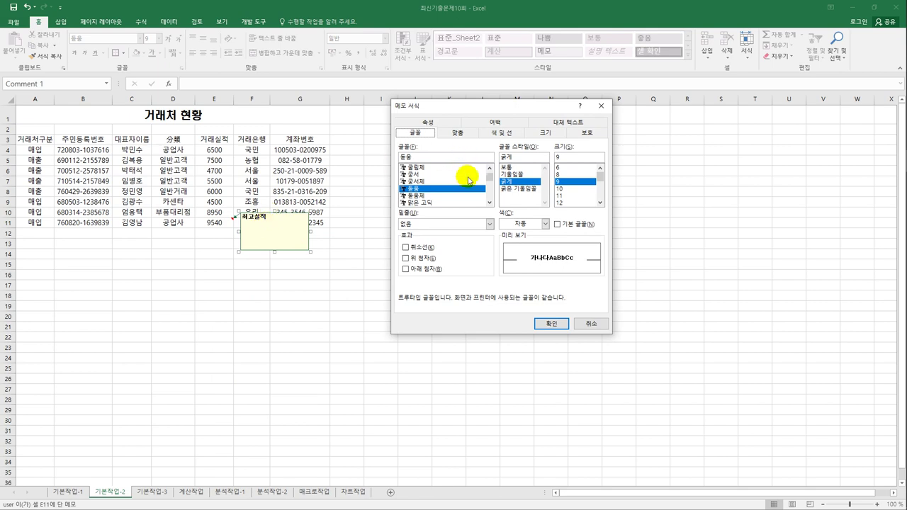
click(466, 134)
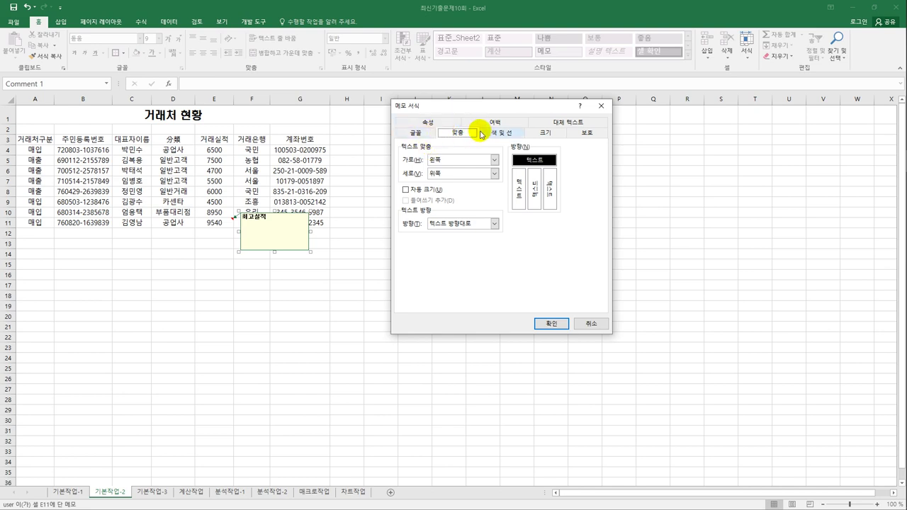
click(420, 191)
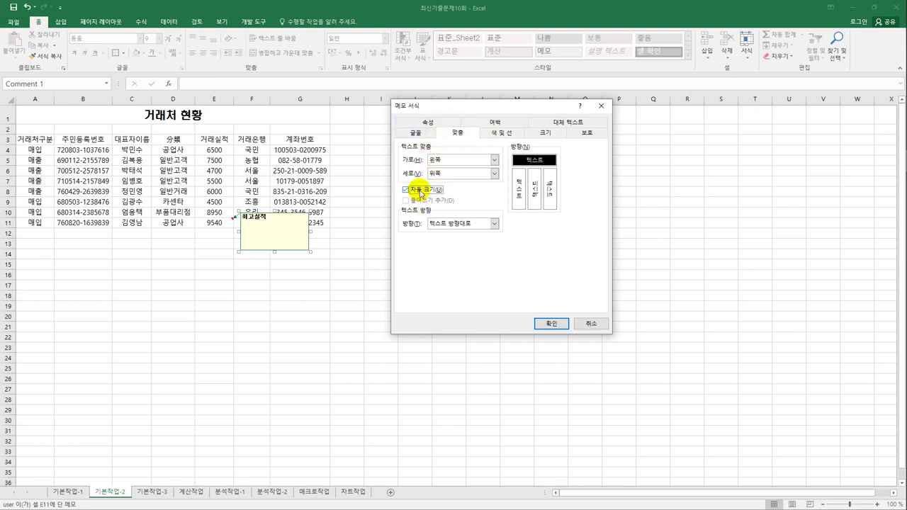
click(546, 323)
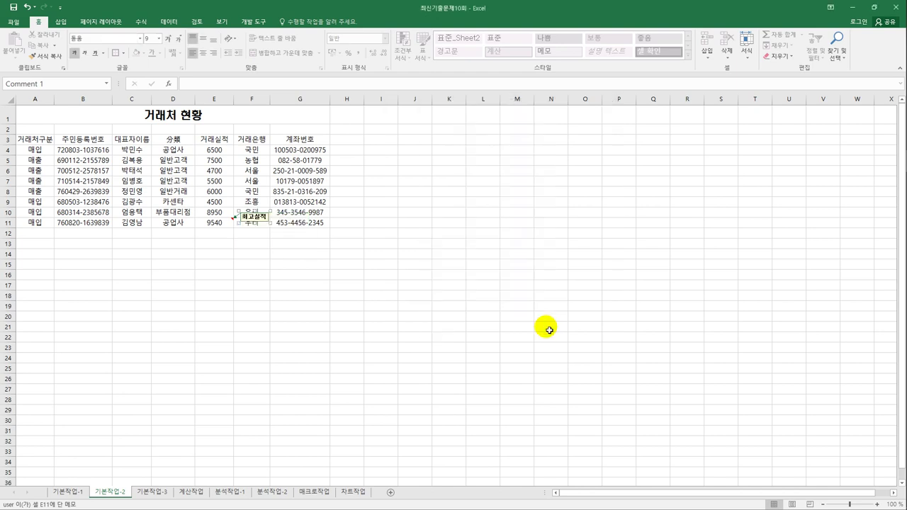
- Set the comment on cell E11 to stay displayed at all times
click(224, 226)
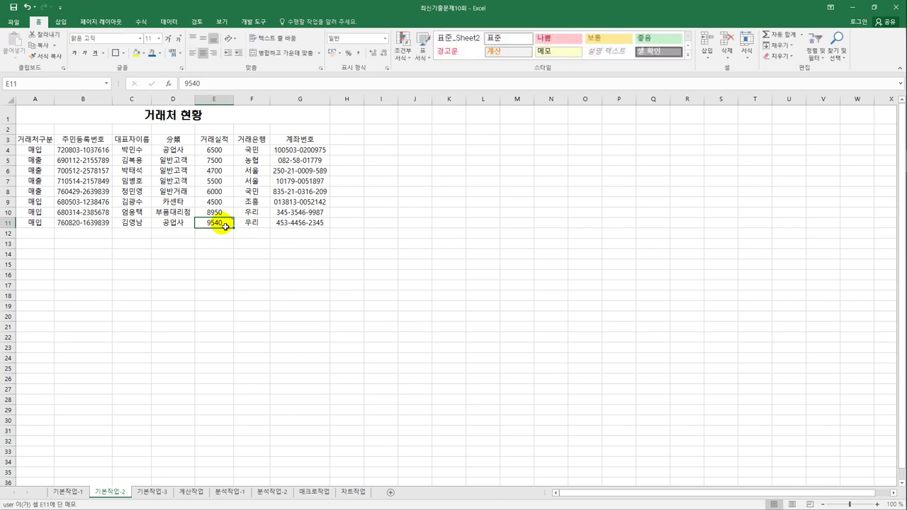
right_click(225, 225)
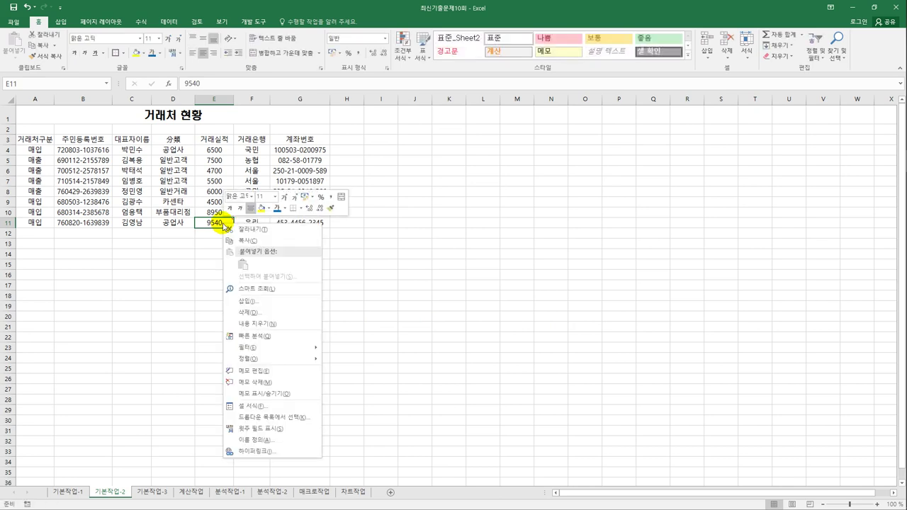
click(278, 394)
click(413, 328)
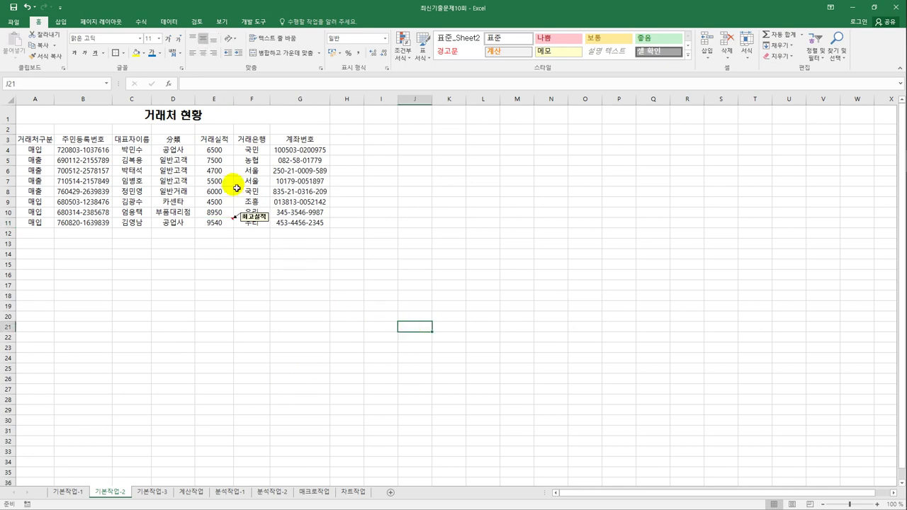
- Apply the custom number format #,##0"만원" to the 거래실적 values in E4:E11
drag(215, 150, 220, 230)
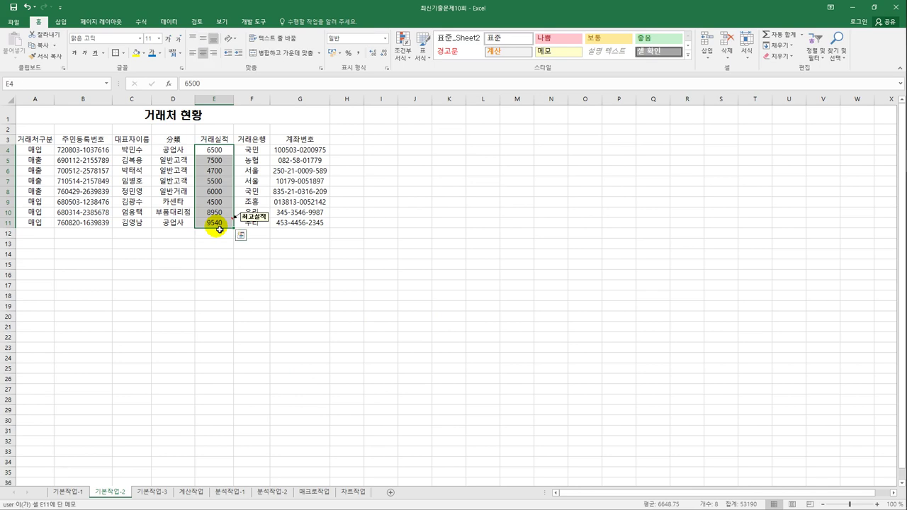
right_click(206, 179)
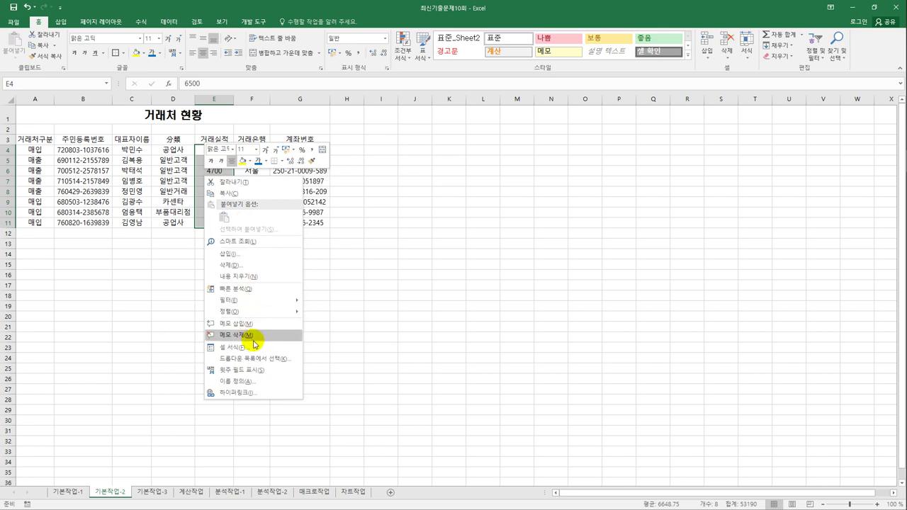
click(261, 350)
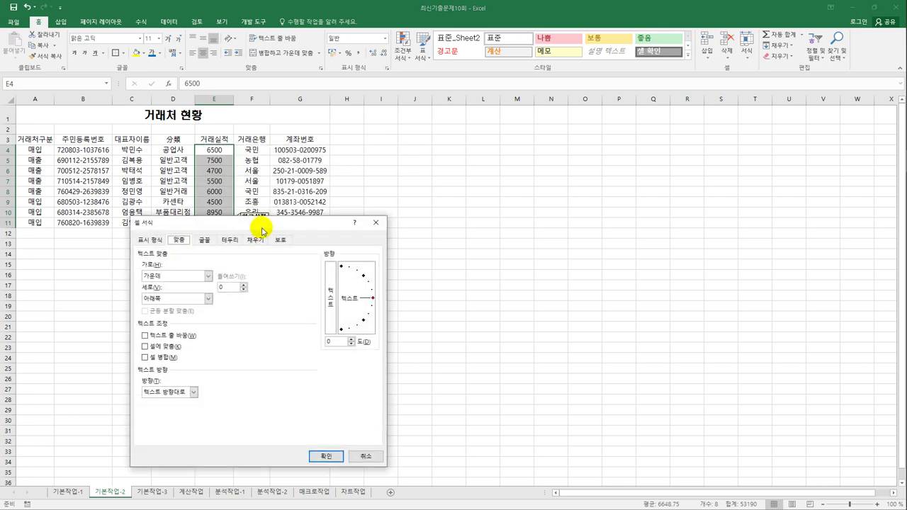
drag(259, 228, 473, 130)
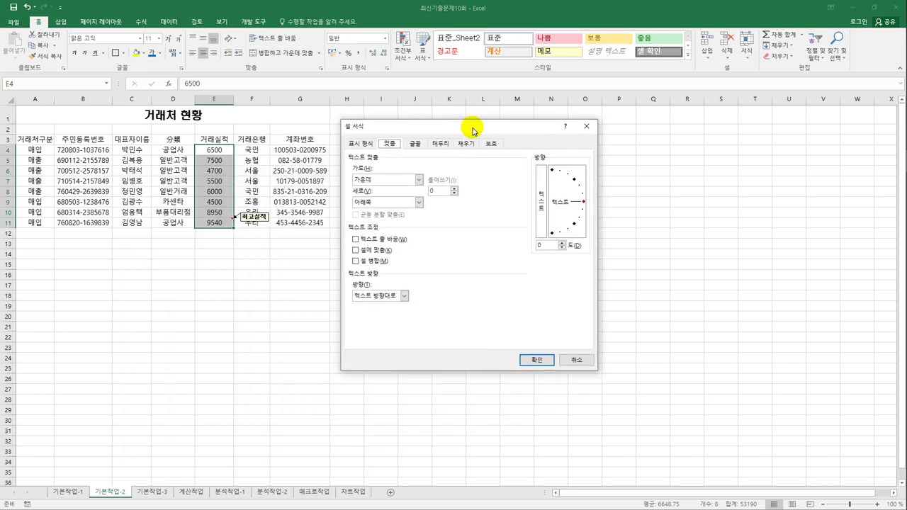
click(365, 144)
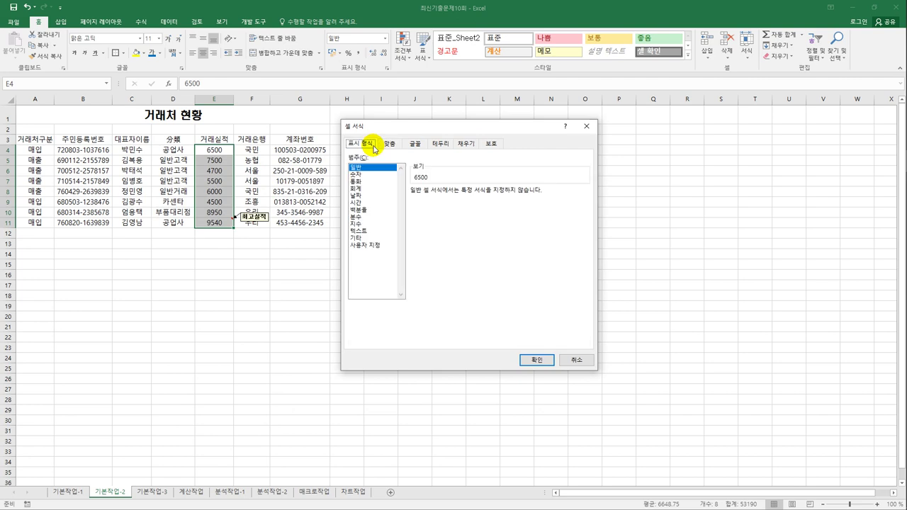
click(369, 245)
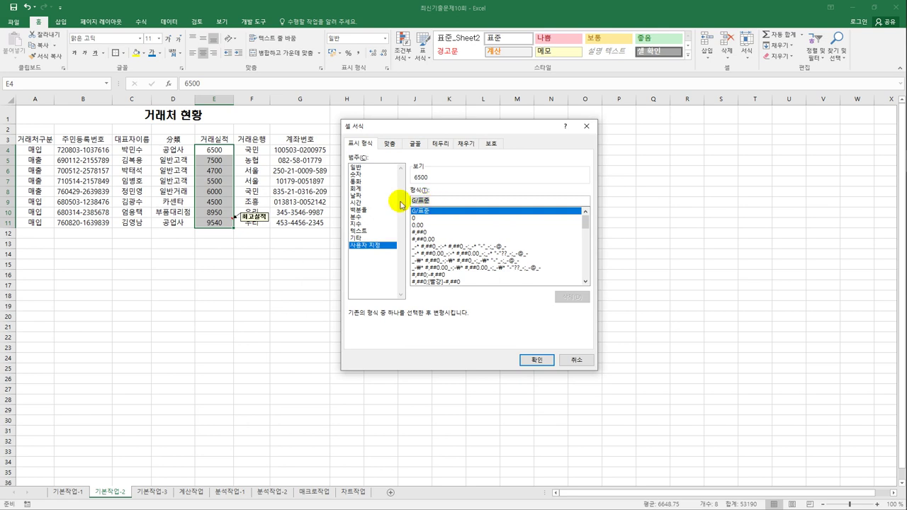
text(#,##)
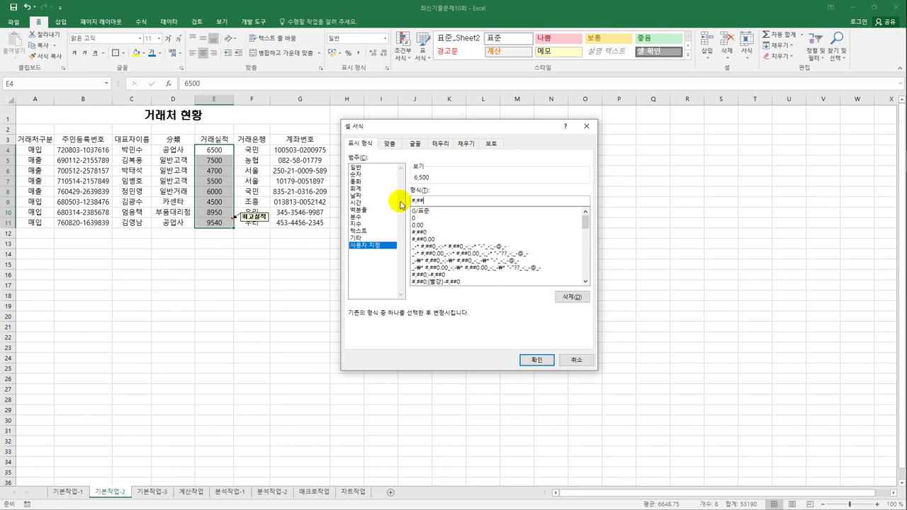
text(0"만원")
click(525, 363)
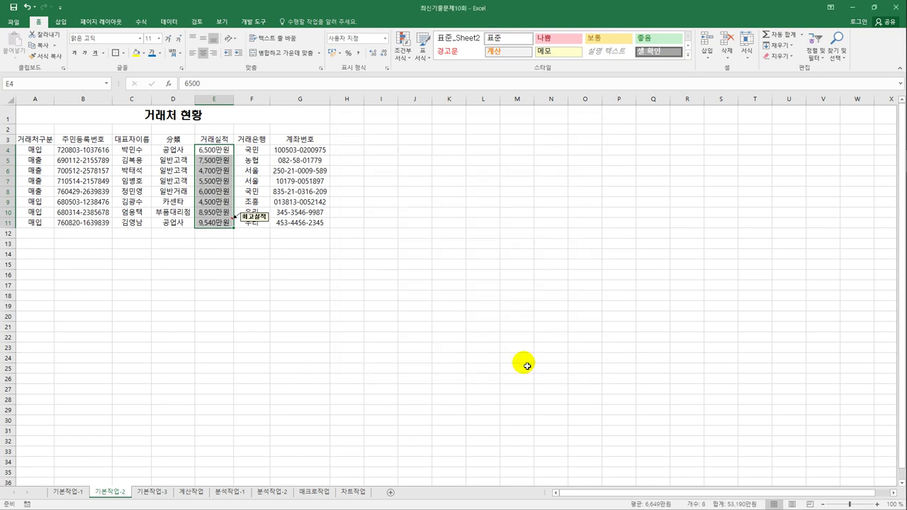
- Apply all borders (모든 테두리) and a thick outside border (굵은 바깥쪽 테두리) to the table A3:G11
drag(36, 140, 291, 226)
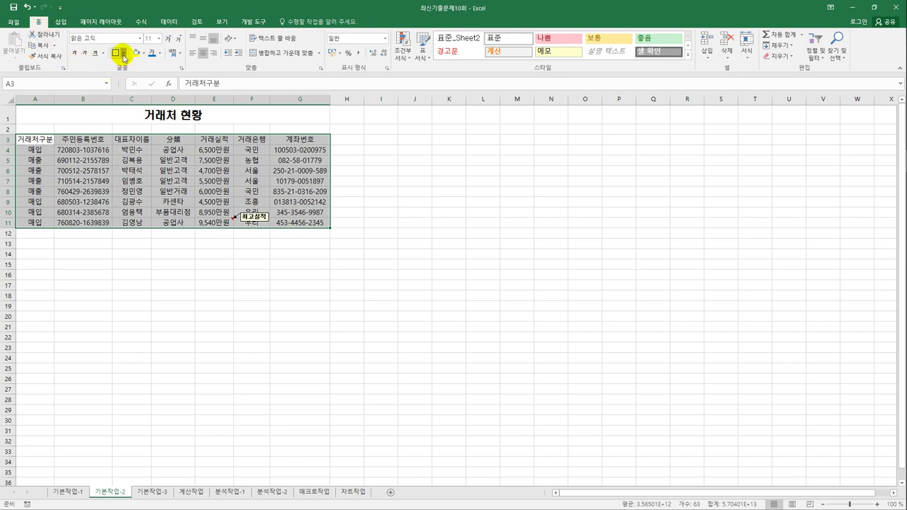
click(123, 53)
click(141, 133)
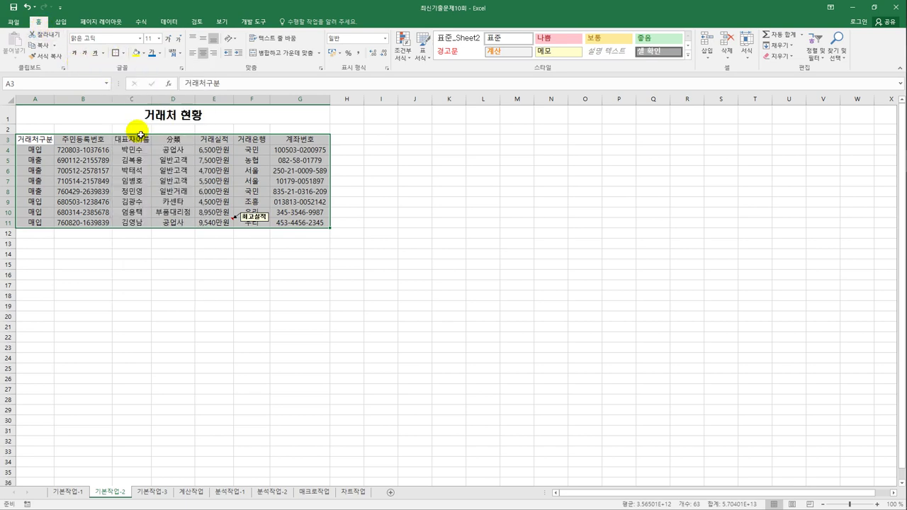
click(124, 53)
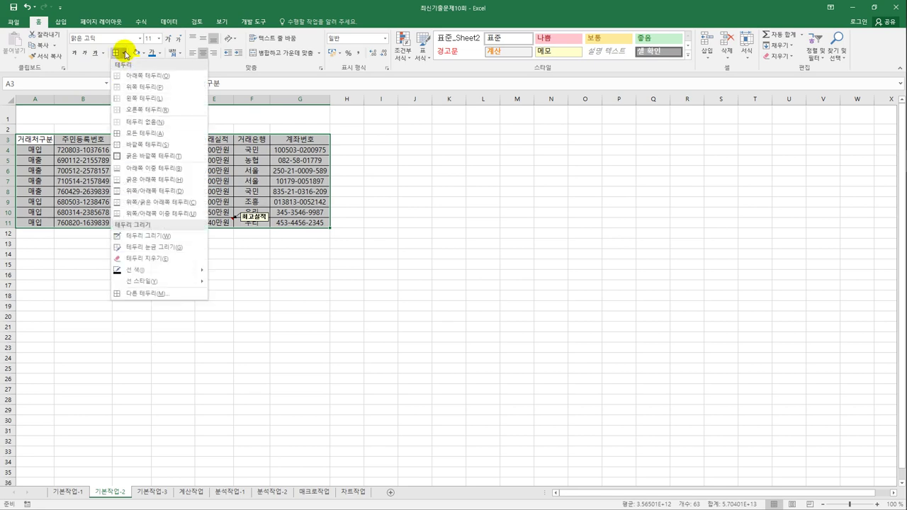
click(144, 159)
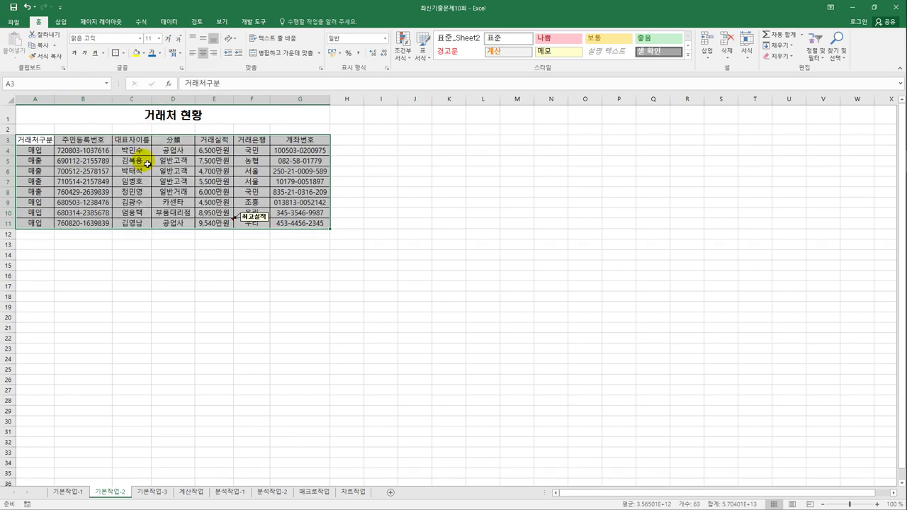
click(410, 238)
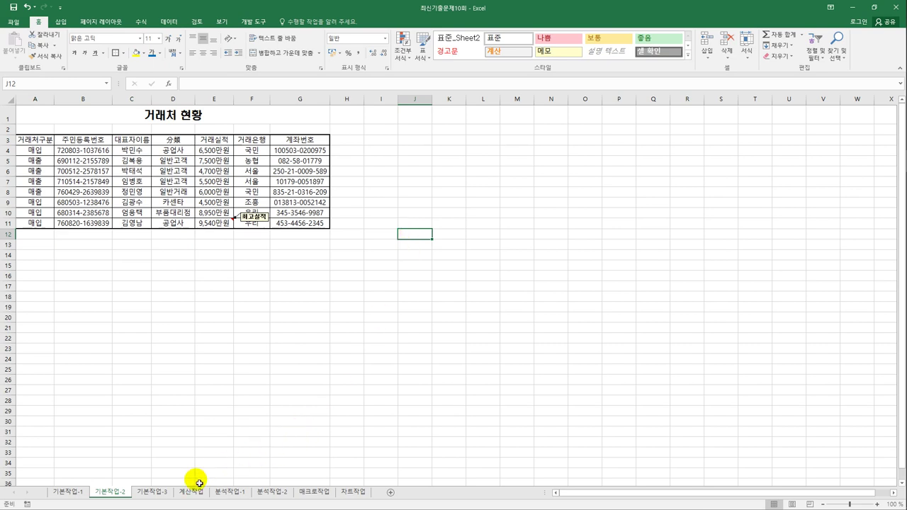
- Turn on the automatic filter for the 급여대장 table on the 기본작업-3 sheet
click(161, 494)
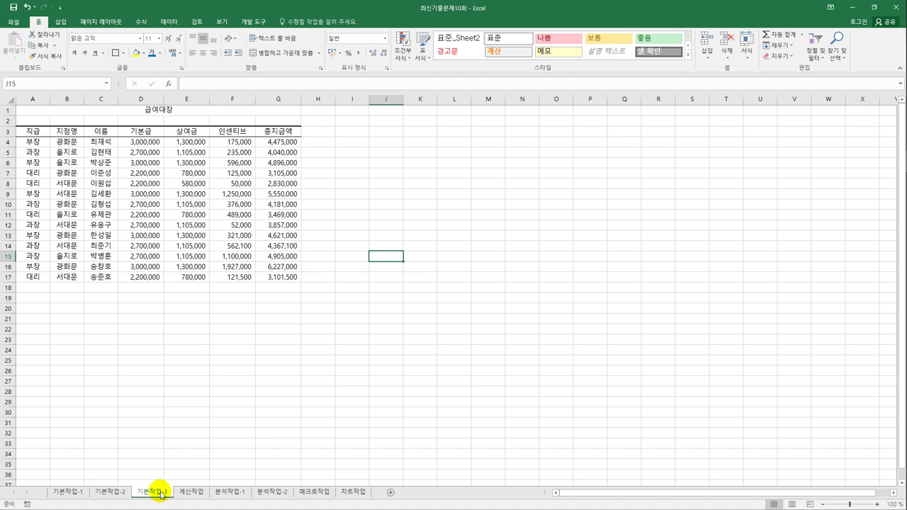
click(141, 136)
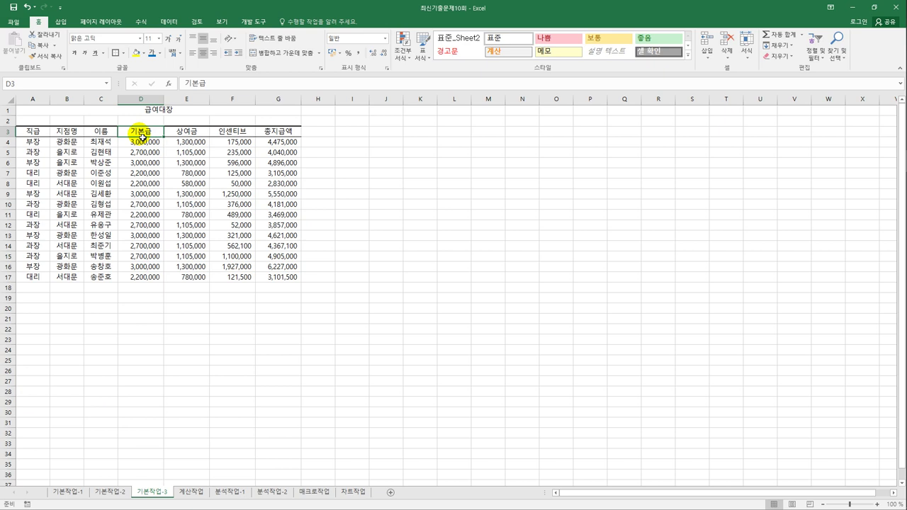
click(170, 23)
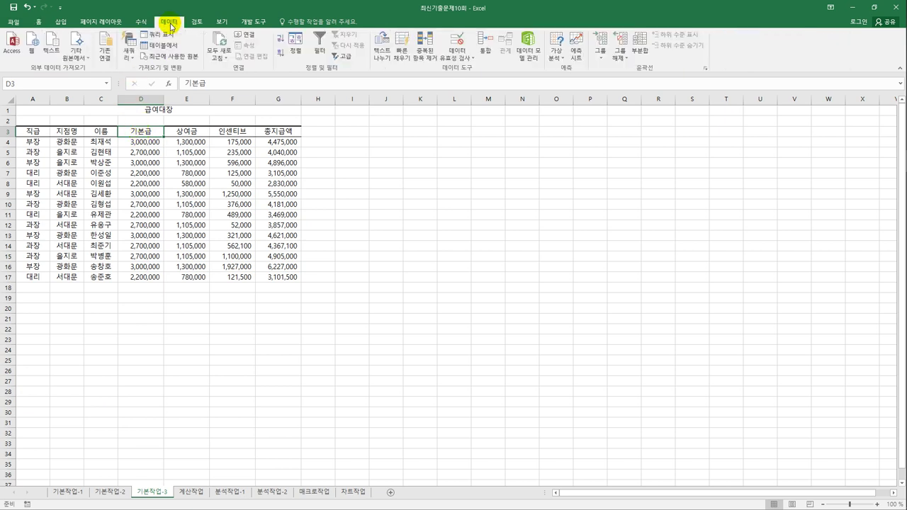
click(318, 55)
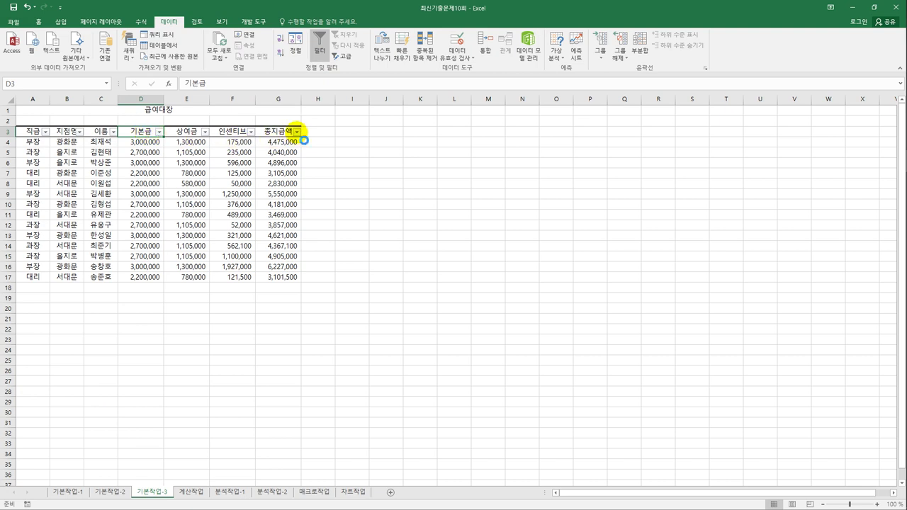
- Filter the 총지급액 column with a custom condition of >= 3000000 and < 5000000
click(297, 132)
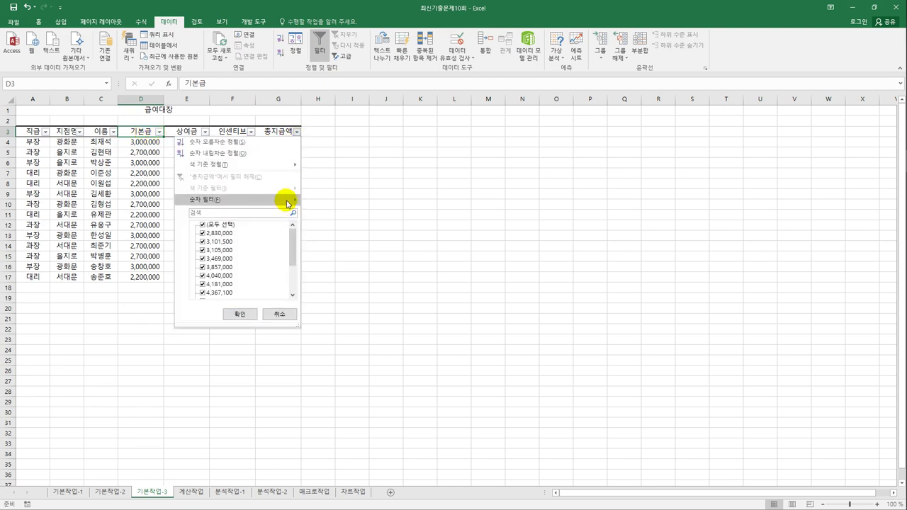
mouse_move(287, 204)
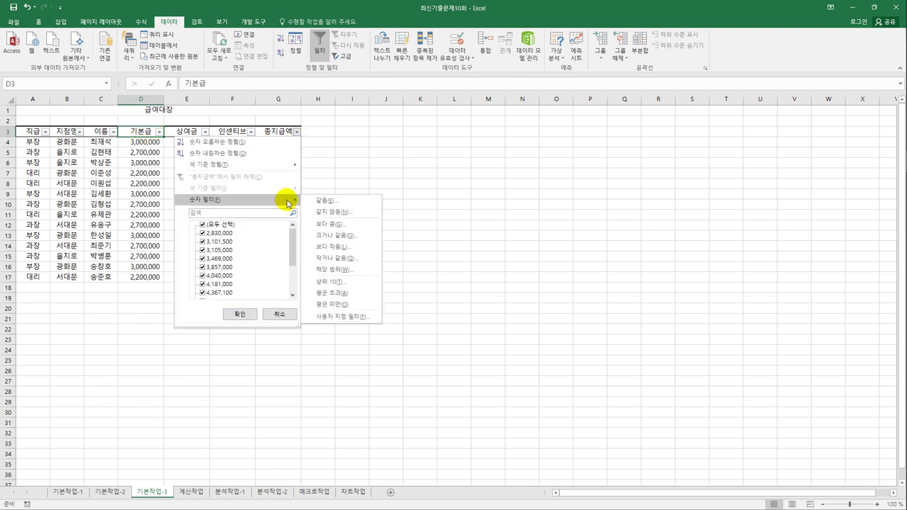
click(352, 319)
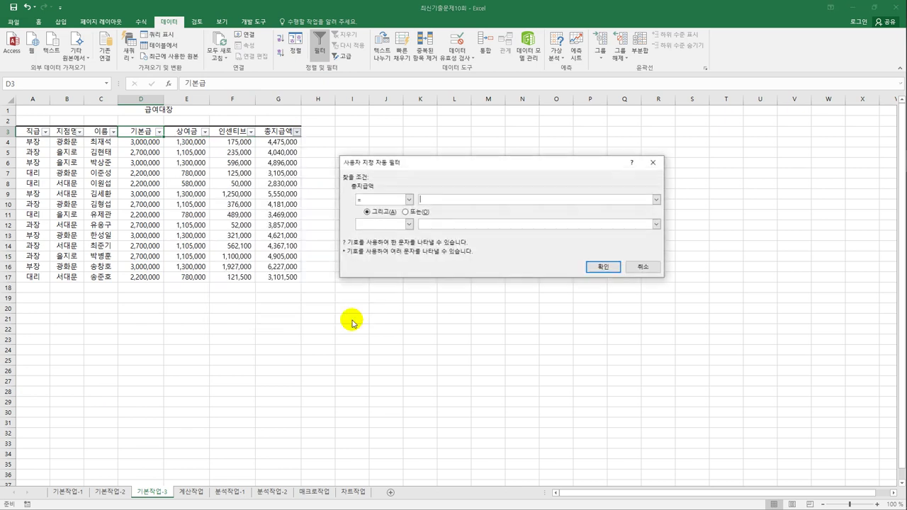
click(409, 200)
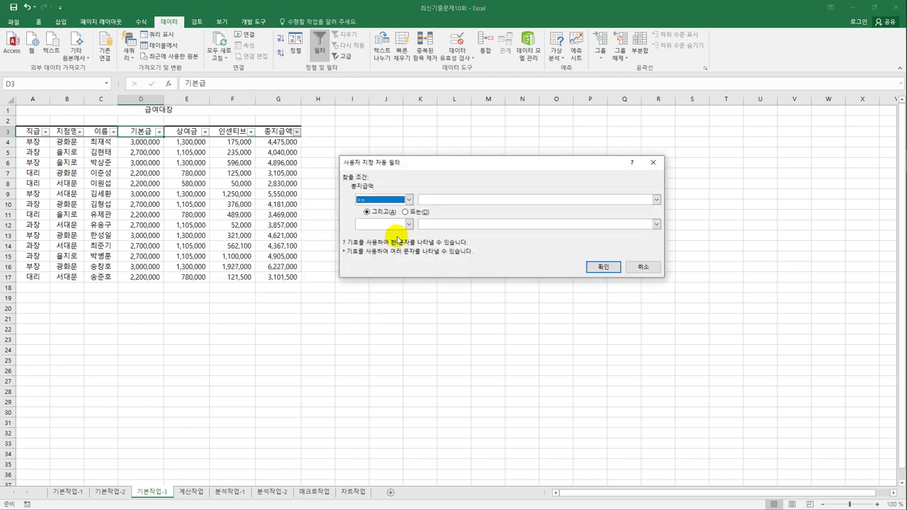
click(399, 237)
click(443, 202)
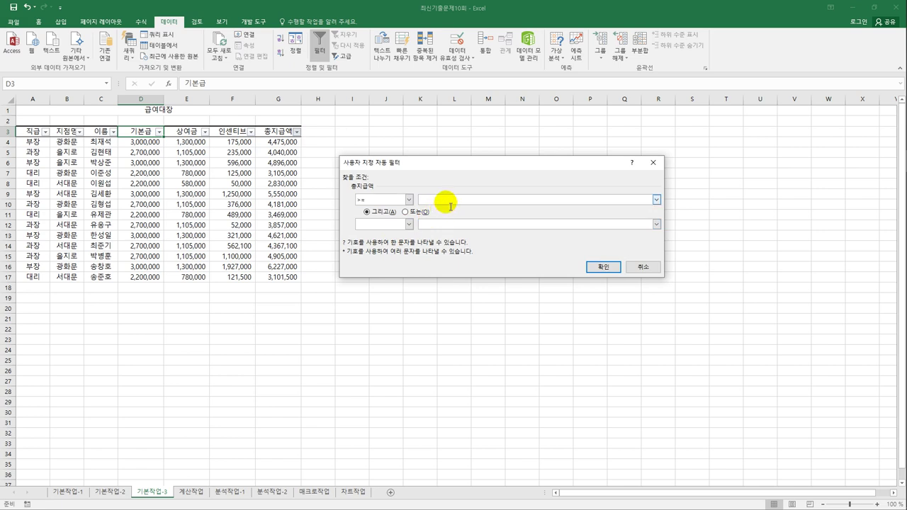
text(3000000)
click(409, 224)
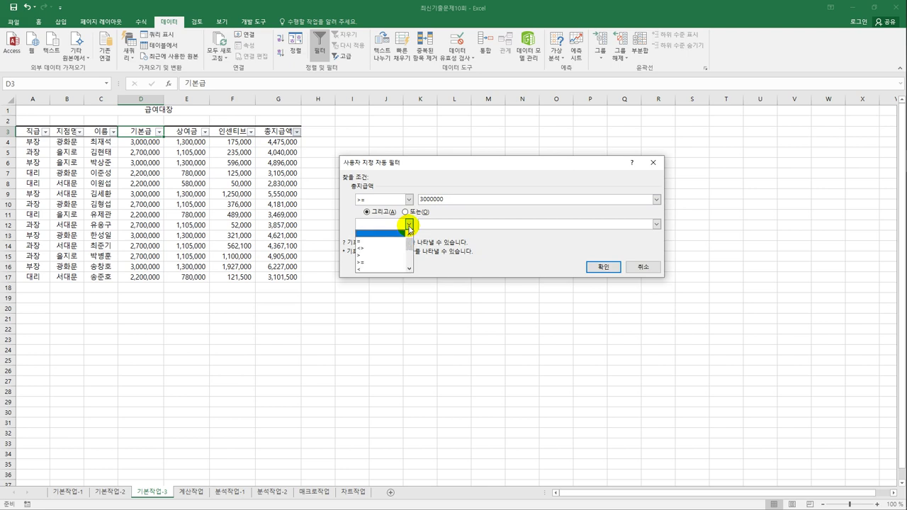
click(397, 271)
click(460, 226)
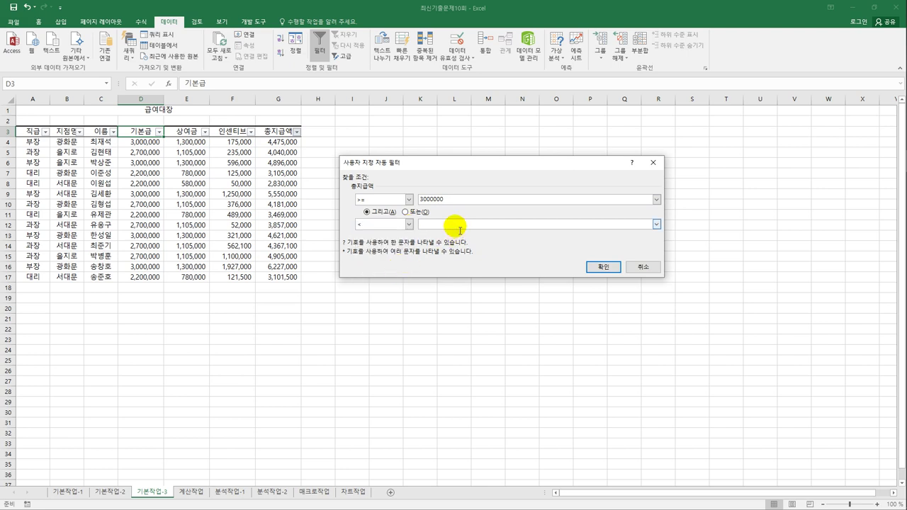
text(5000000)
click(594, 267)
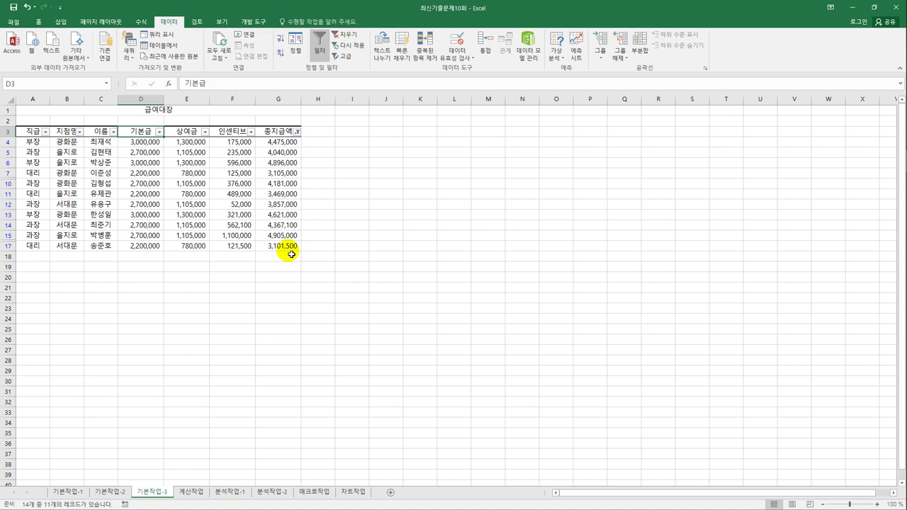
- Filter the 지점명 column to branch names that end with 문 using the 끝 문자 text filter
click(80, 132)
mouse_move(90, 204)
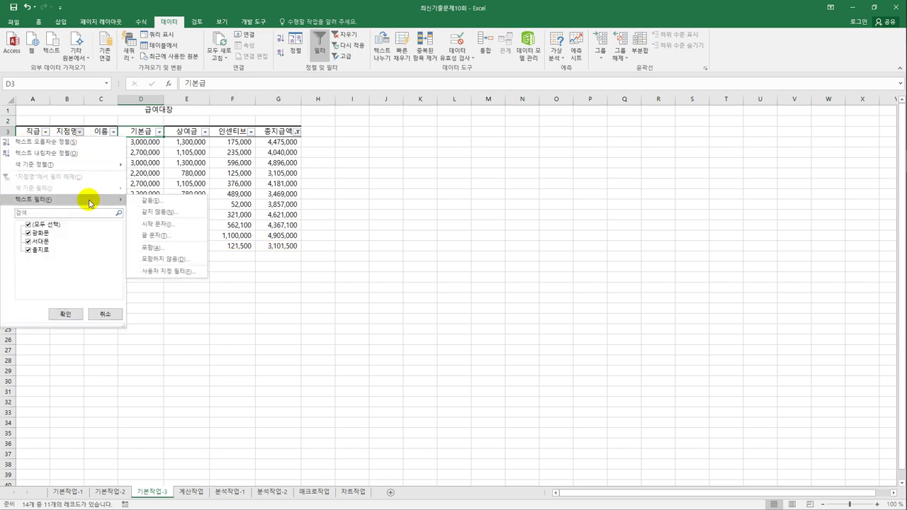
click(174, 234)
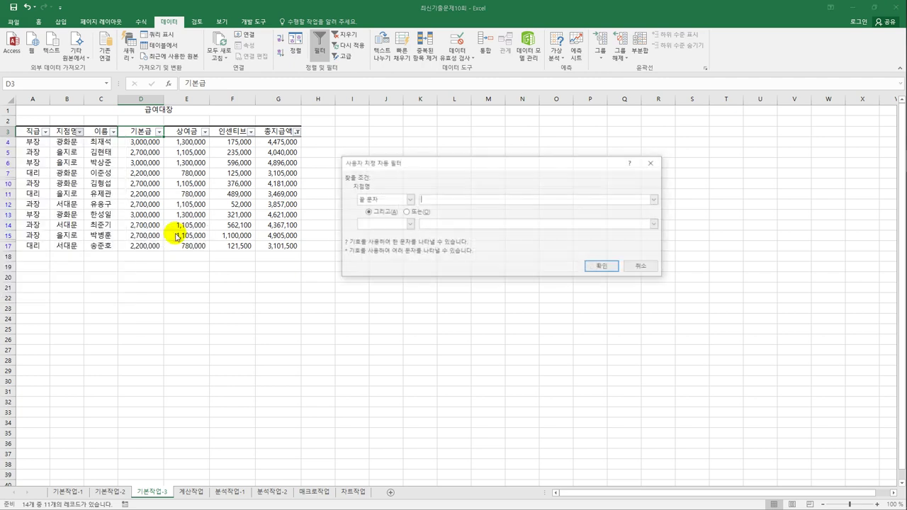
text(ㅁ)
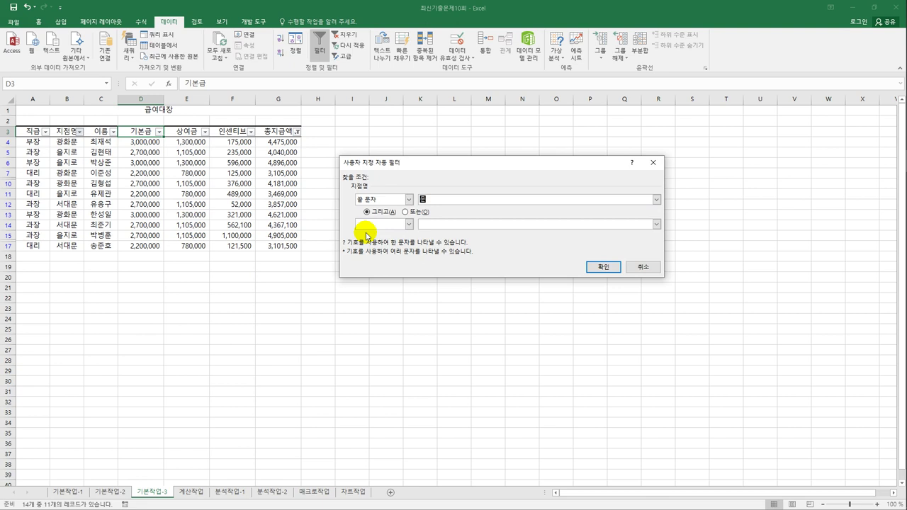
click(595, 269)
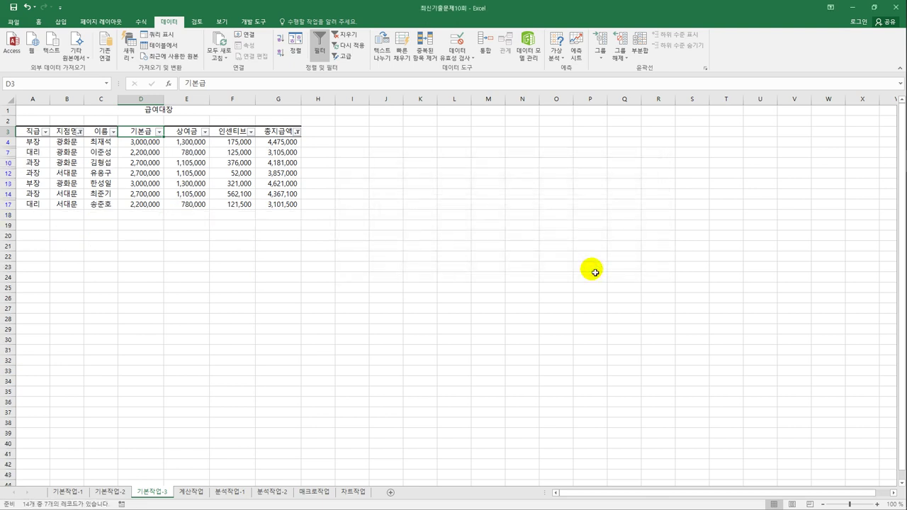
click(469, 291)
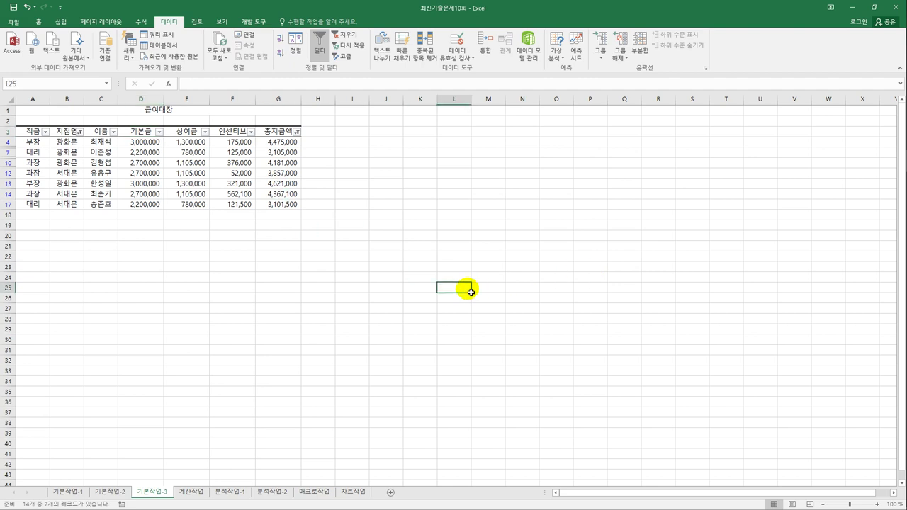
- On the 계산작업 sheet, start an AND formula in D3 with the first condition B3>=AVERAGE($B$3:$B$8)
click(205, 493)
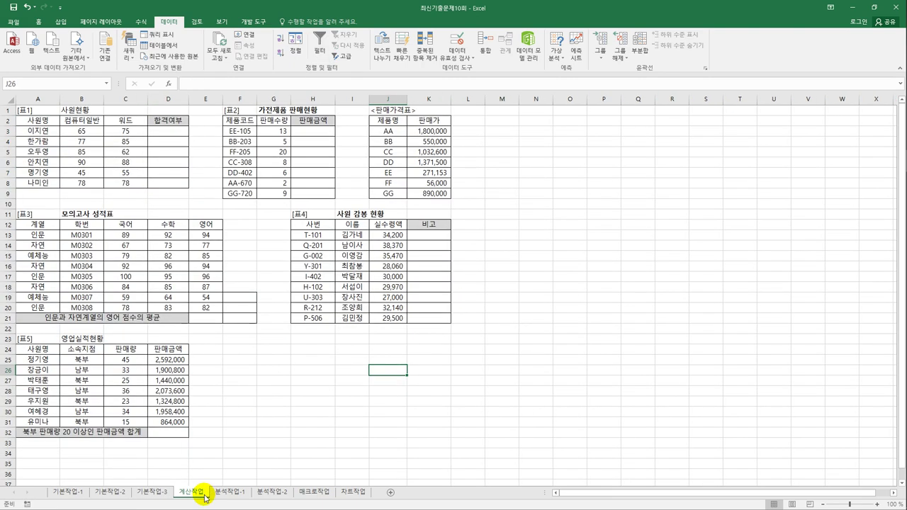
click(375, 415)
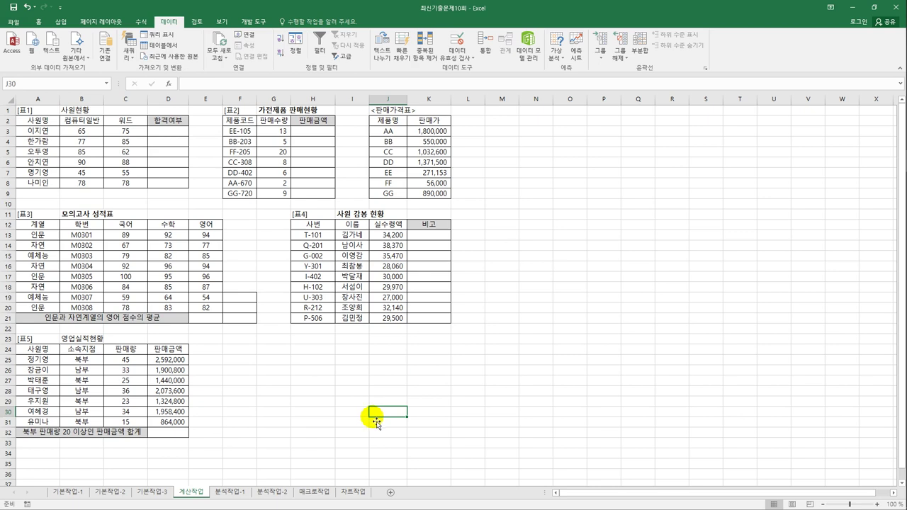
click(180, 135)
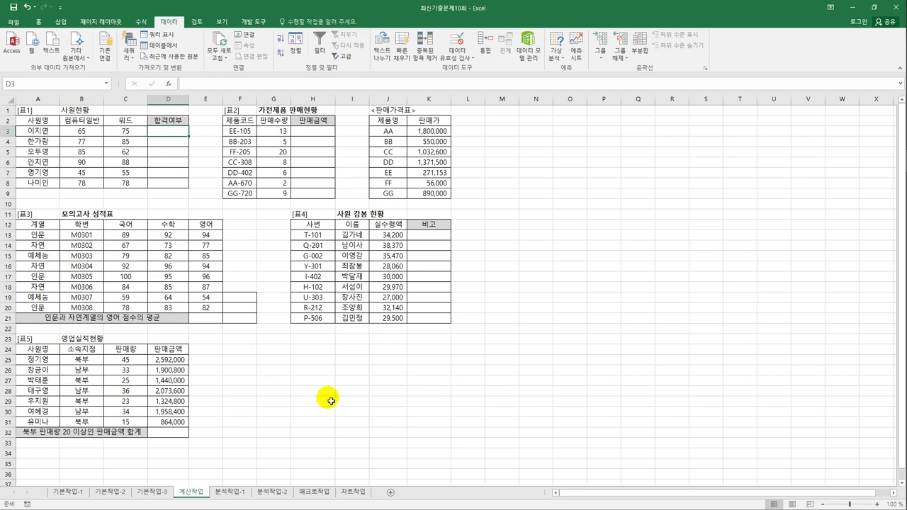
text(=)
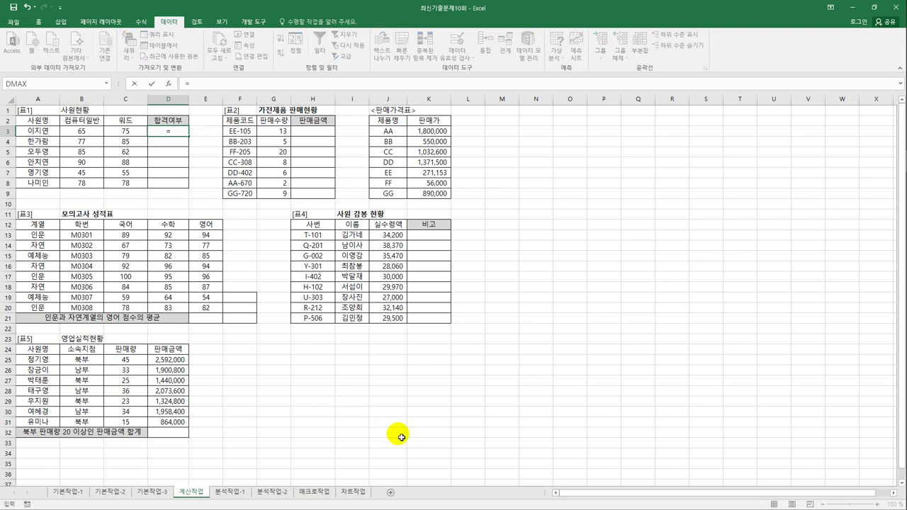
text(and()
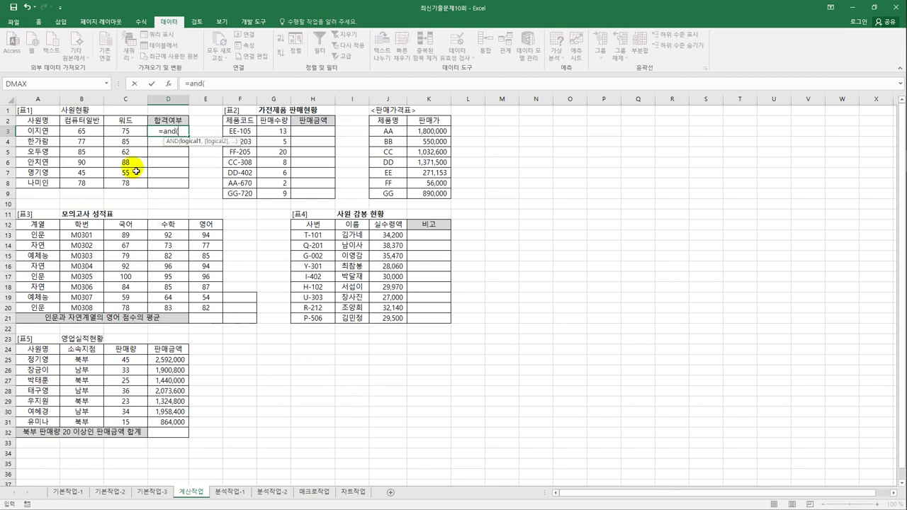
click(91, 136)
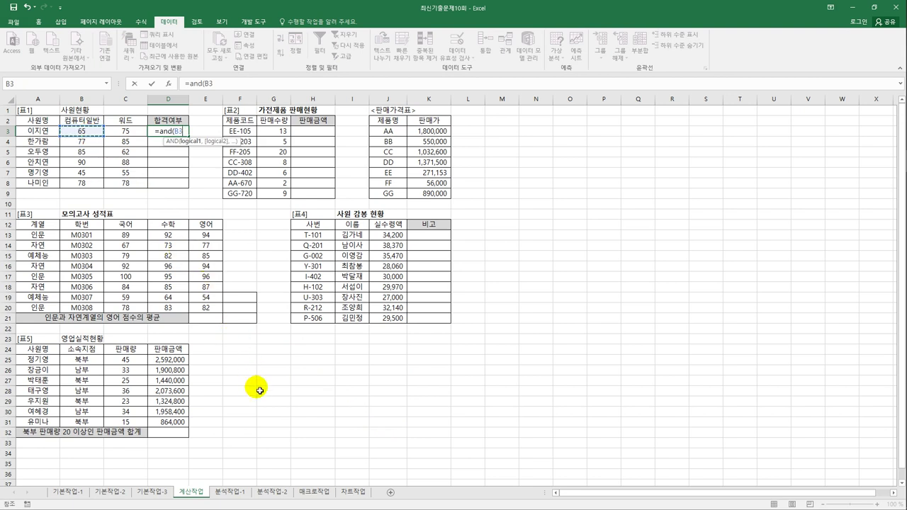
text(>=)
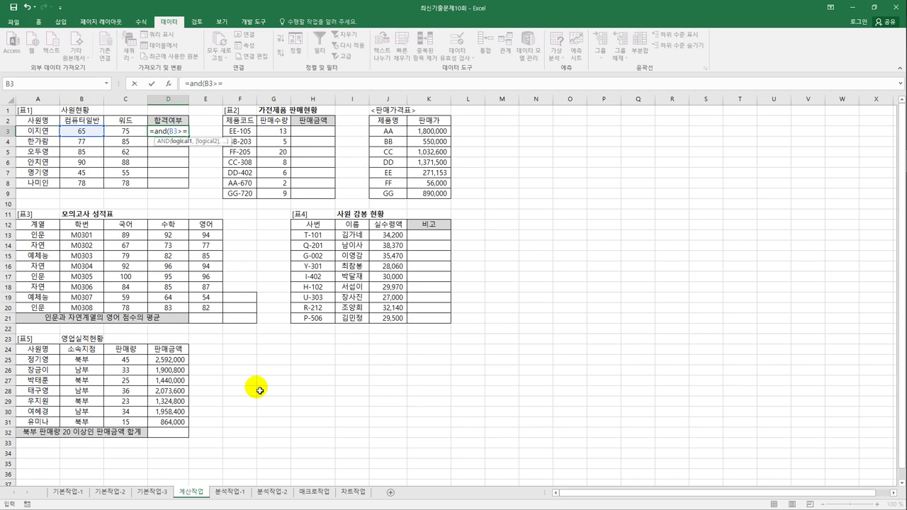
text(av)
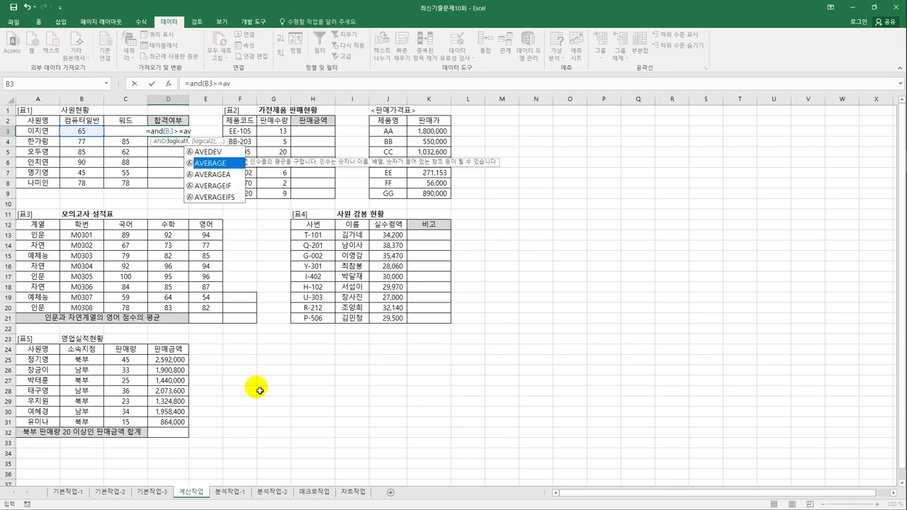
key(Tab)
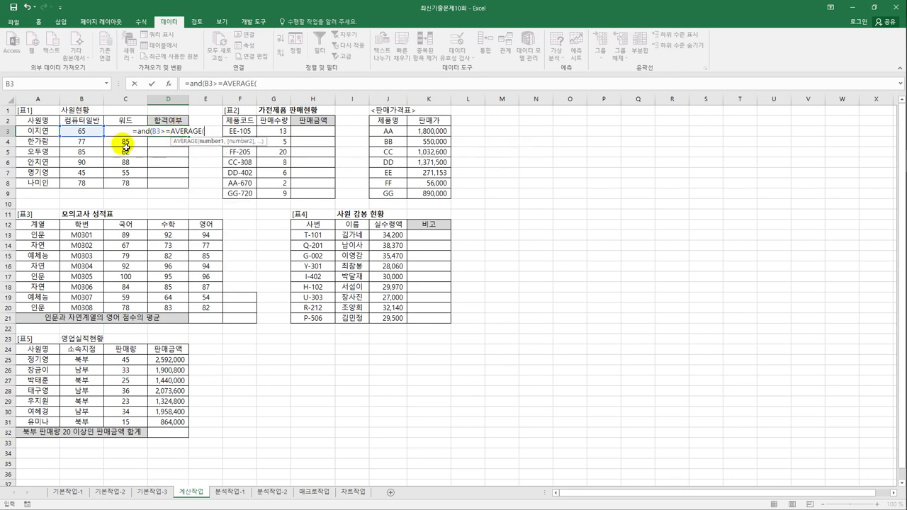
drag(75, 131, 81, 183)
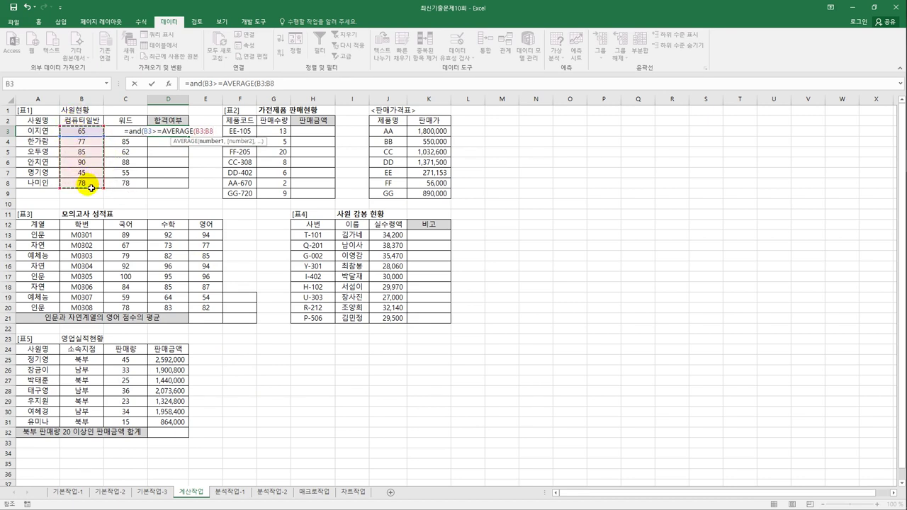
key(F4)
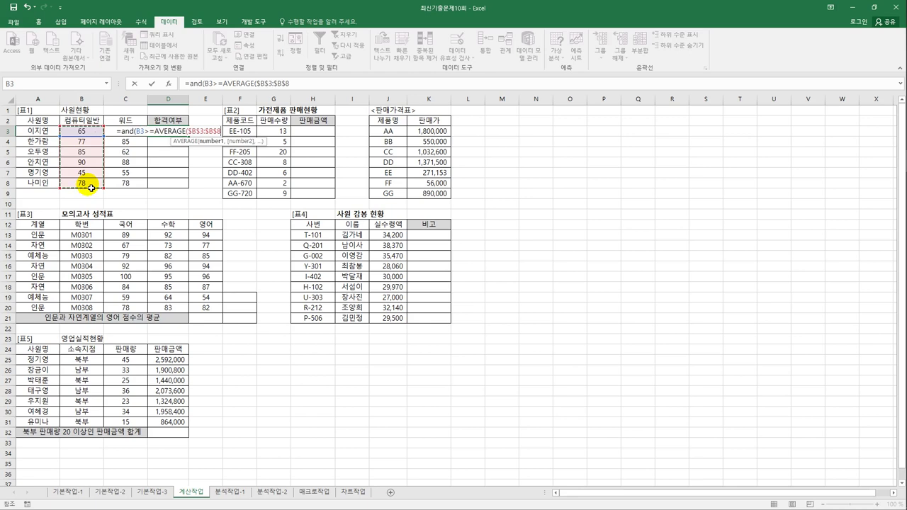
text(),)
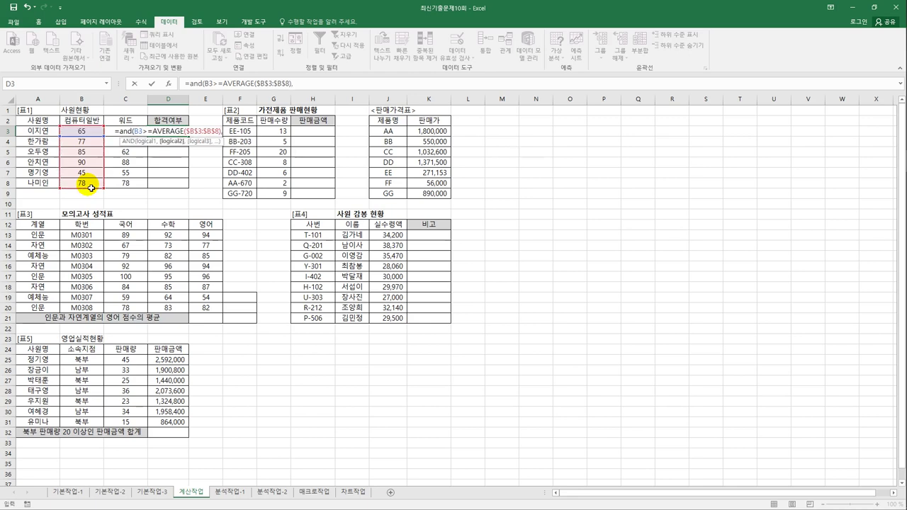
- Add C3>=AVERAGE($C$3:$C$8) as the second condition of D3's AND formula and enter the completed formula
key(Left)
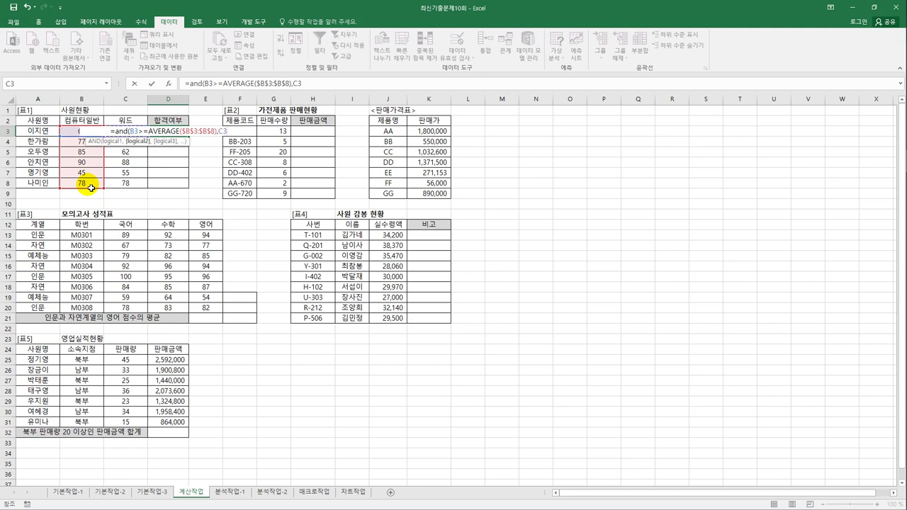
text(>=av)
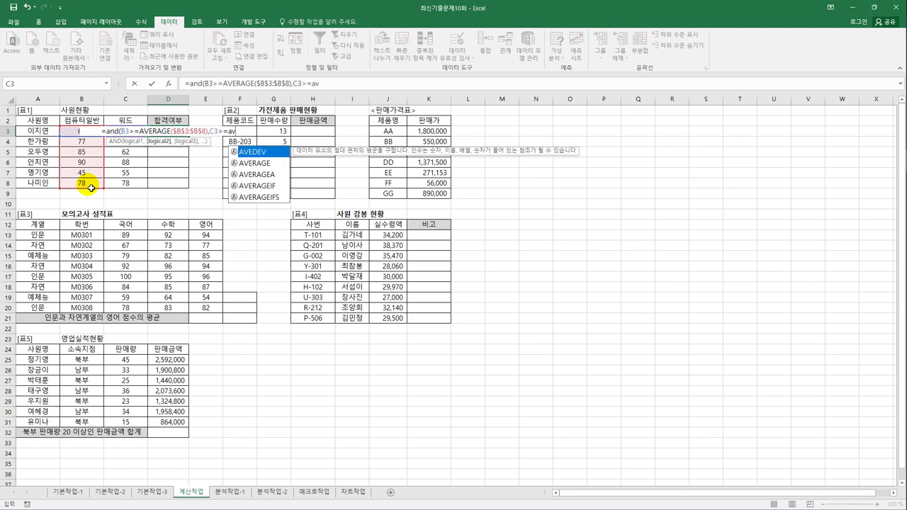
key(Down)
key(Tab)
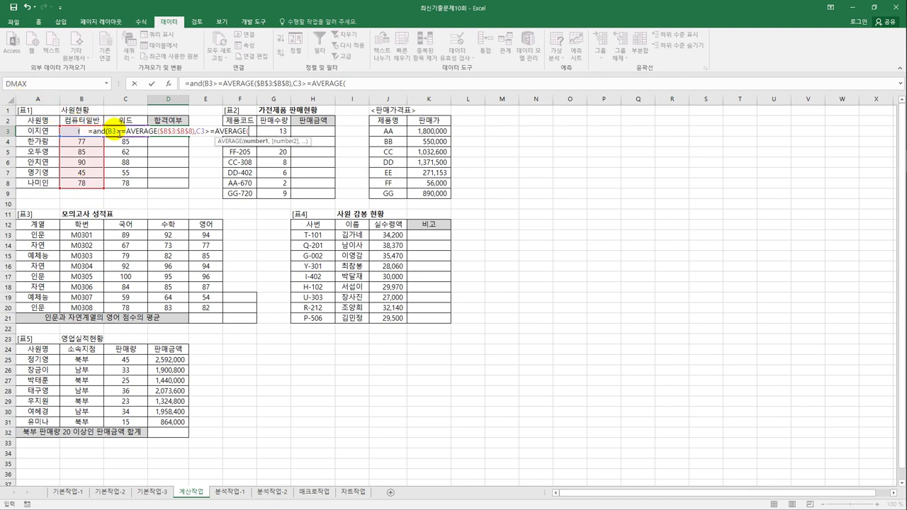
click(120, 185)
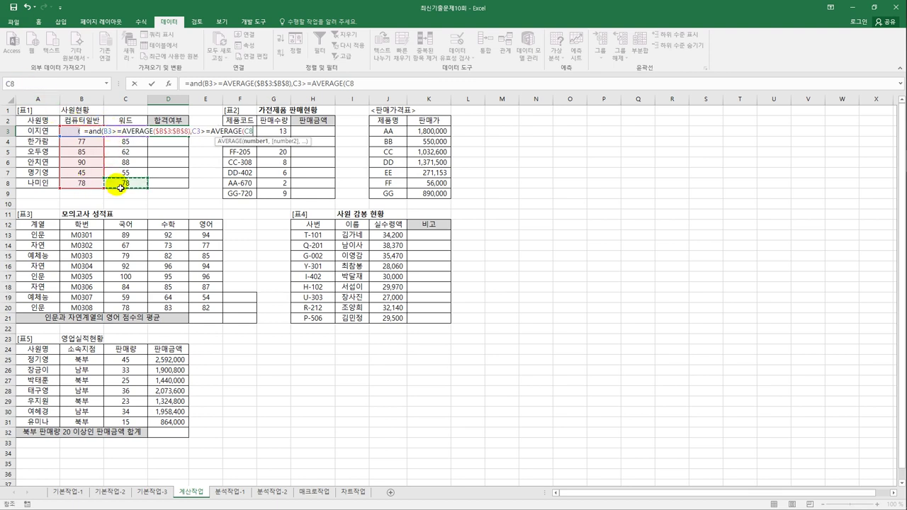
drag(121, 188, 126, 134)
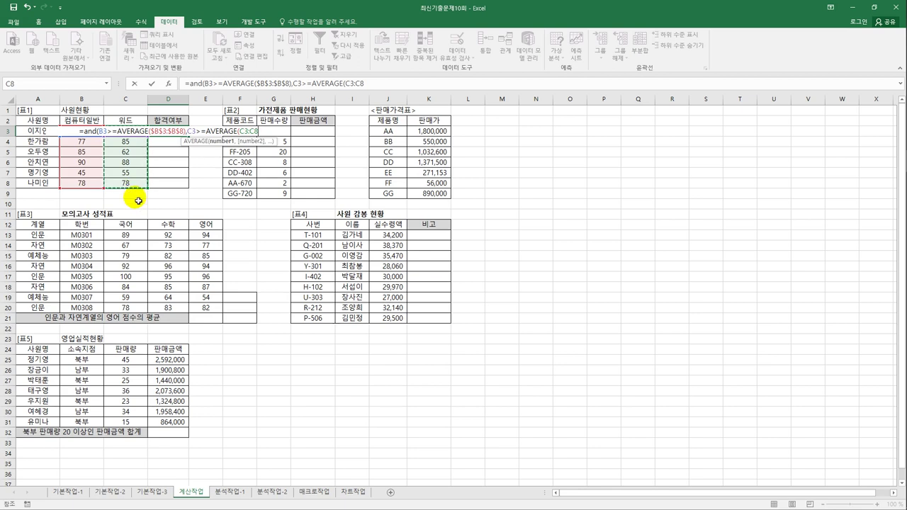
key(F4)
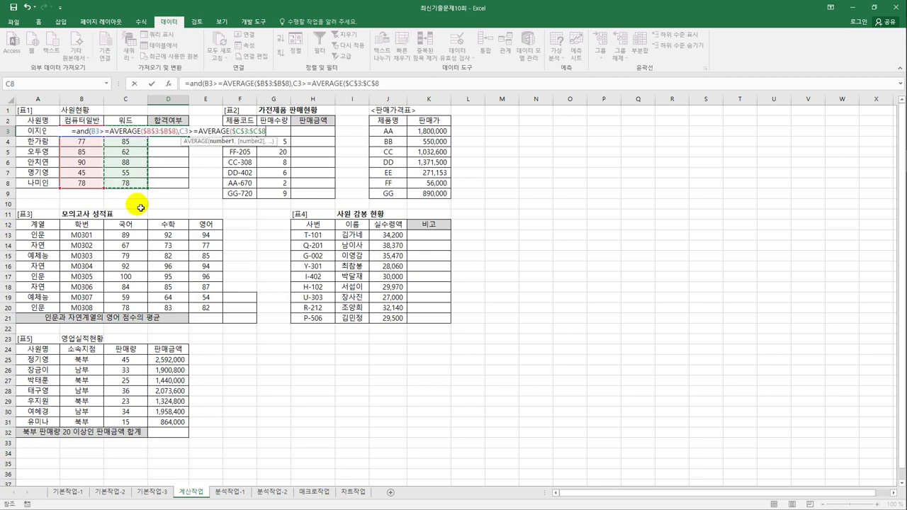
text()))
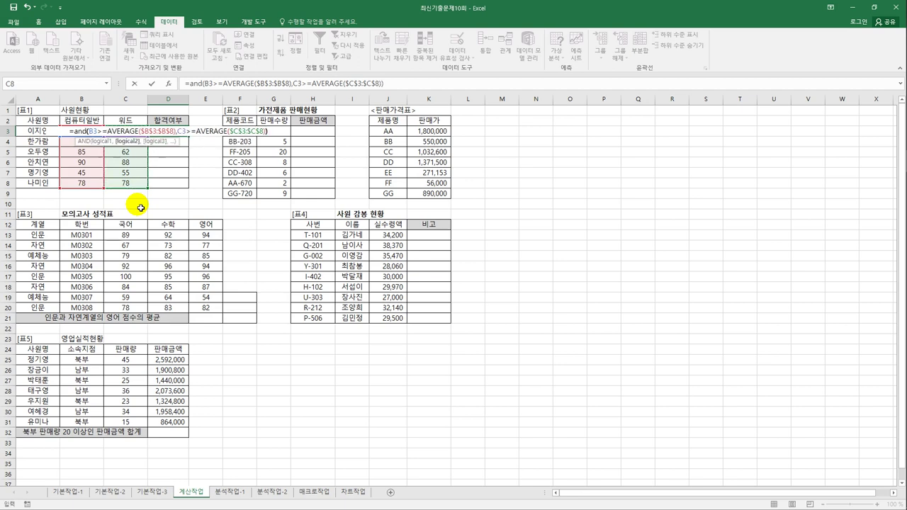
key(ctrl+Return)
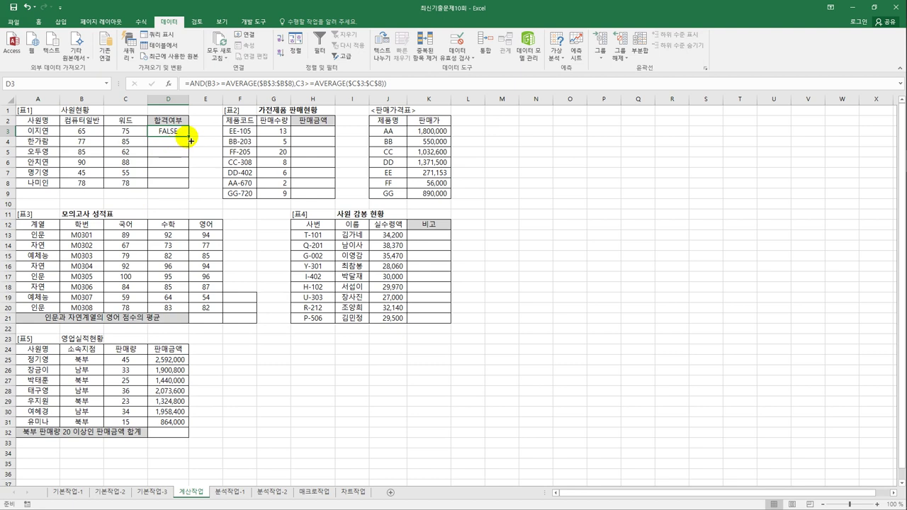
- Fill the AND formula from D3 down to D8 and check the copied formulas in the 합격여부 column
drag(190, 141, 187, 187)
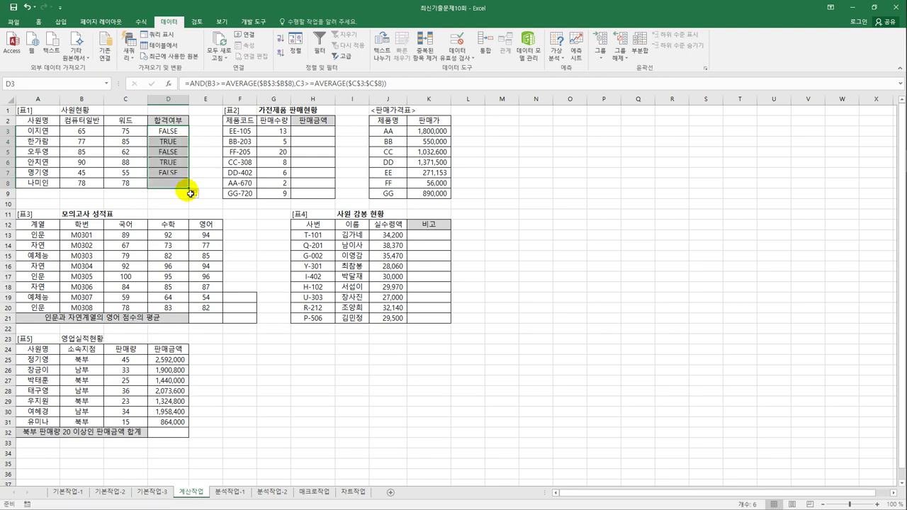
click(173, 144)
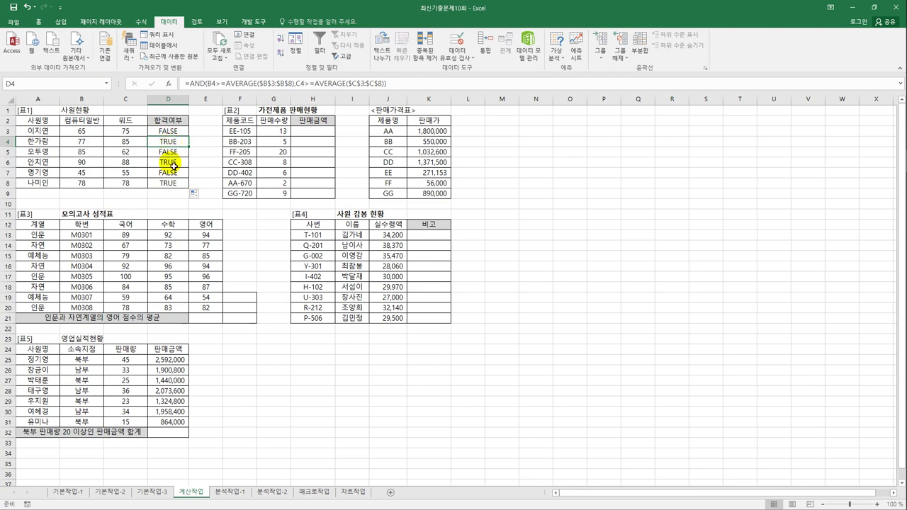
click(170, 183)
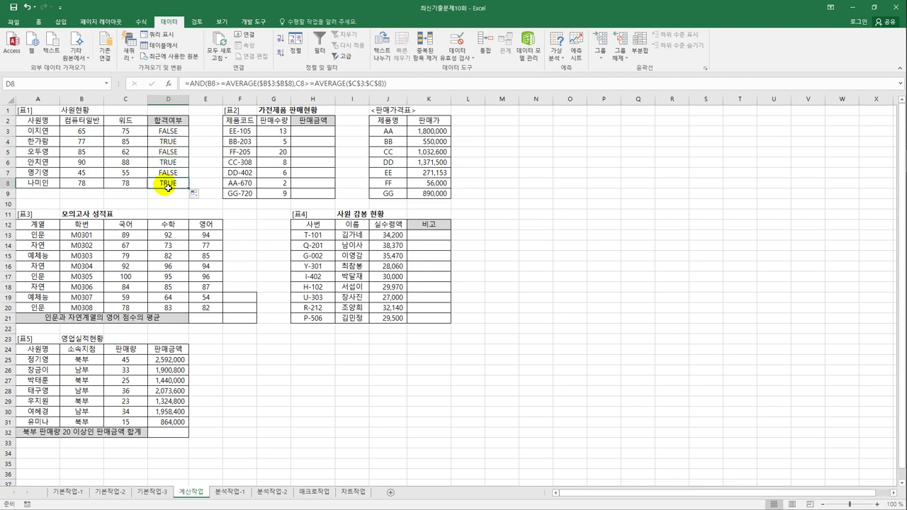
- Wrap D3's AND formula in an IF function that returns "합격" when true and "불합격" when false
click(169, 133)
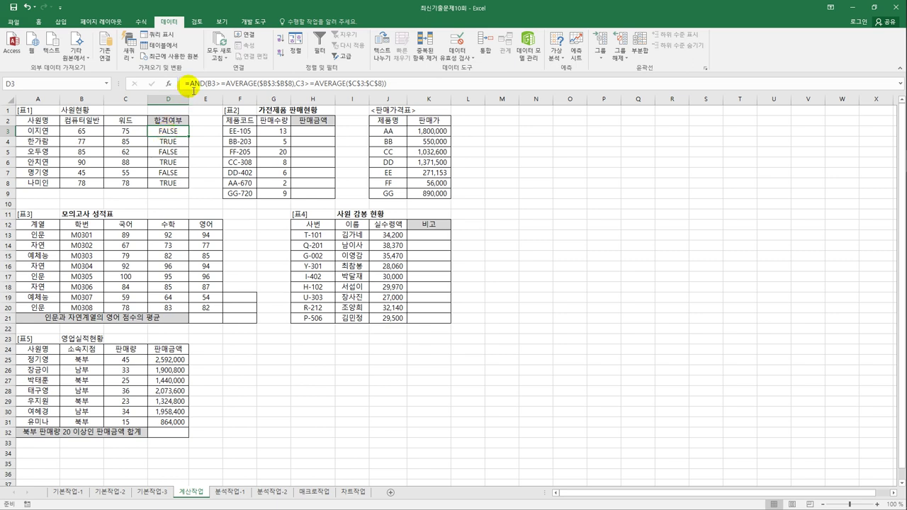
click(189, 83)
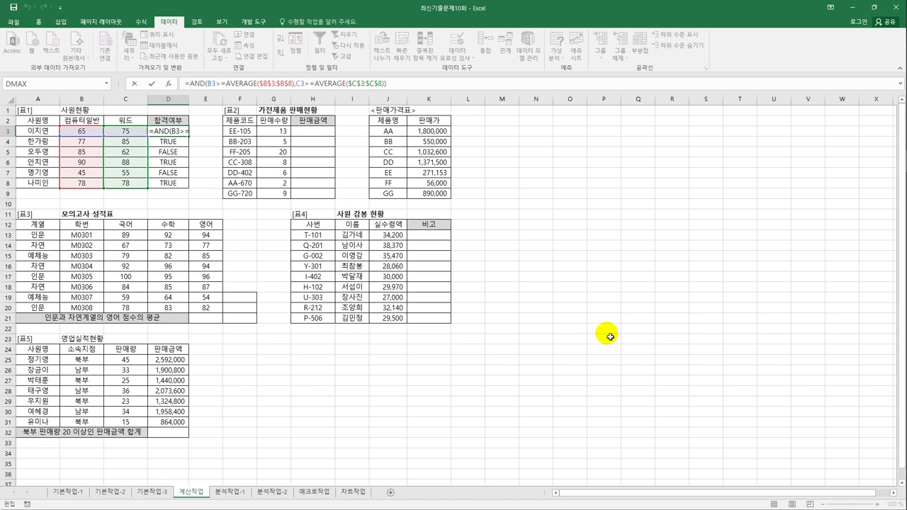
text(if)
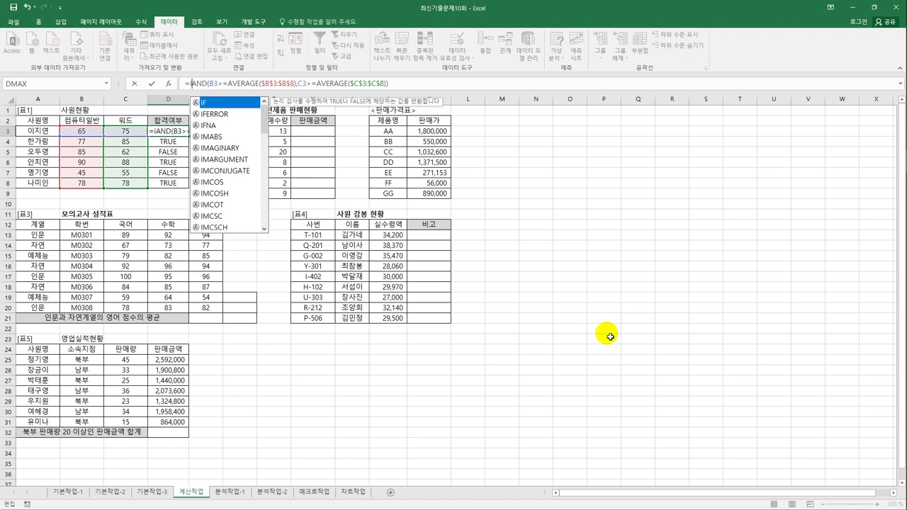
key(Tab)
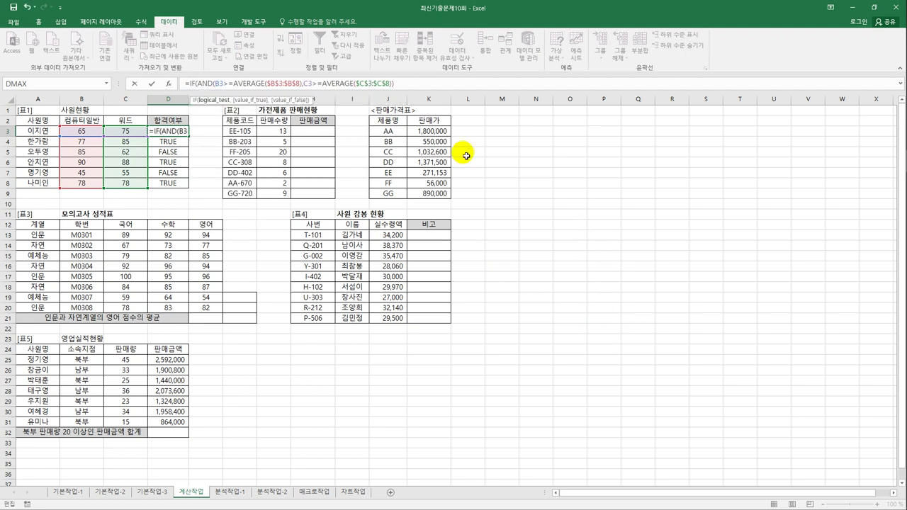
click(406, 83)
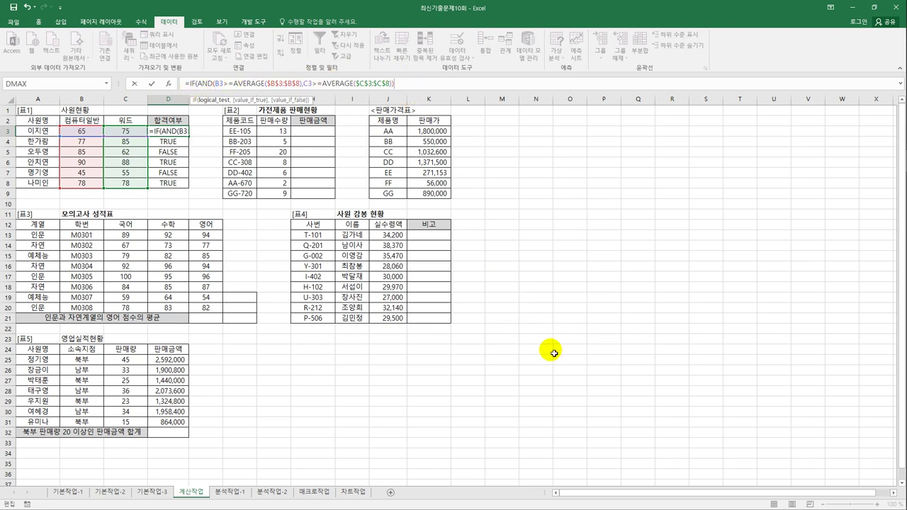
text(,)
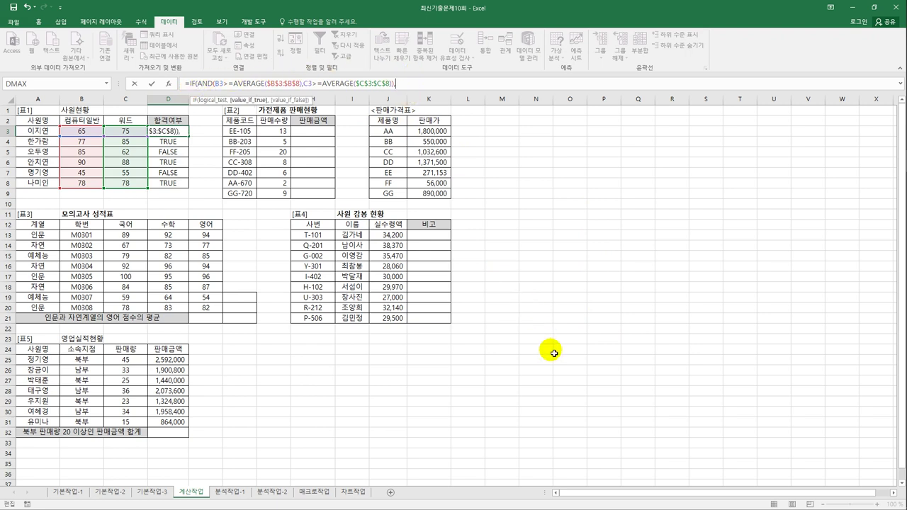
text("합격",)
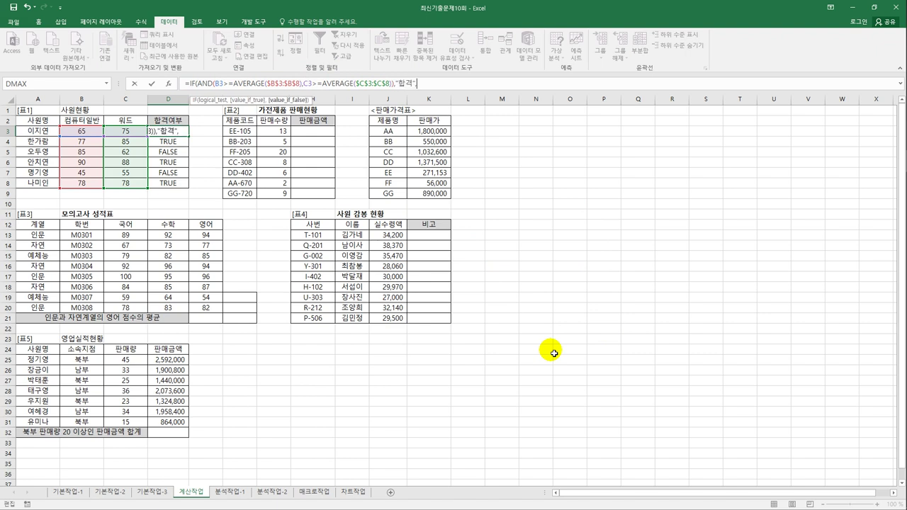
text("불합격"))
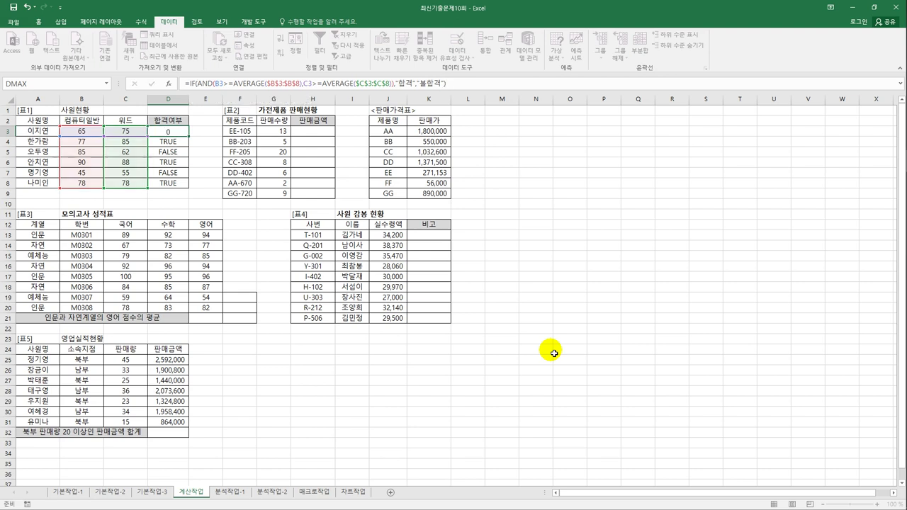
key(Return)
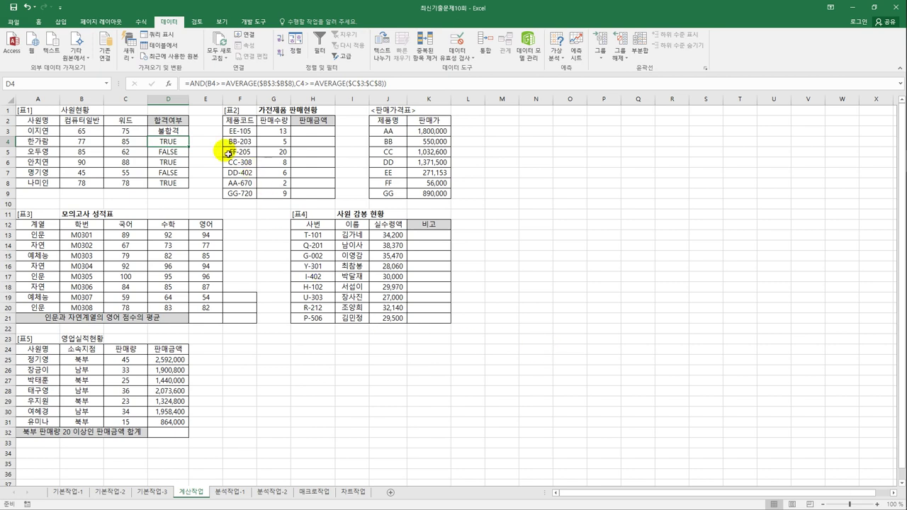
- Fill the IF formula from D3 down to D8 in the 합격여부 column
click(177, 129)
drag(191, 140, 188, 188)
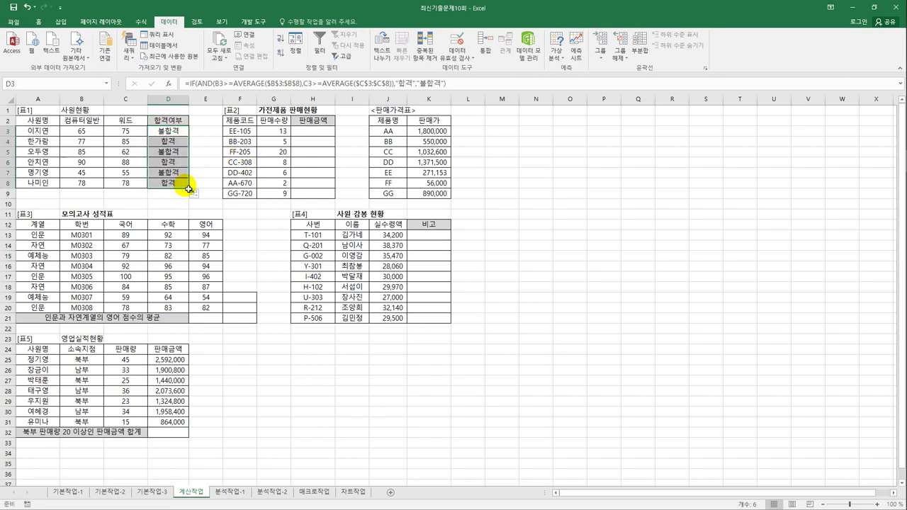
click(186, 185)
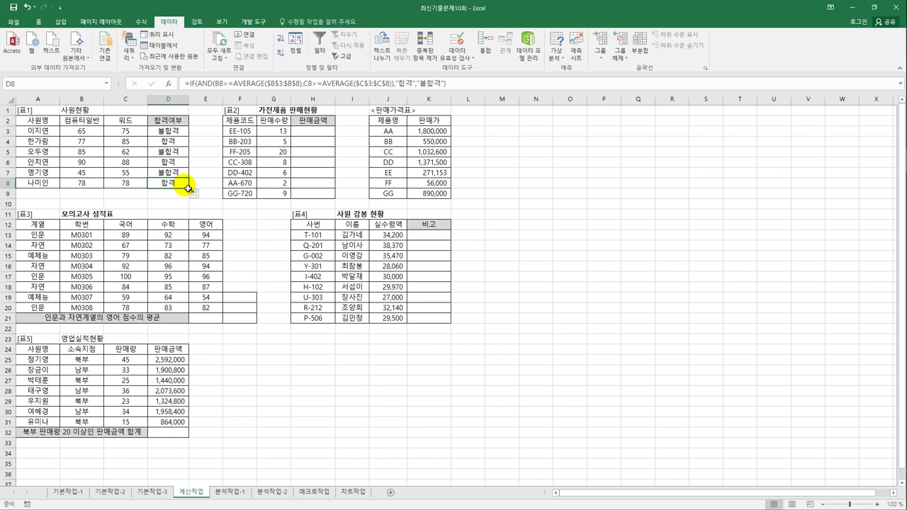
- Compare the product codes in 표2 with the product names and prices in the 판매가격표 table
drag(387, 131, 425, 196)
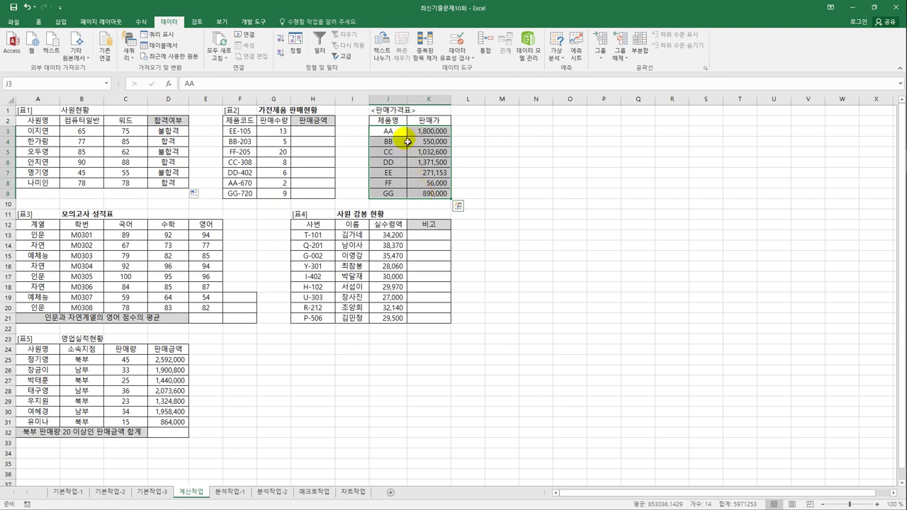
drag(390, 131, 389, 193)
drag(425, 131, 428, 194)
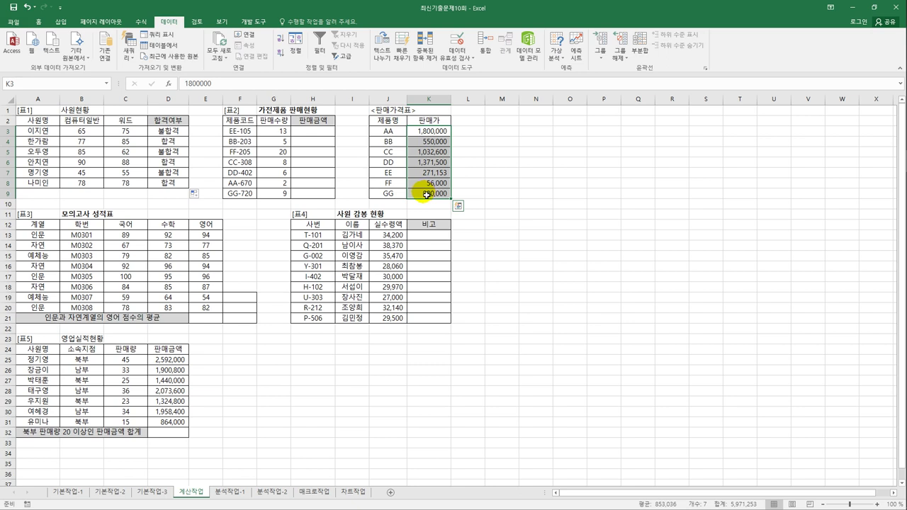
drag(240, 131, 245, 193)
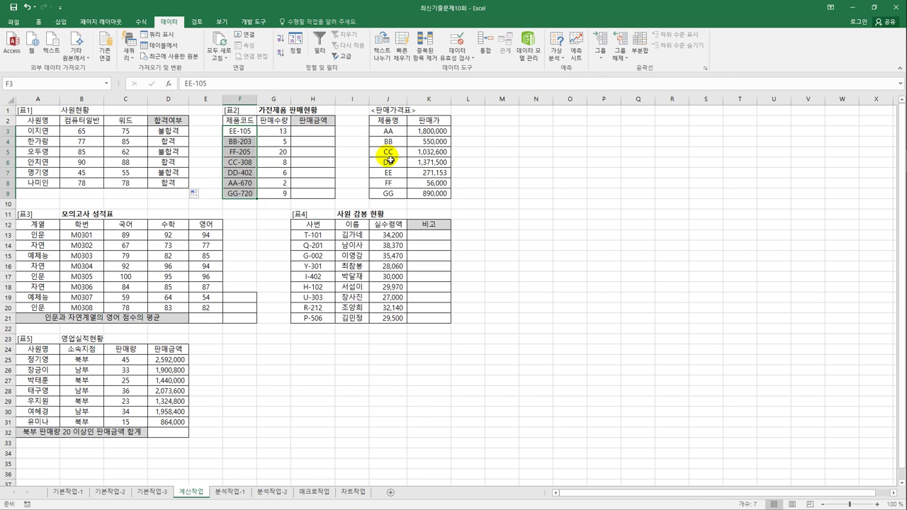
drag(387, 131, 385, 194)
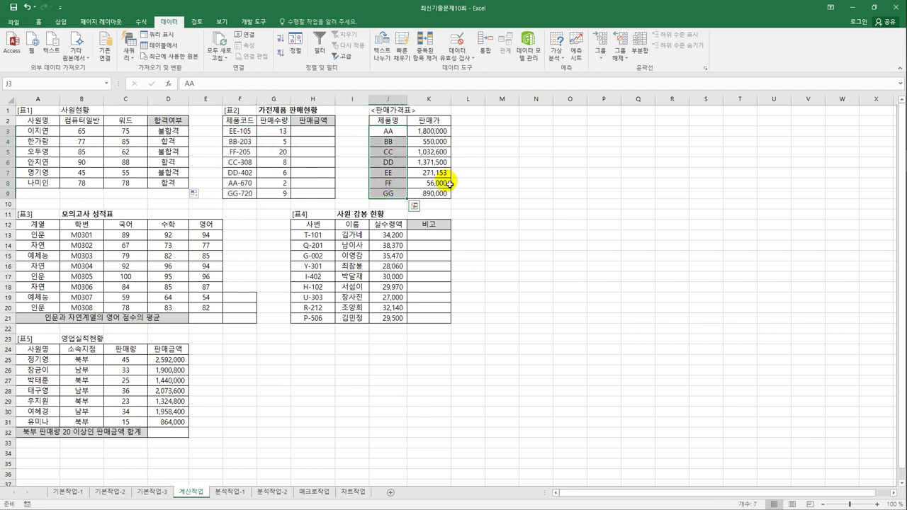
- Enter =LEFT(F3,2) in H3 to extract the product code's first two characters, and fill it down to H9
click(332, 134)
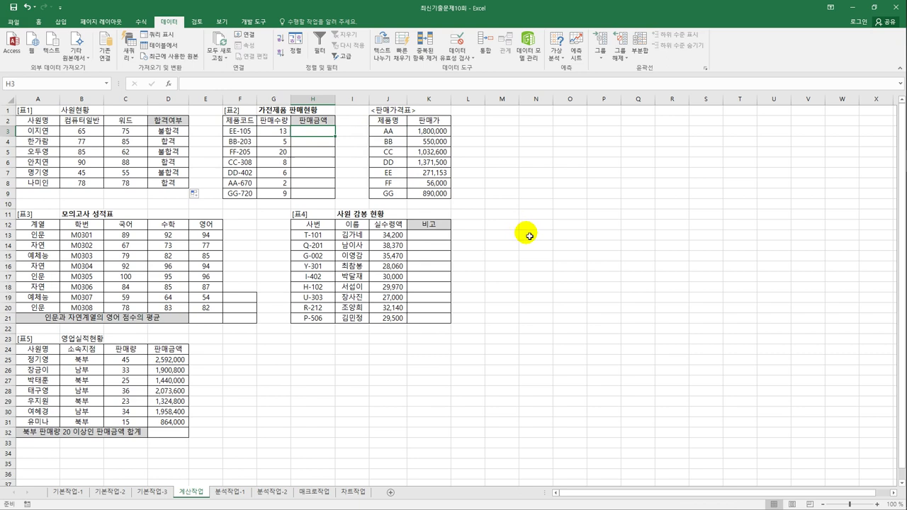
text(=)
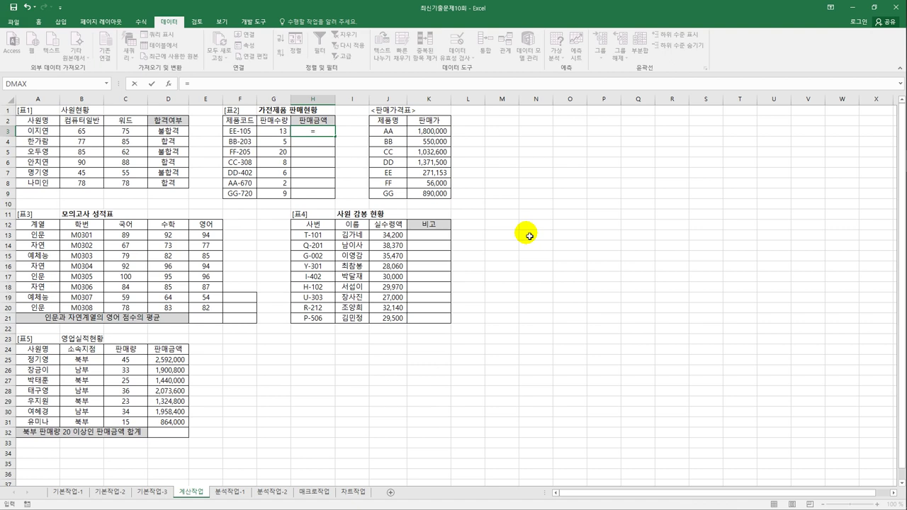
key(Hangul)
text(l)
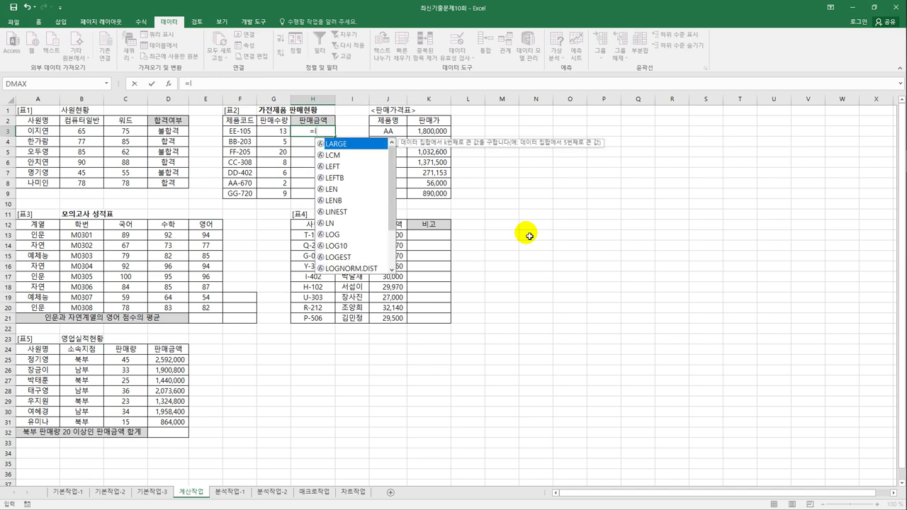
text(e)
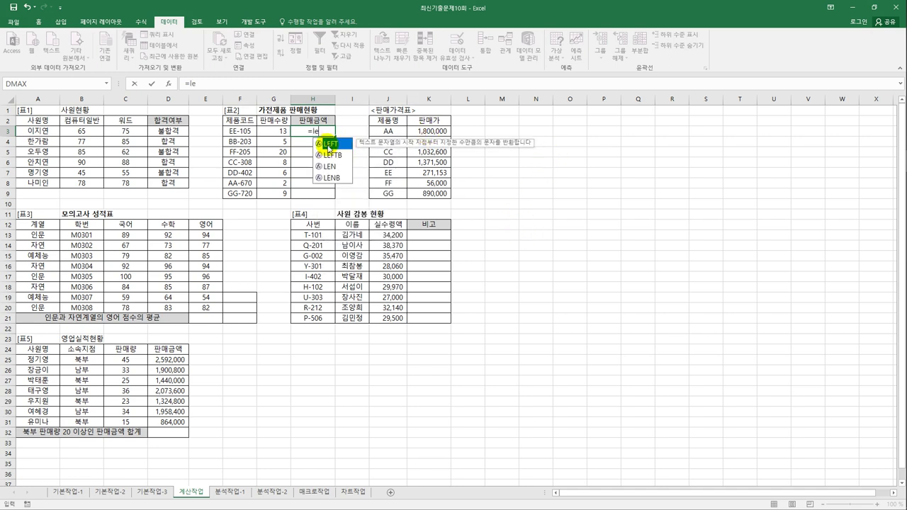
double_click(332, 146)
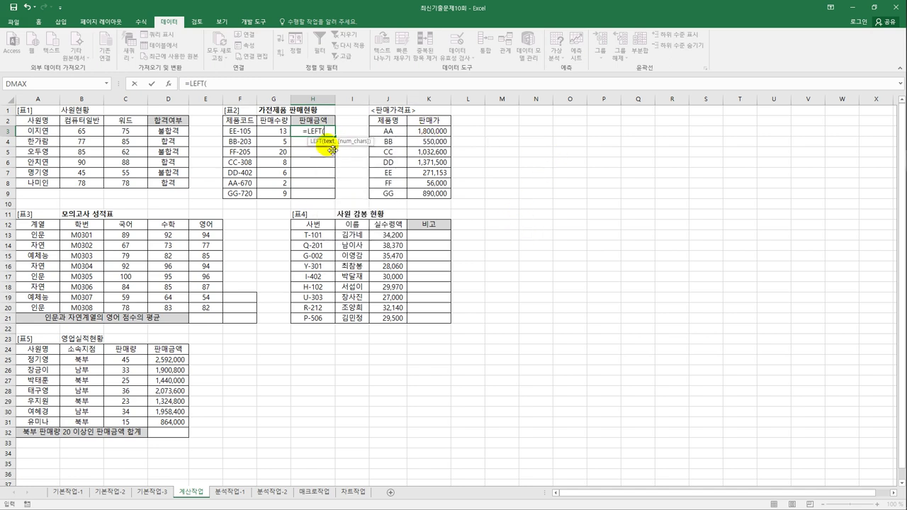
click(240, 133)
text(,)
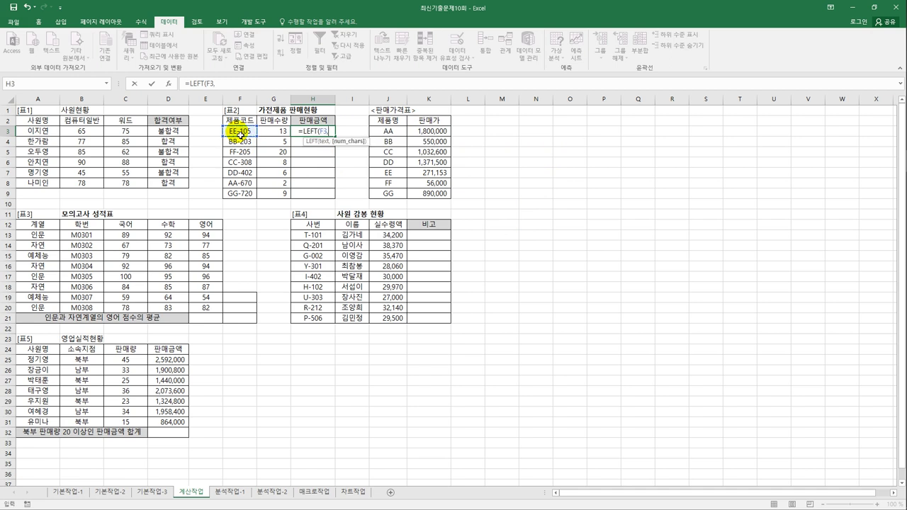
text(2)
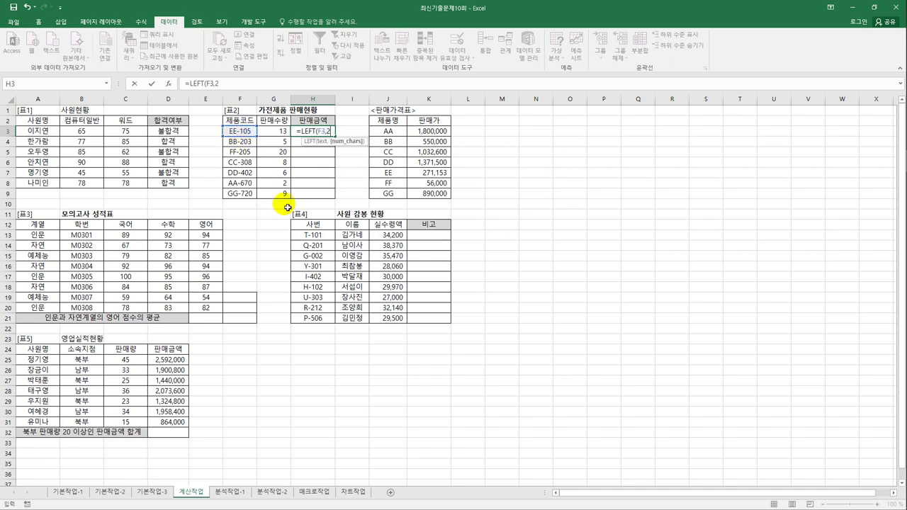
key(Return)
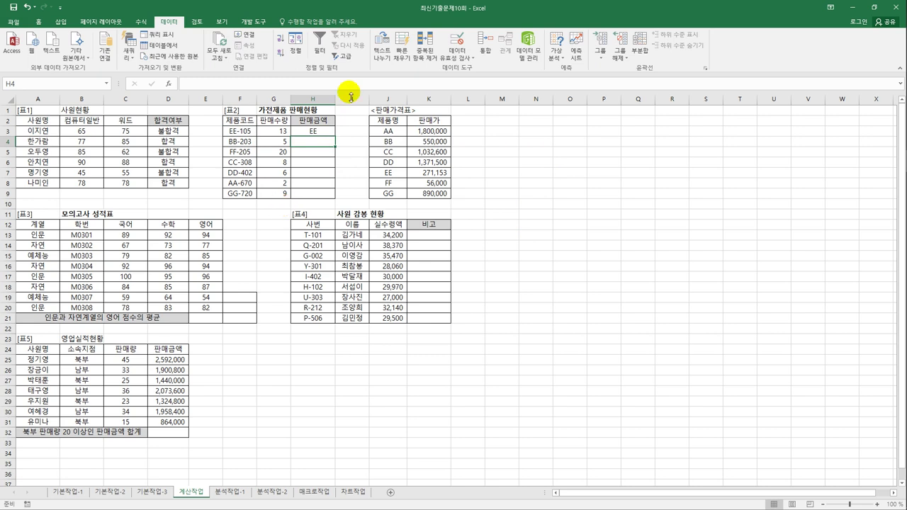
click(327, 132)
drag(337, 139, 337, 203)
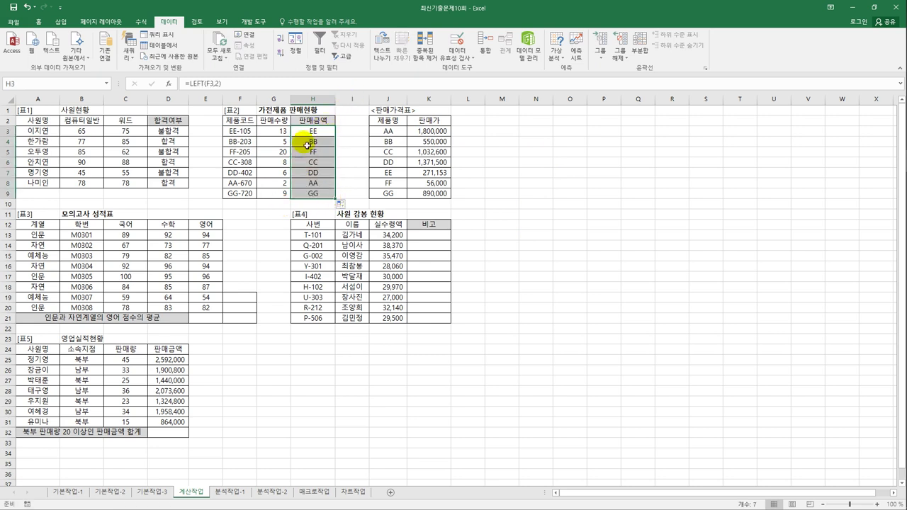
- Wrap H3's LEFT formula in VLOOKUP as the lookup value and set the table array to the absolute range $J$3:$K$9
click(317, 131)
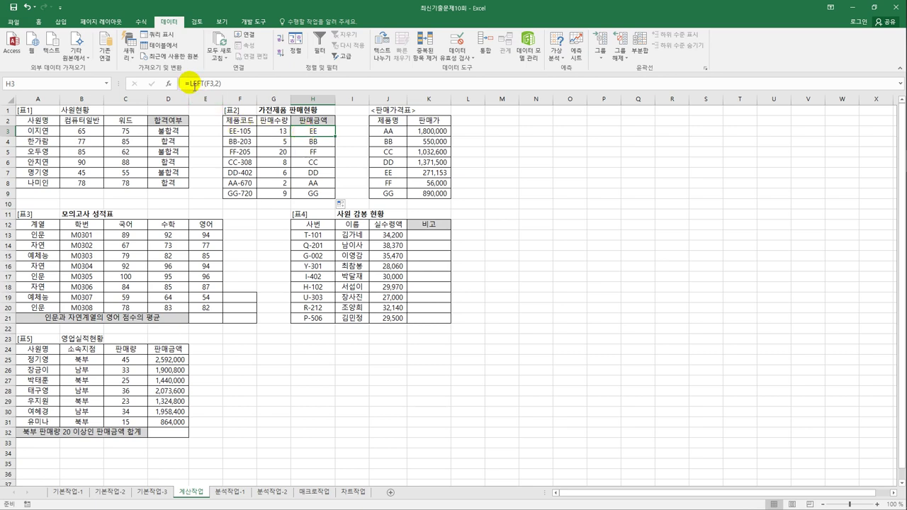
click(190, 84)
text(vl)
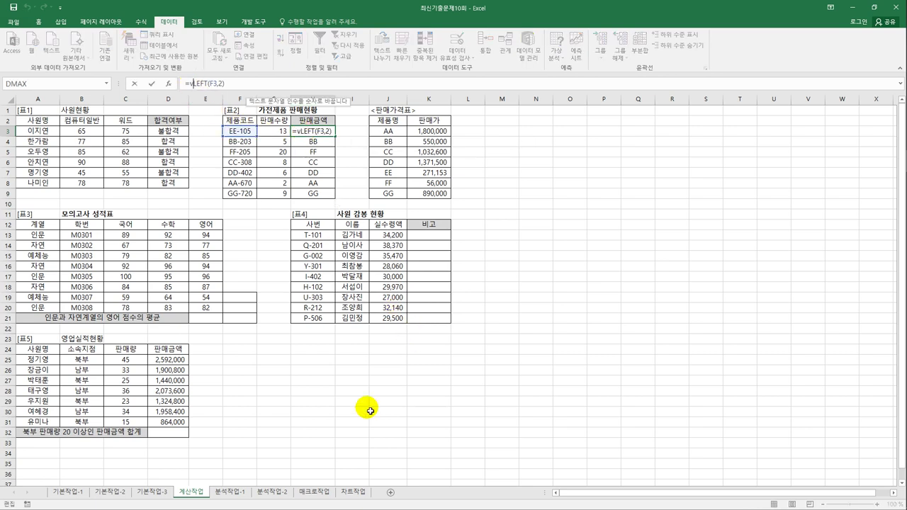
key(Tab)
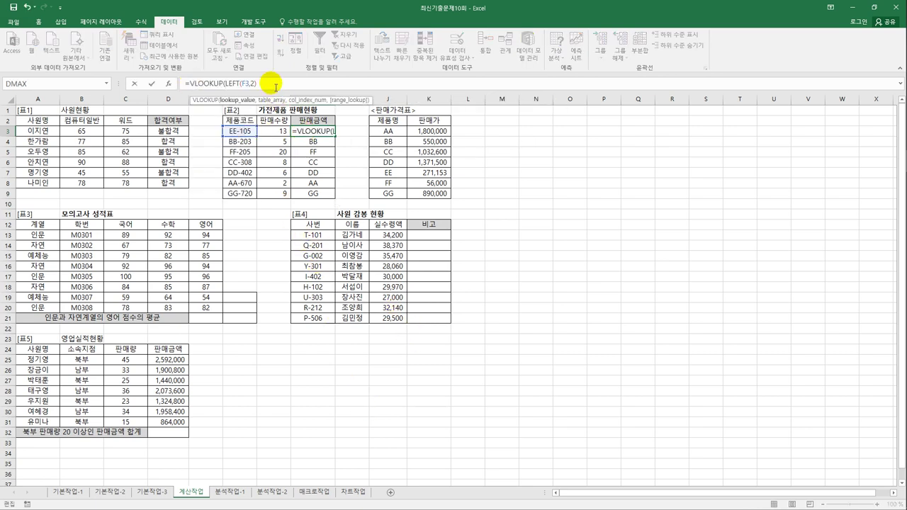
text(,)
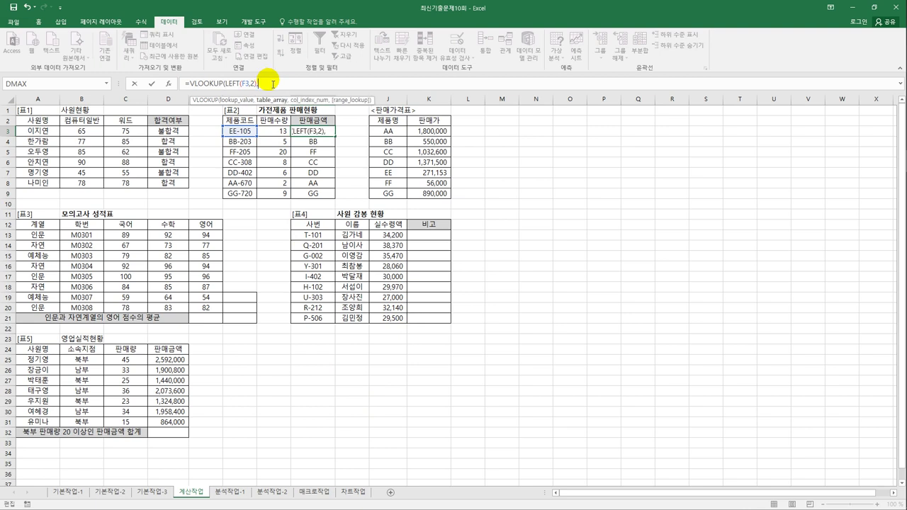
click(390, 132)
drag(399, 140, 415, 198)
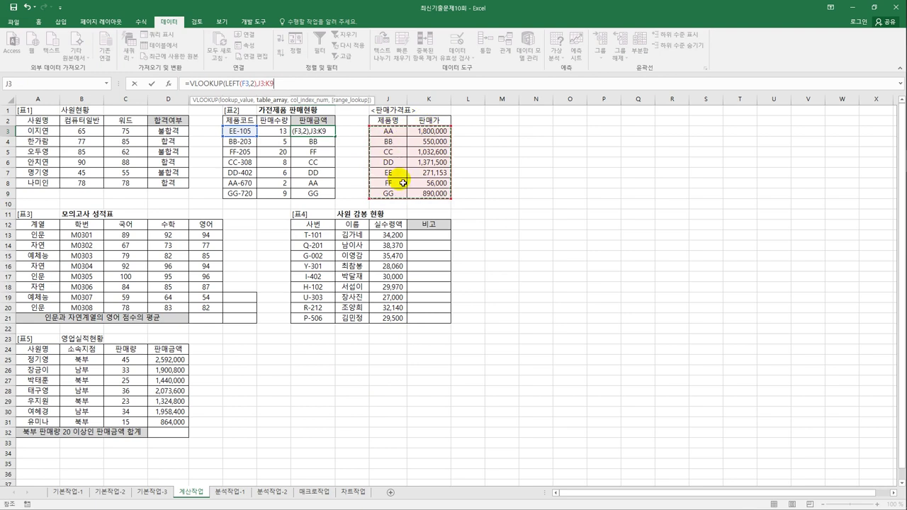
key(F4)
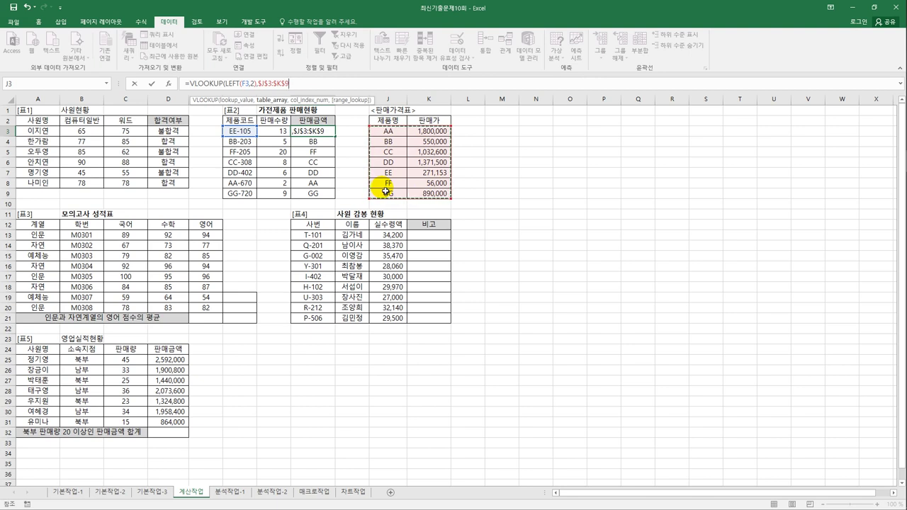
- Complete H3's VLOOKUP with column index 2 and exact match FALSE, and fill the formula down to H9
text(,)
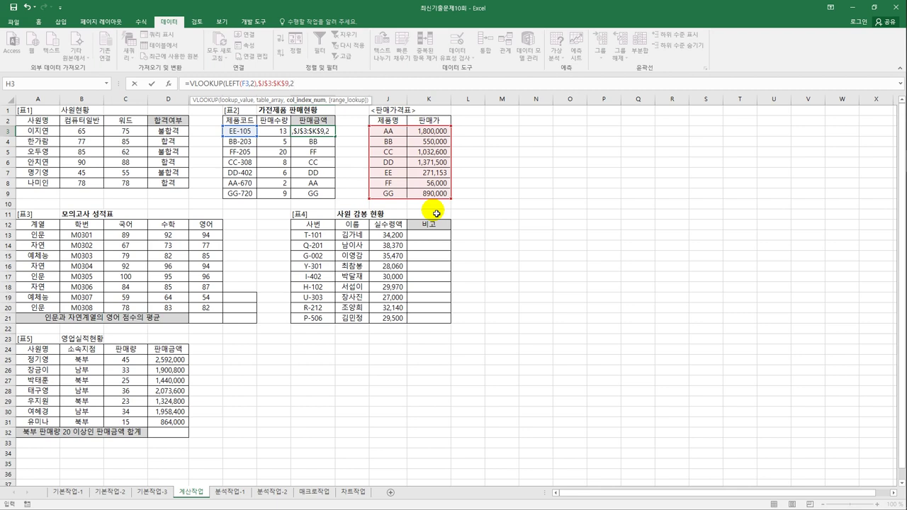
text(2,)
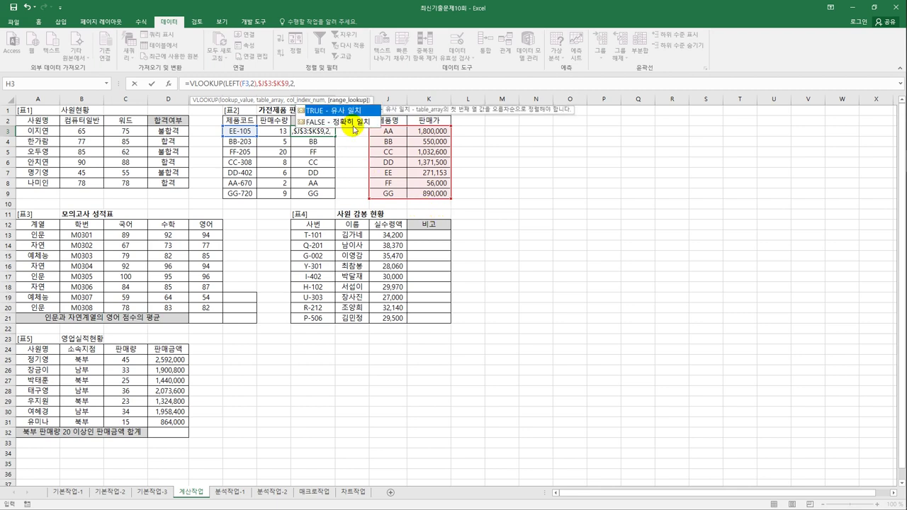
double_click(354, 125)
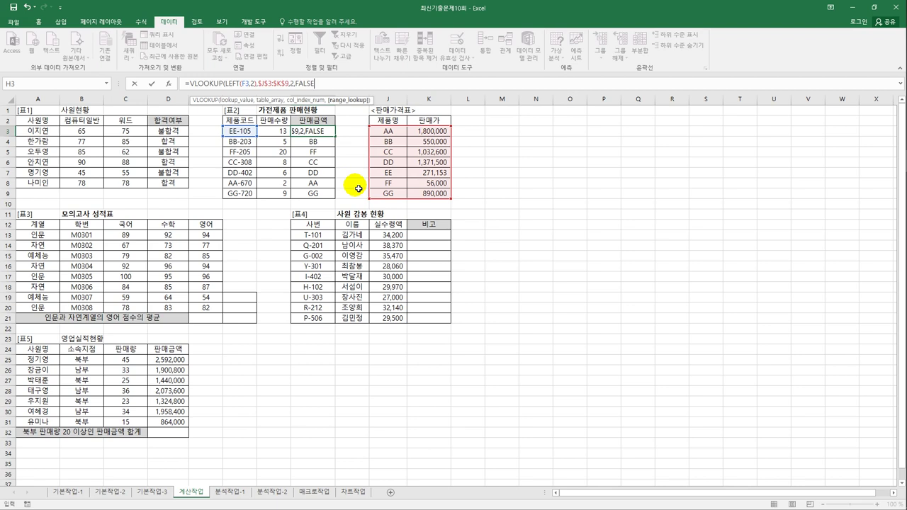
text())
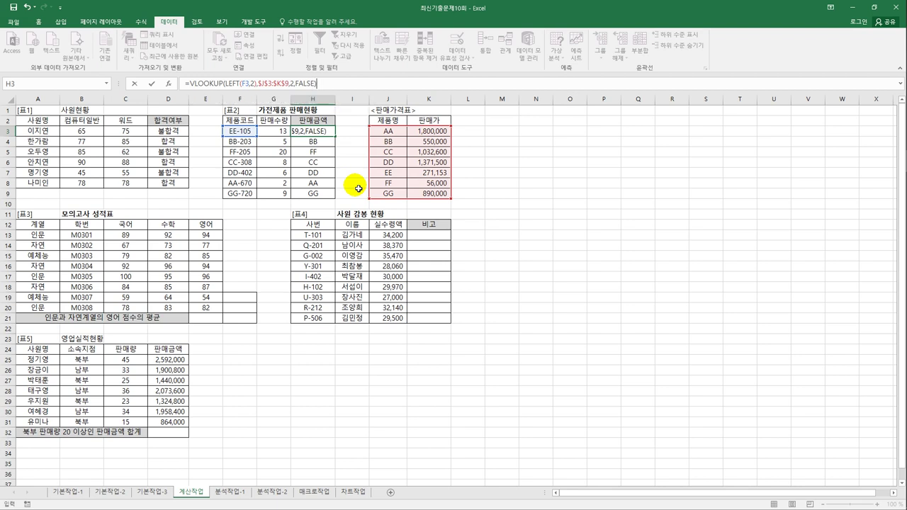
key(Return)
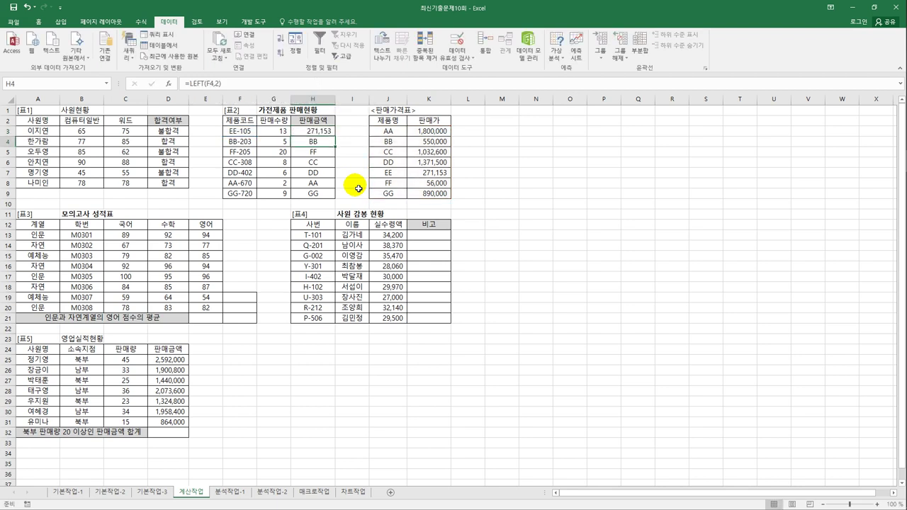
click(320, 132)
drag(337, 141, 339, 201)
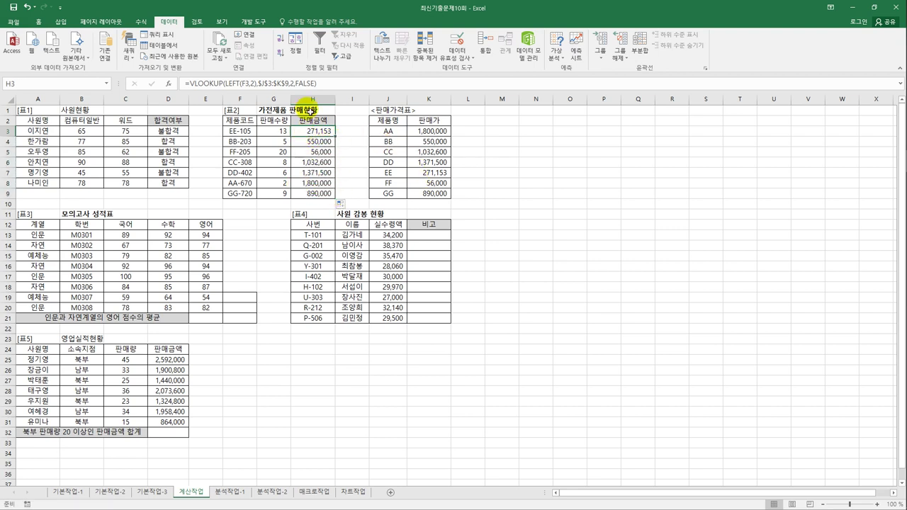
- Multiply H3's VLOOKUP result by the sales quantity in G3 and fill the updated formula down to H9
click(332, 85)
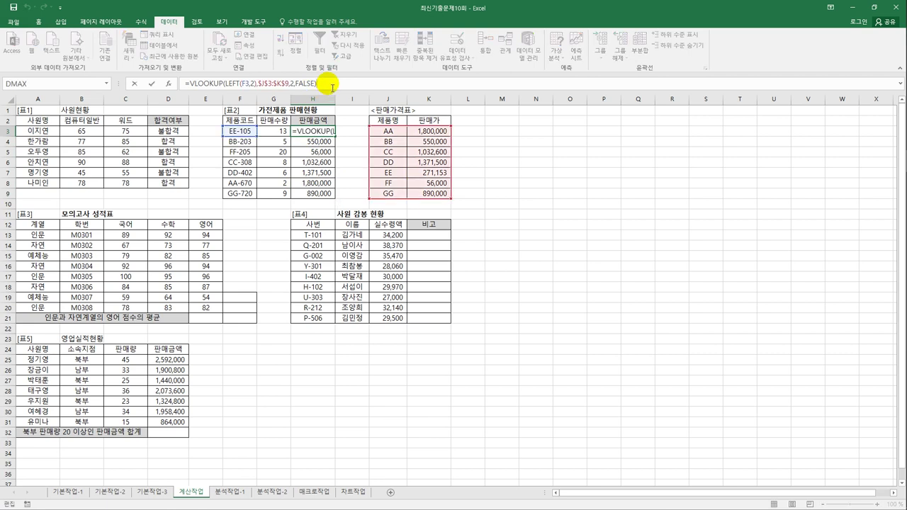
text(*)
click(263, 134)
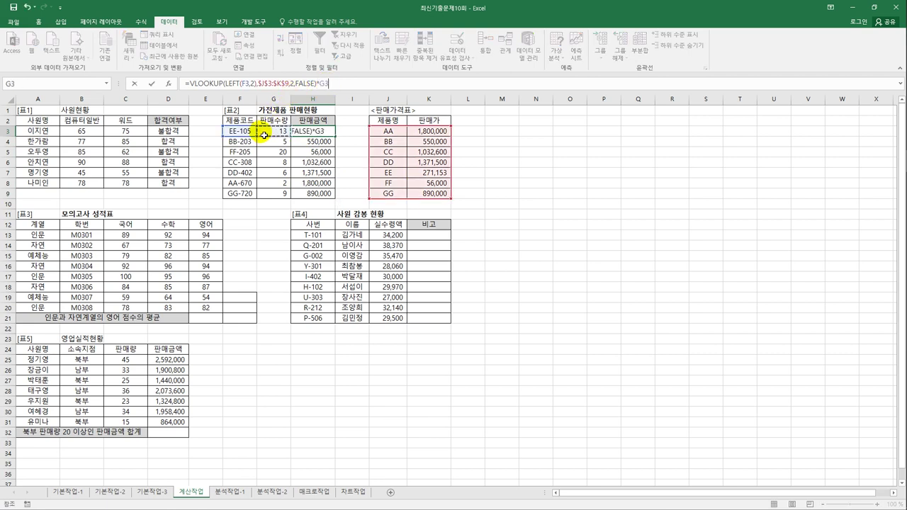
key(Return)
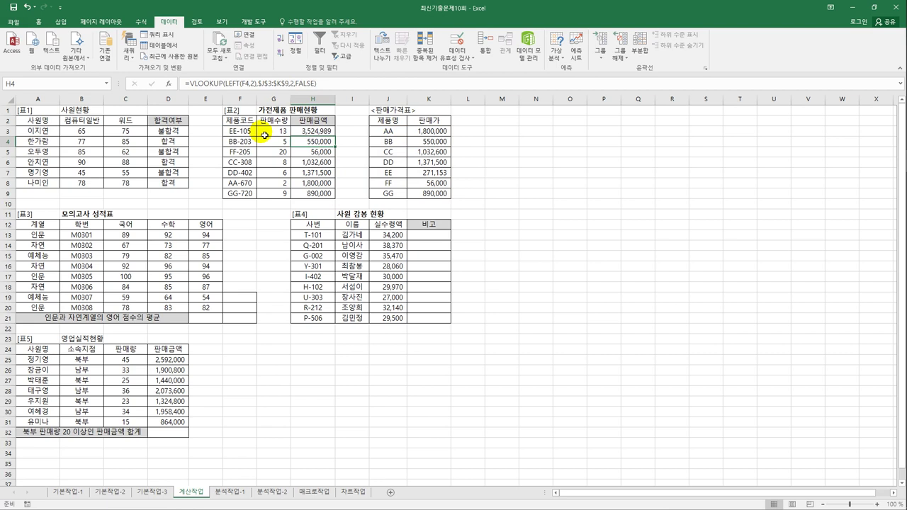
click(309, 129)
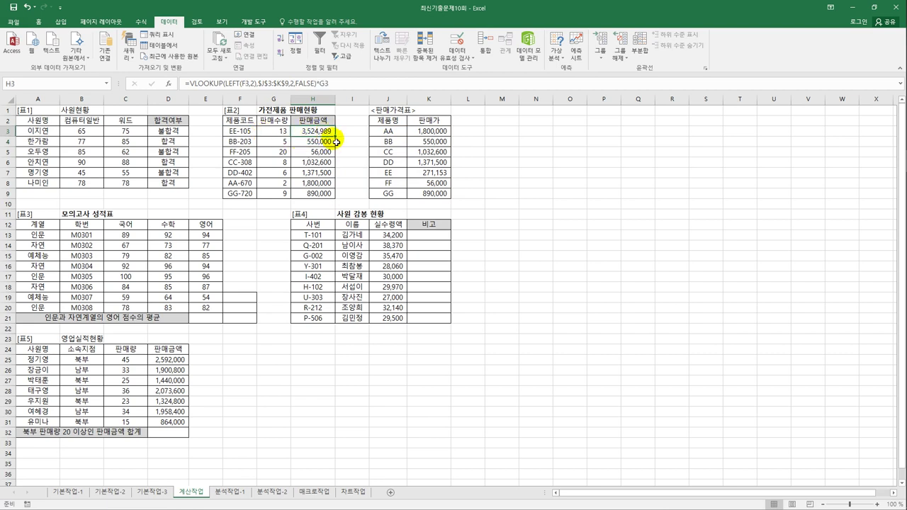
drag(338, 140, 335, 198)
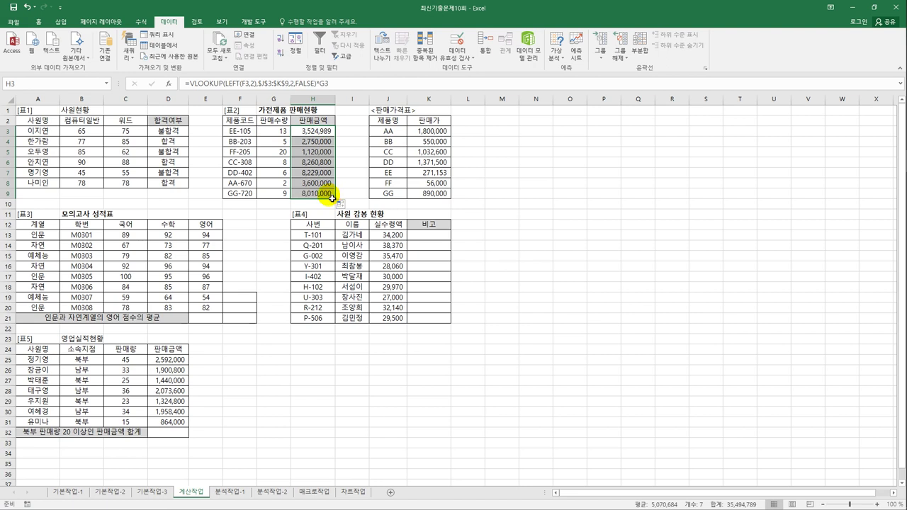
- Copy the 계열 header and the 인문 and 자연 entries from A12:A14 to F19:F21 as the criteria range
click(204, 324)
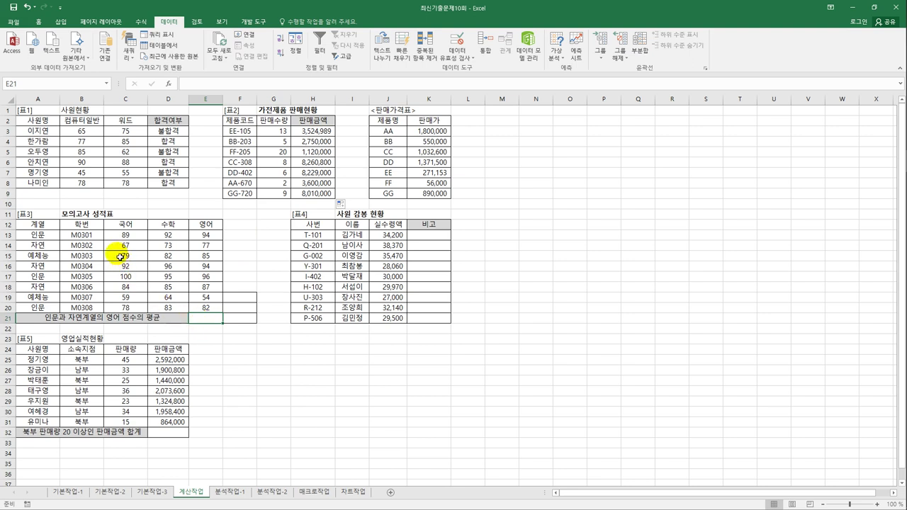
click(55, 227)
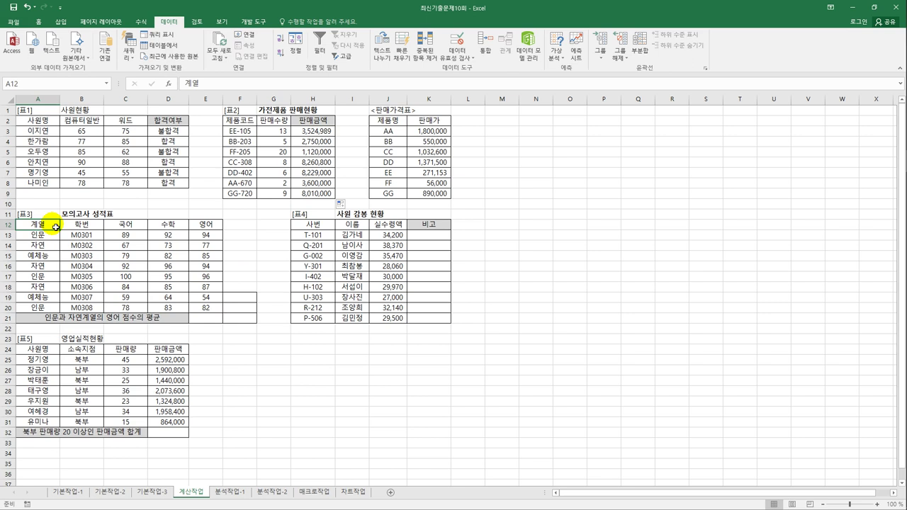
ctrl+click(51, 234)
ctrl+click(53, 250)
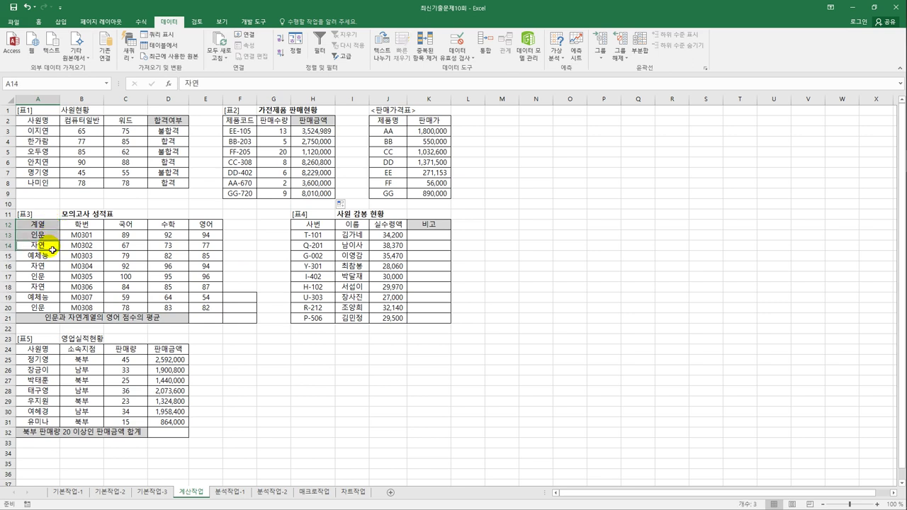
key(ctrl+c)
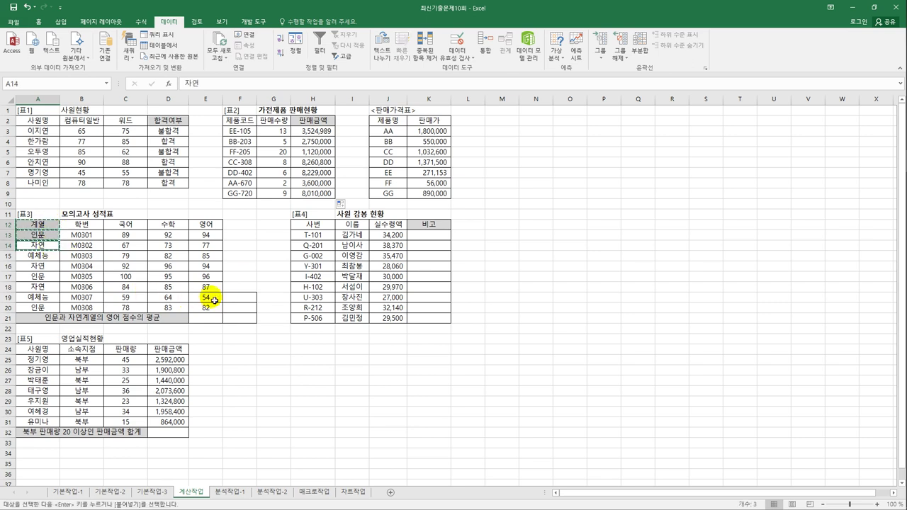
click(242, 297)
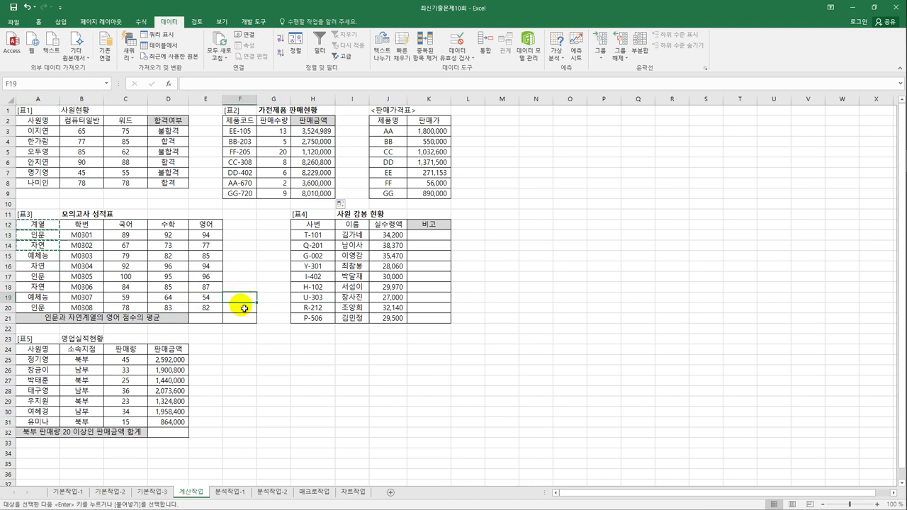
key(ctrl+v)
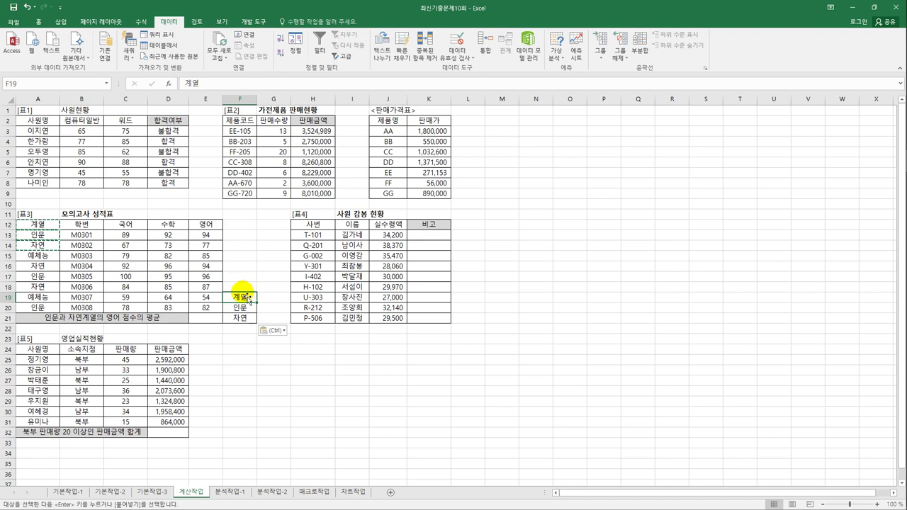
click(243, 308)
click(248, 323)
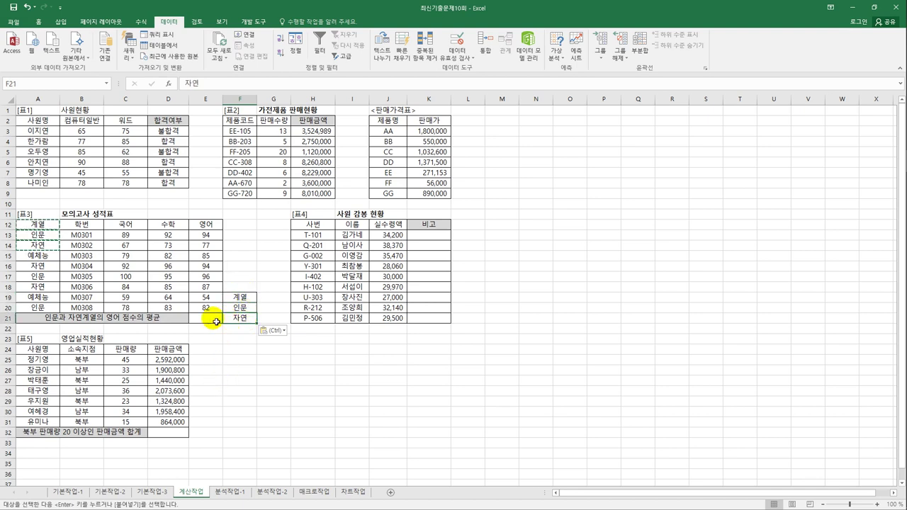
- Enter a DAVERAGE formula in E21 with database A12:E20, field E12 (영어) and criteria F19:F21
click(216, 321)
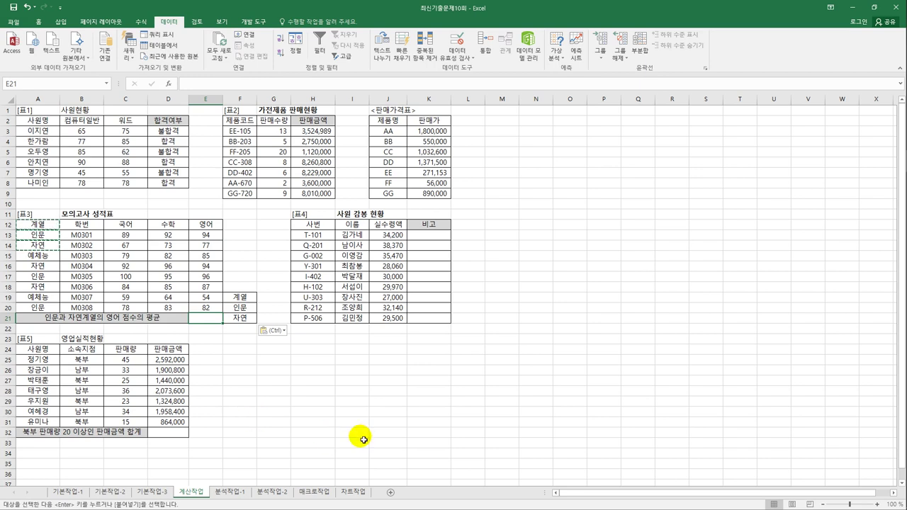
text(=da)
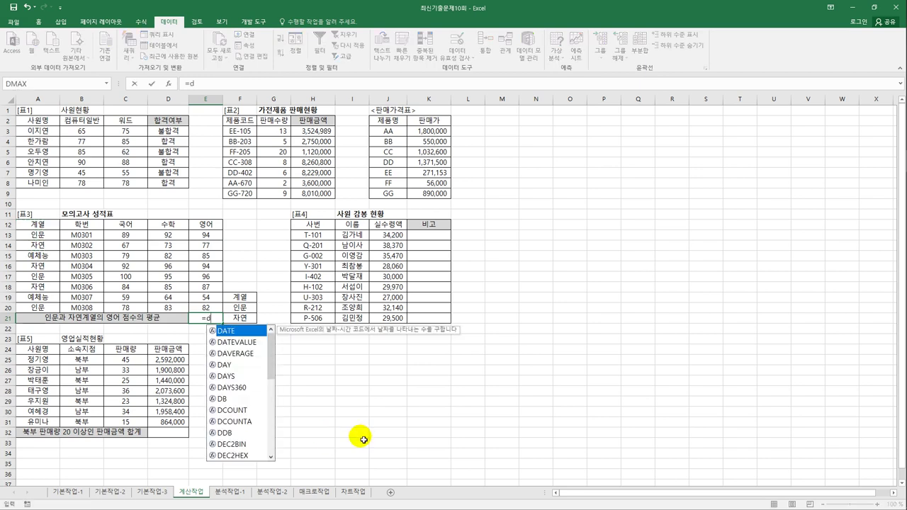
click(251, 357)
double_click(251, 356)
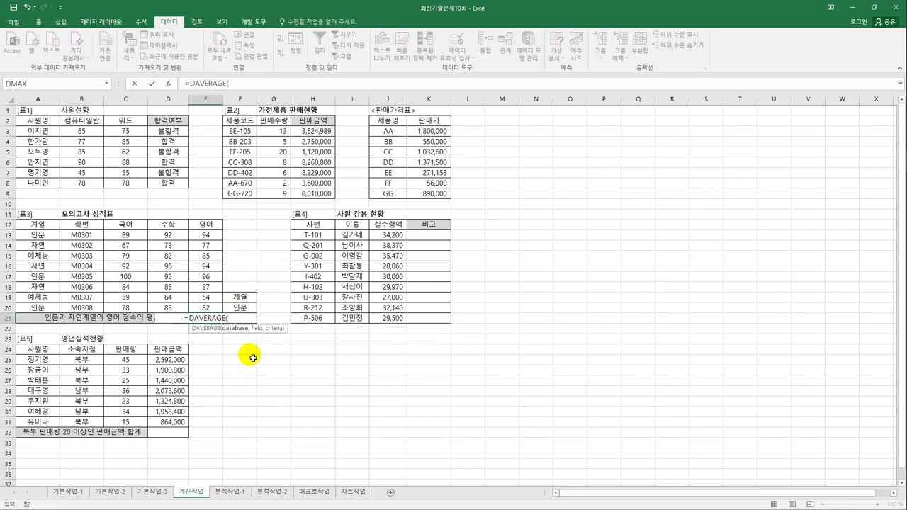
drag(36, 225, 207, 306)
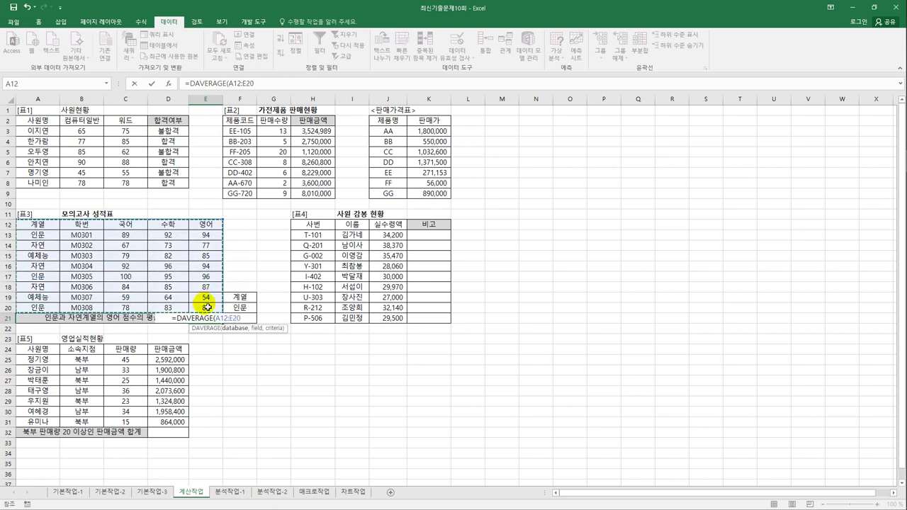
text(,)
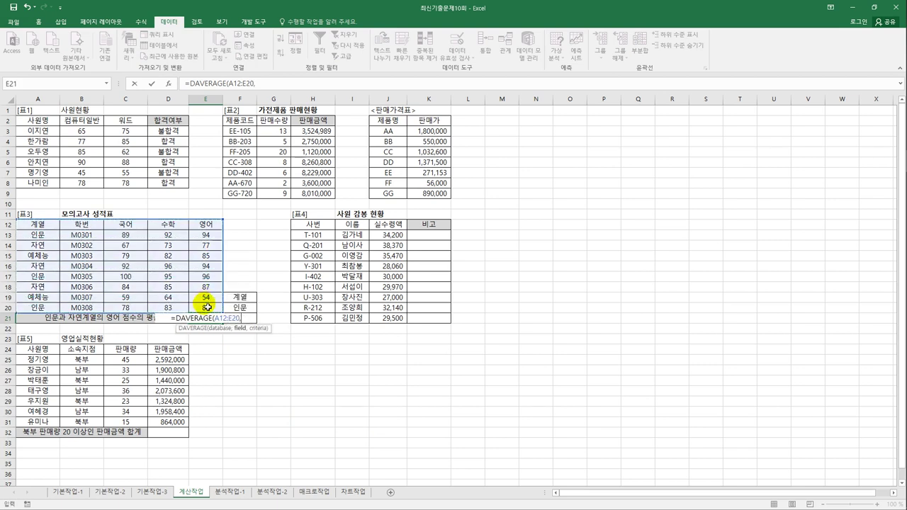
click(215, 225)
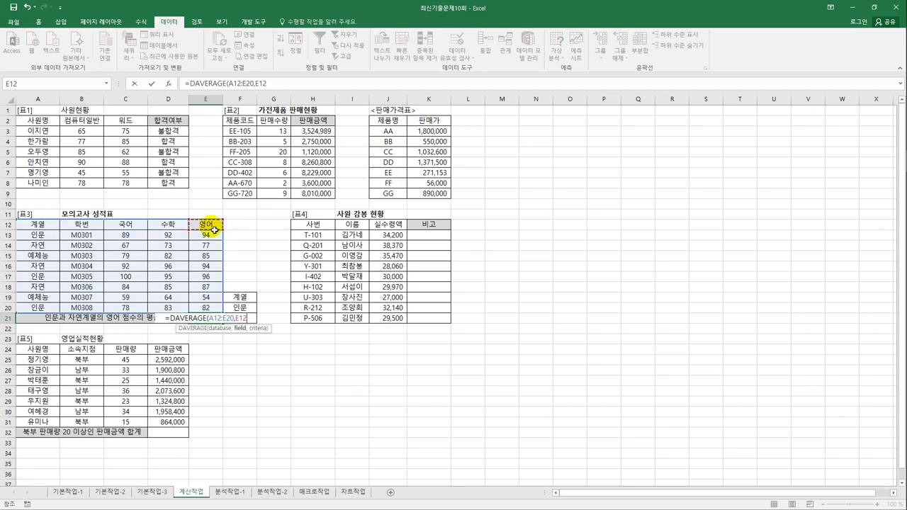
text(,)
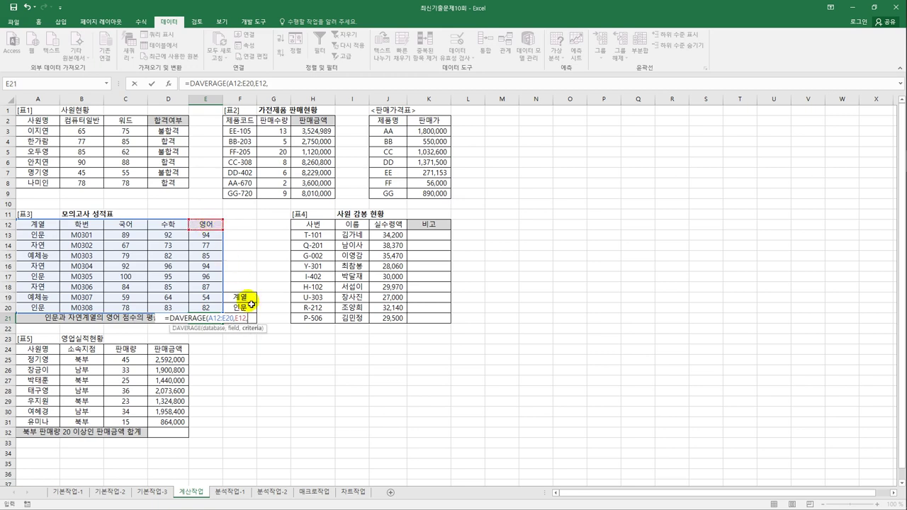
drag(252, 303, 252, 323)
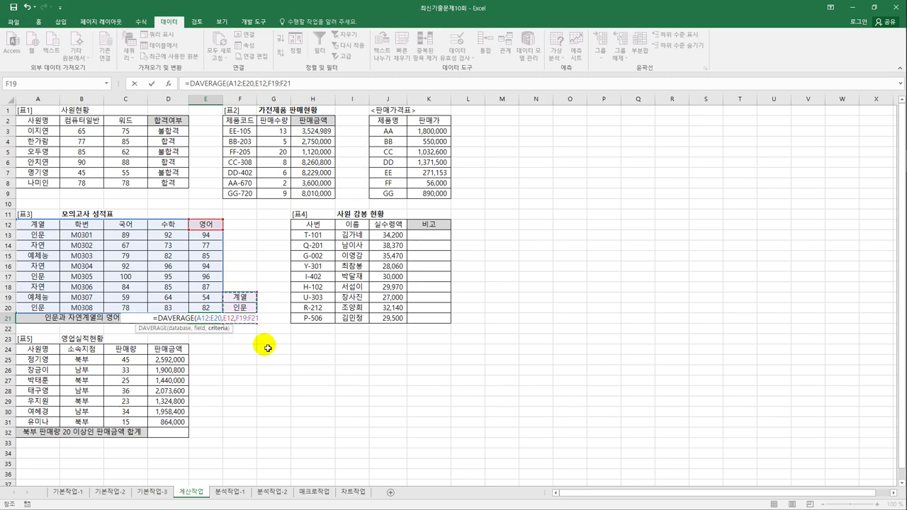
key(Return)
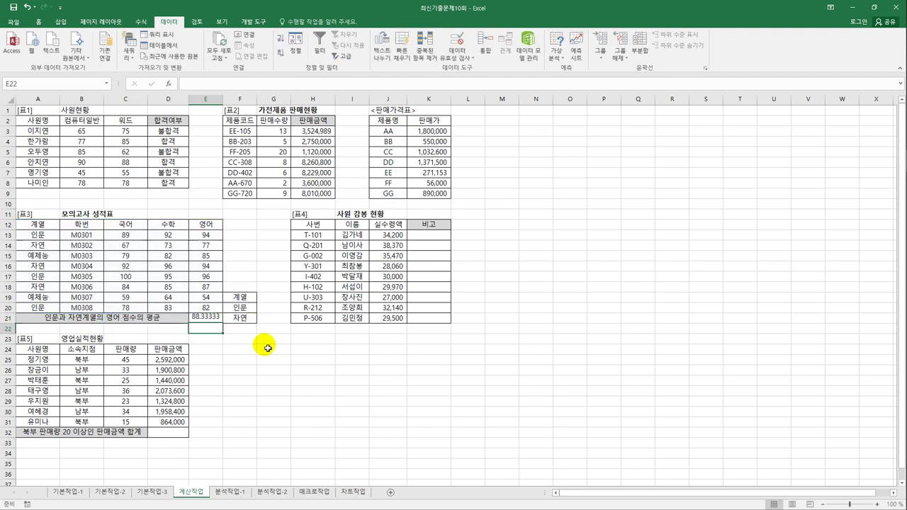
- Wrap E21's DAVERAGE formula in ROUND with 2 decimal places
key(Up)
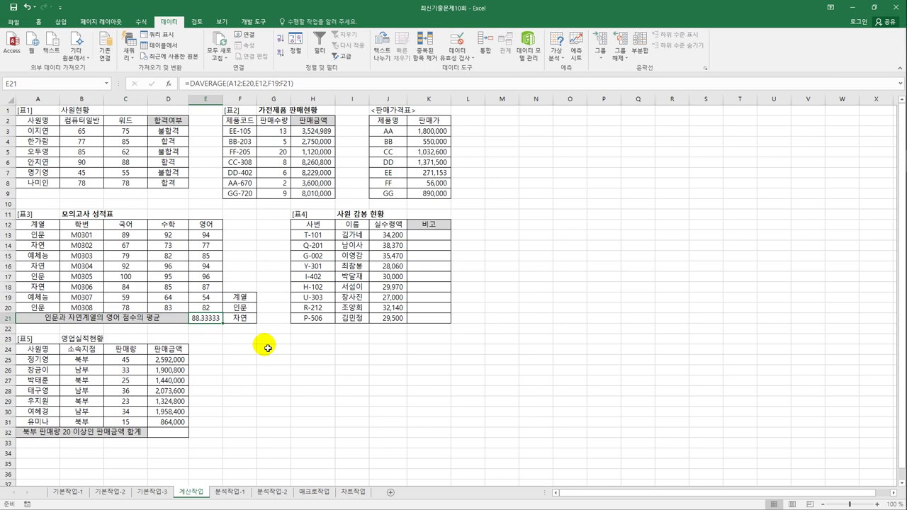
click(192, 85)
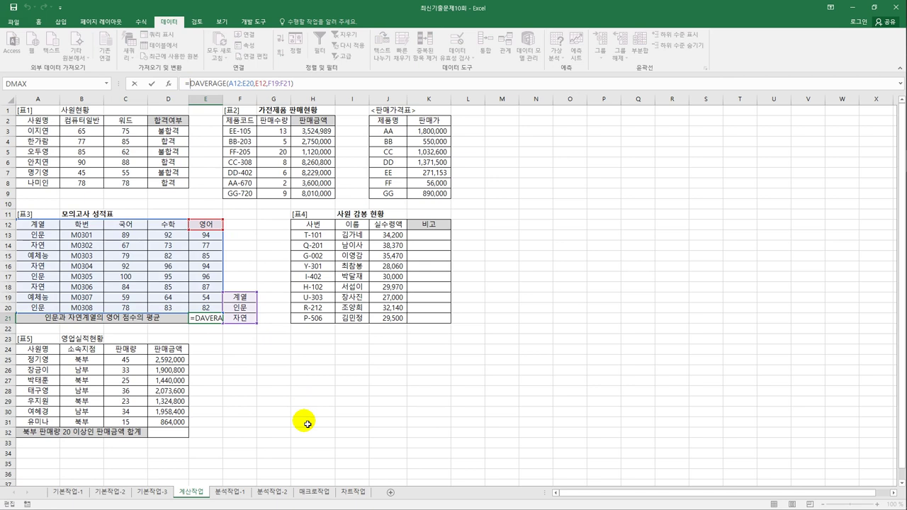
text(roun)
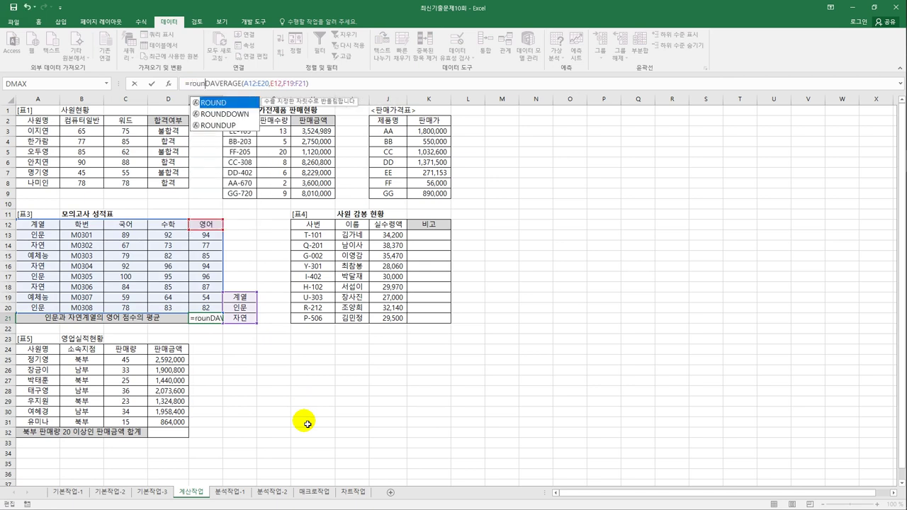
key(Tab)
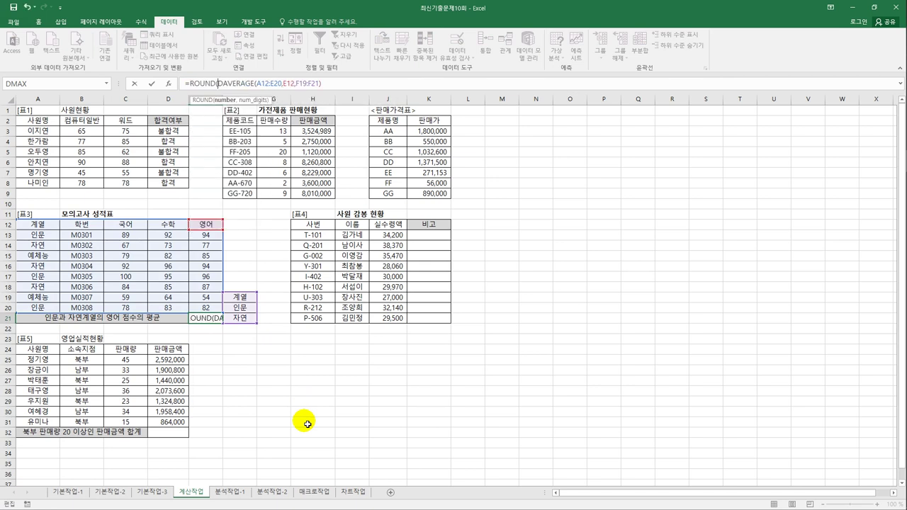
click(325, 84)
text(,)
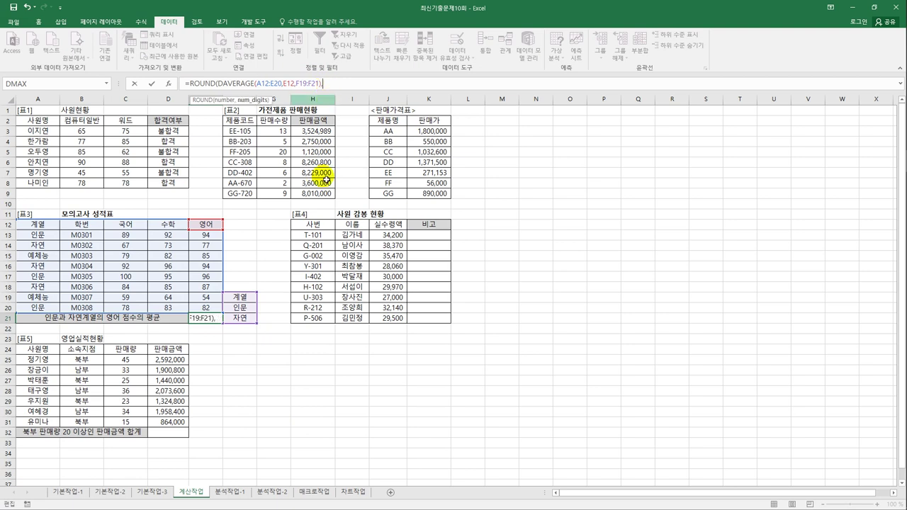
text(2)
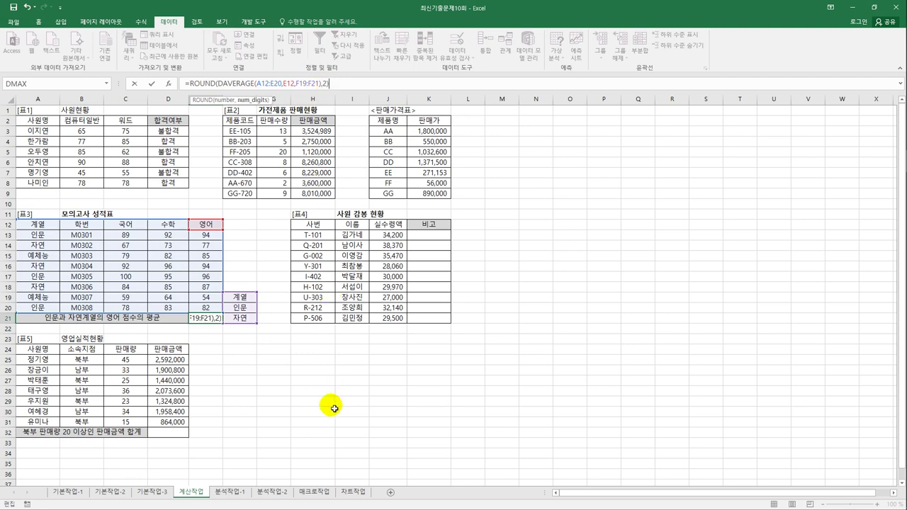
key(Return)
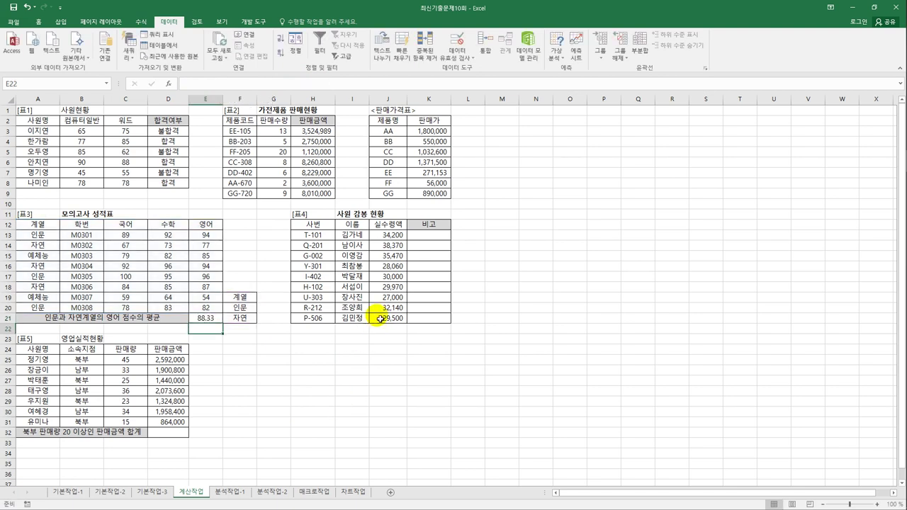
- Enter =MID(H13,3,1) in K13 to extract the third character of the 사번, and fill it down to K21
click(425, 240)
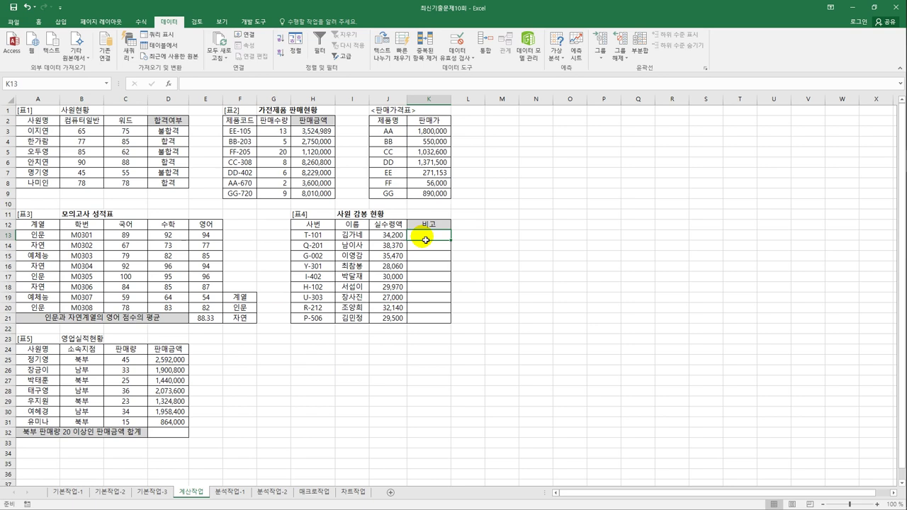
click(327, 236)
click(440, 236)
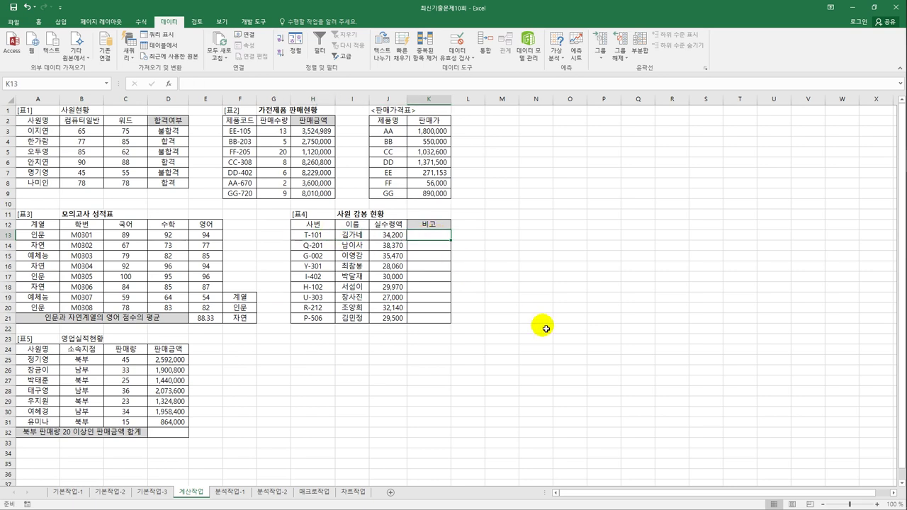
text(=)
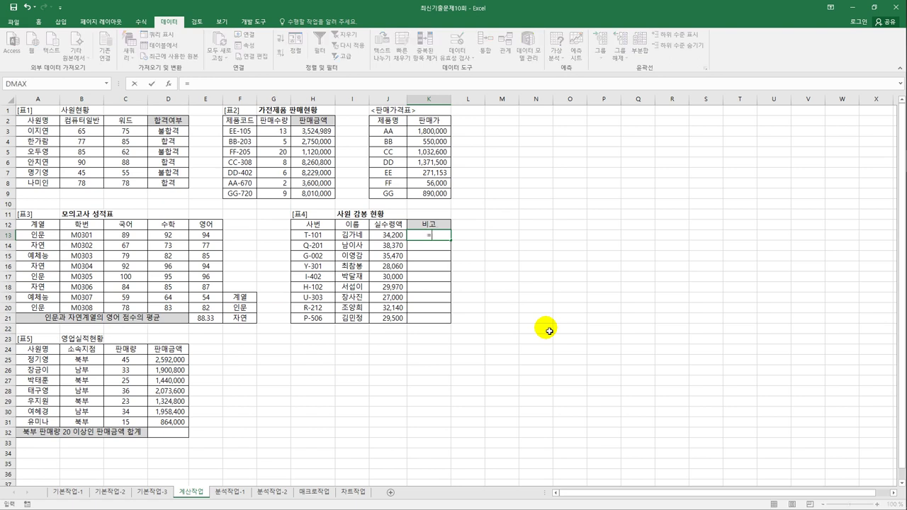
text(mi)
key(Tab)
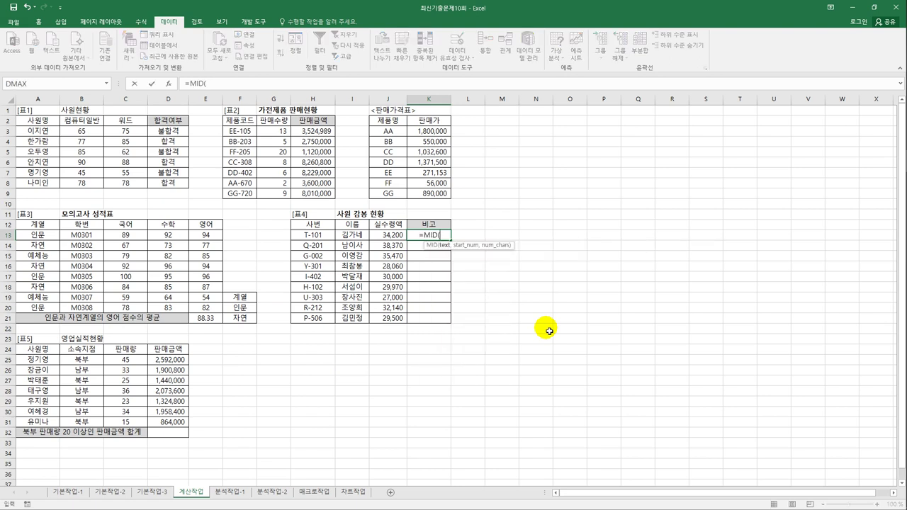
click(317, 237)
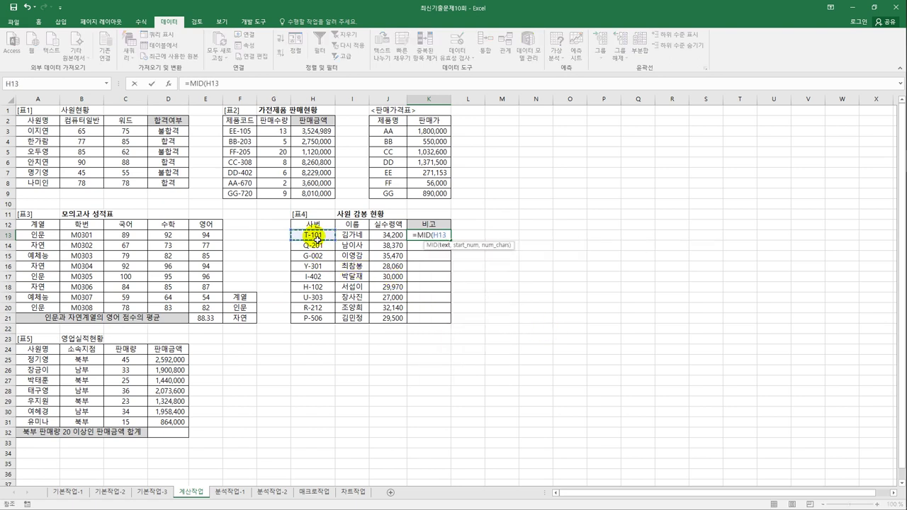
text(,3,)
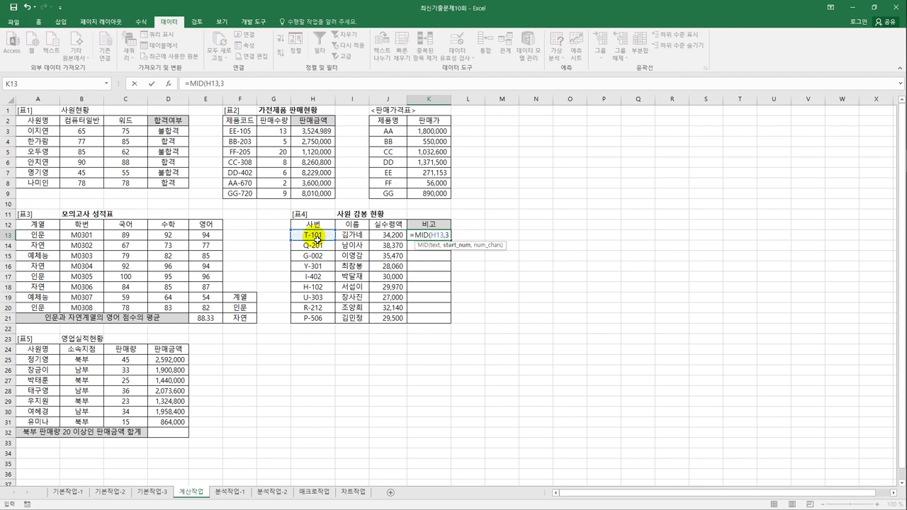
text(1)
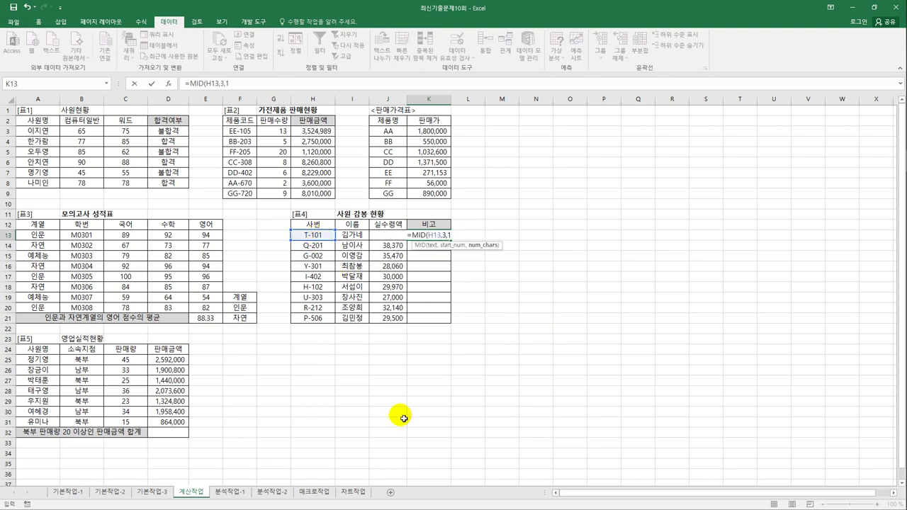
text())
key(Return)
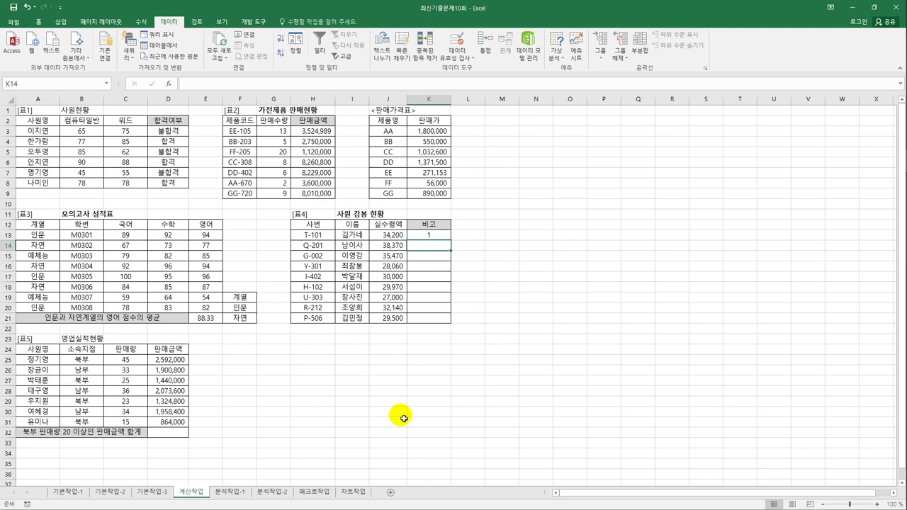
click(441, 235)
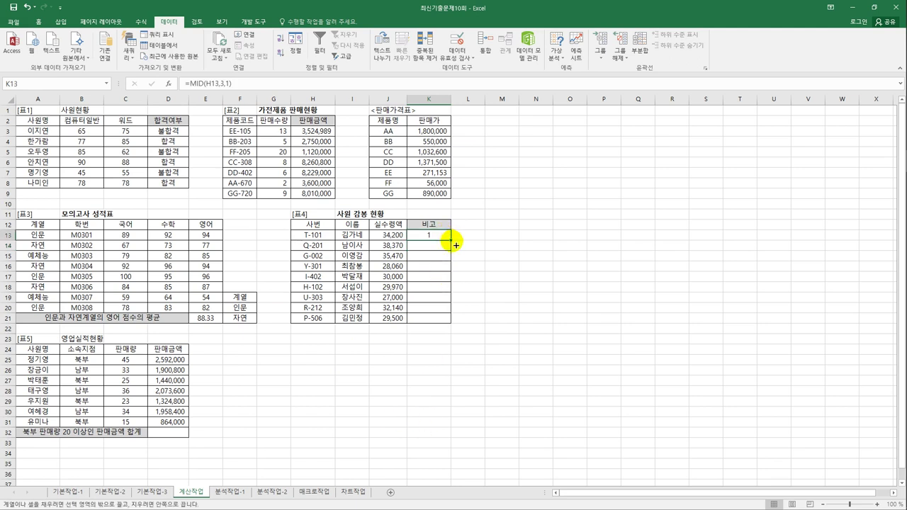
drag(451, 241, 452, 326)
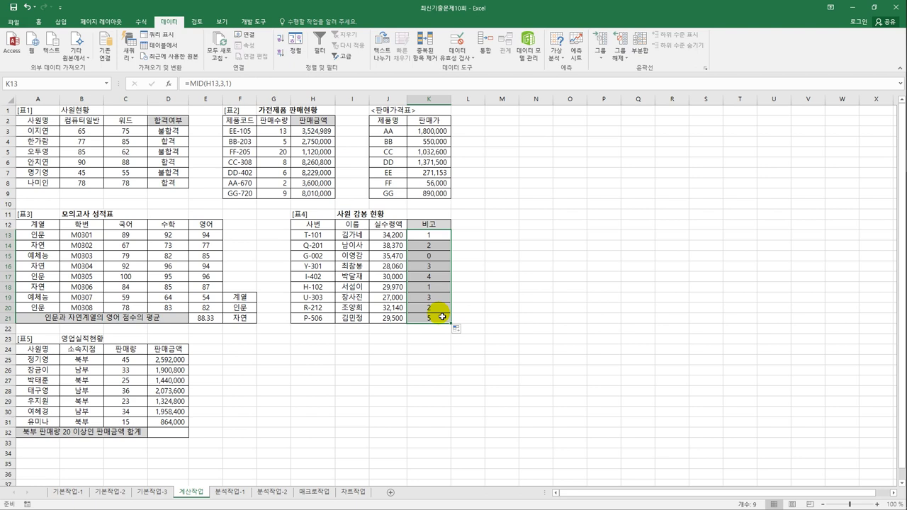
- Wrap K13's MID formula in a CHOOSE function, using the MID result as the index number
click(429, 236)
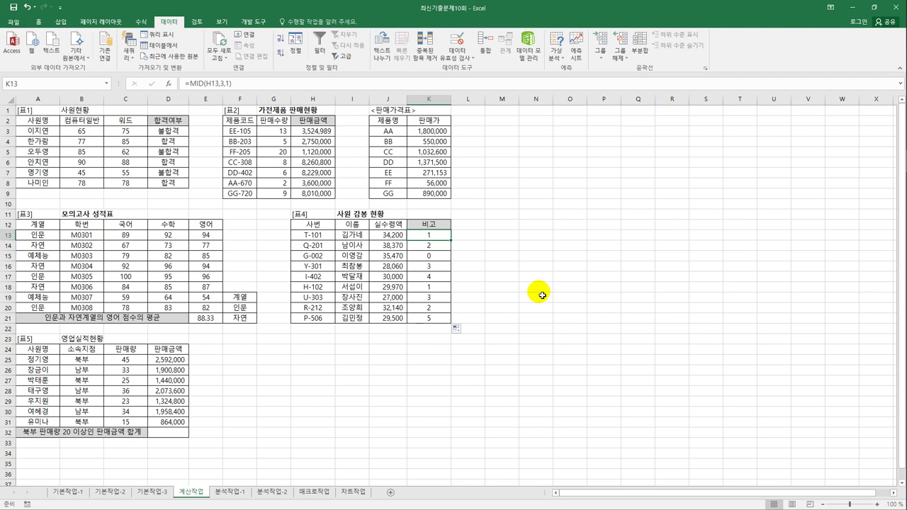
click(187, 83)
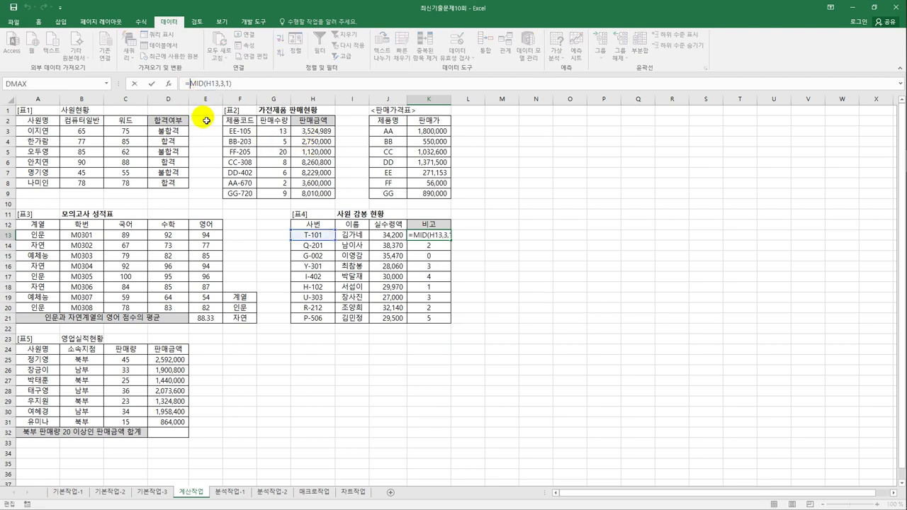
text(ch)
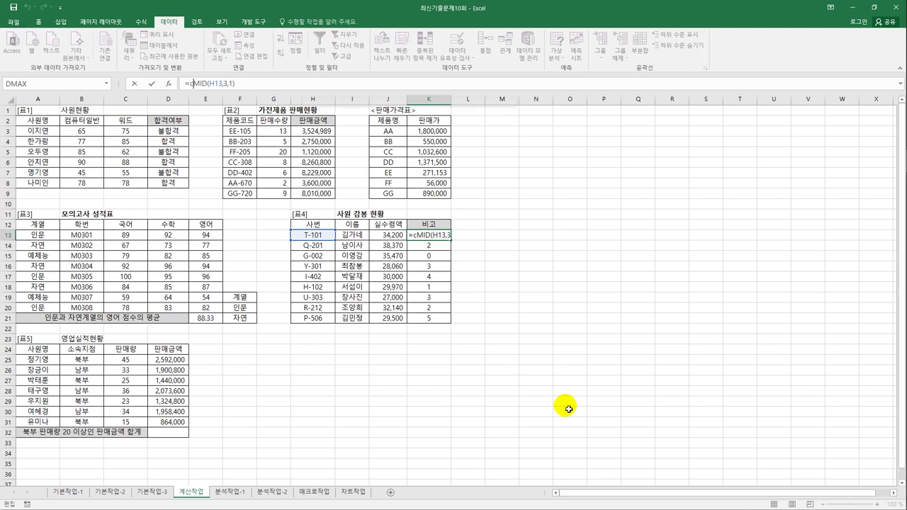
text(o)
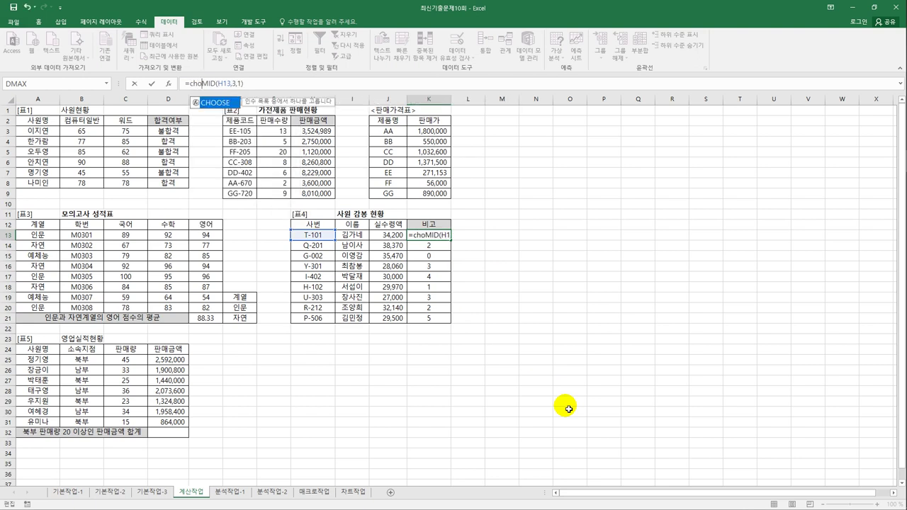
key(Tab)
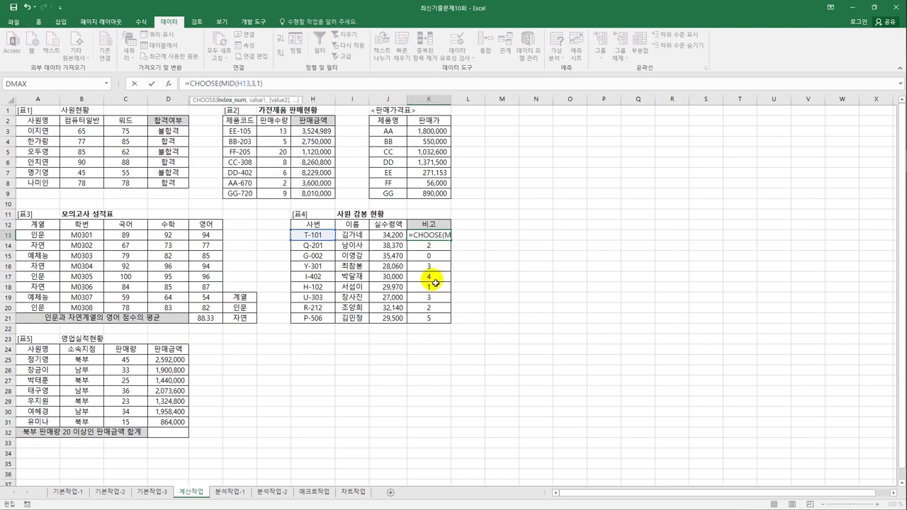
click(263, 84)
text(,)
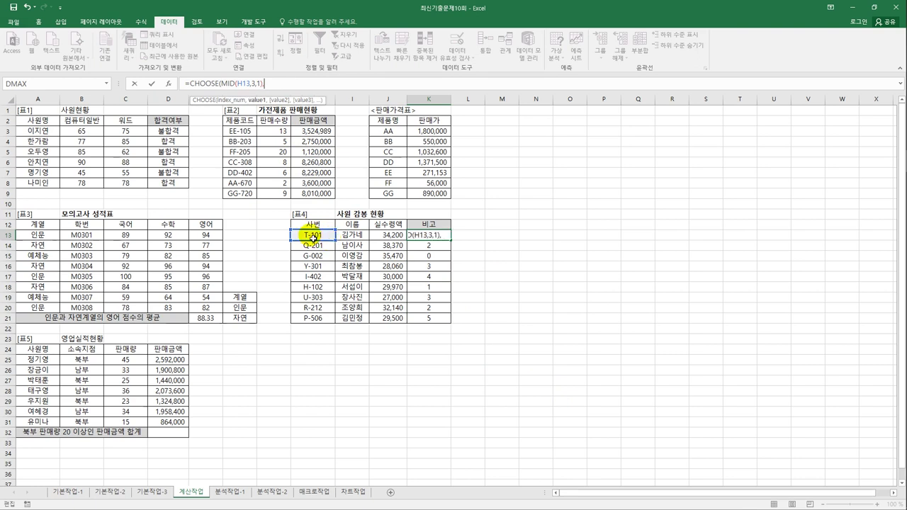
- Give K13's CHOOSE function the values "경리과", "인사과" and "총무부", and fill the formula down to K21
click(169, 84)
click(438, 172)
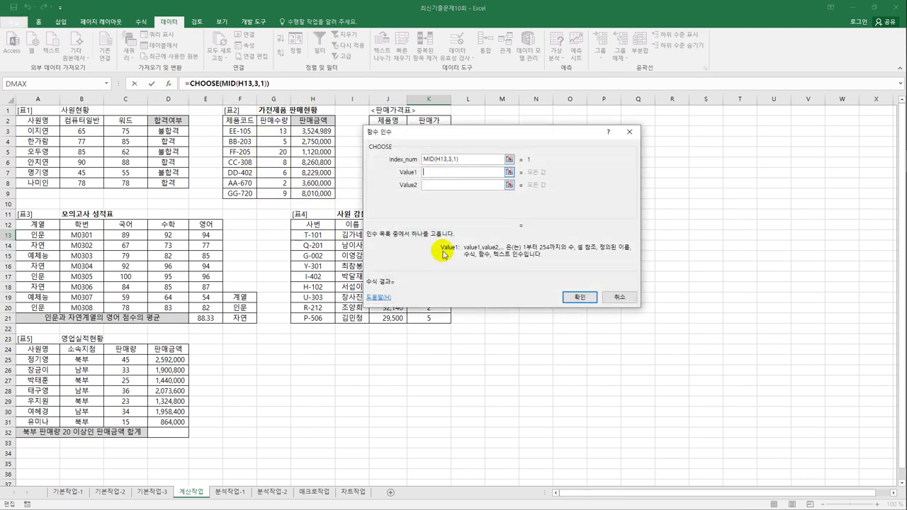
text(dud)
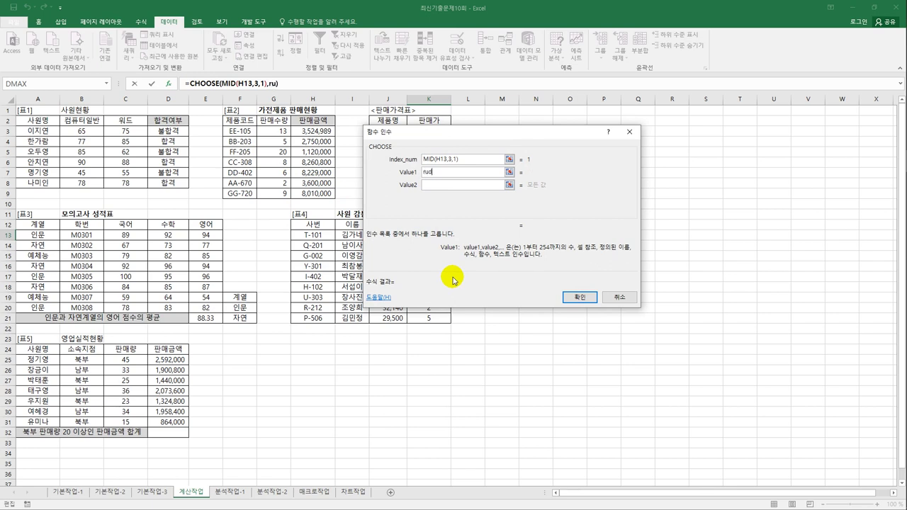
key(BackSpace)
key(BackSpace)
key(BackSpace)
text(ㅇ경리과)
key(Tab)
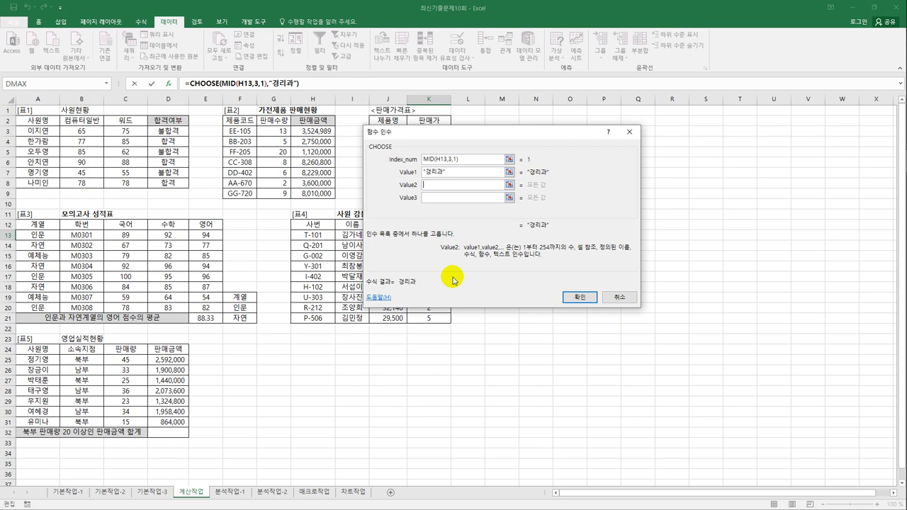
text(인사과)
key(Tab)
text(총무)
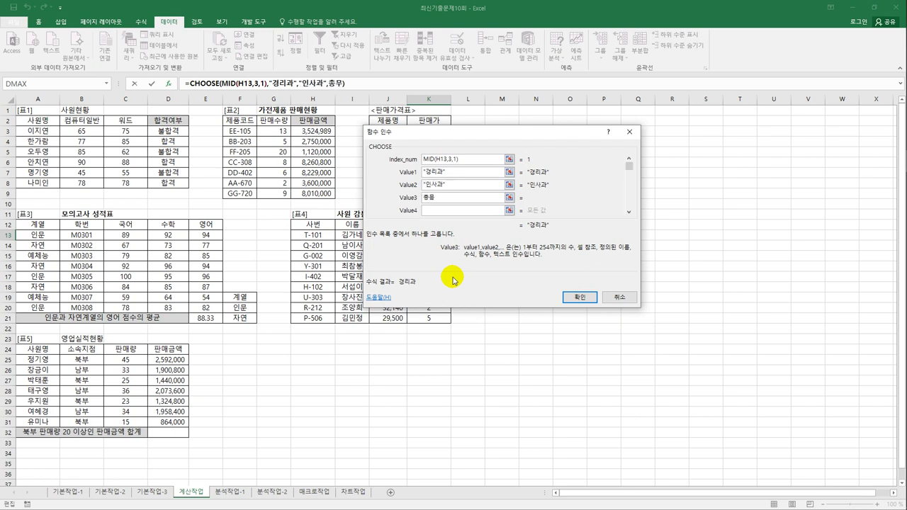
text(부)
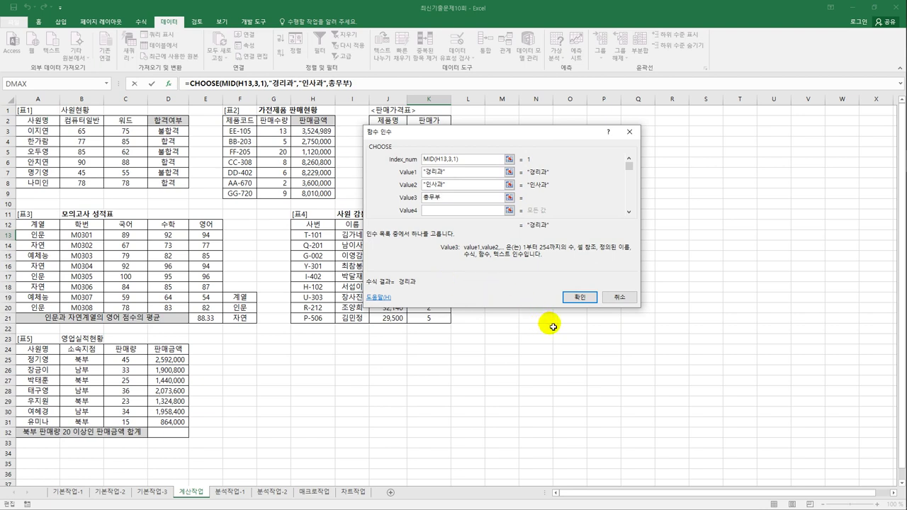
click(577, 297)
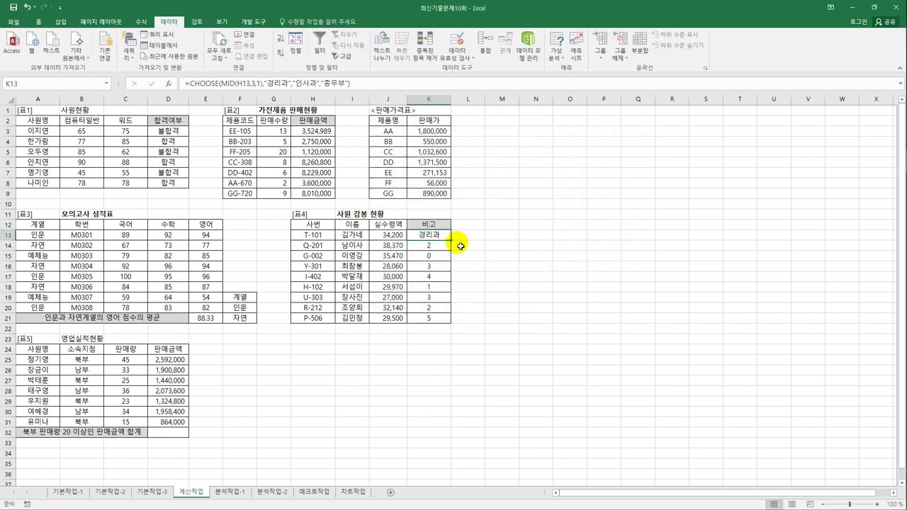
drag(455, 245, 444, 318)
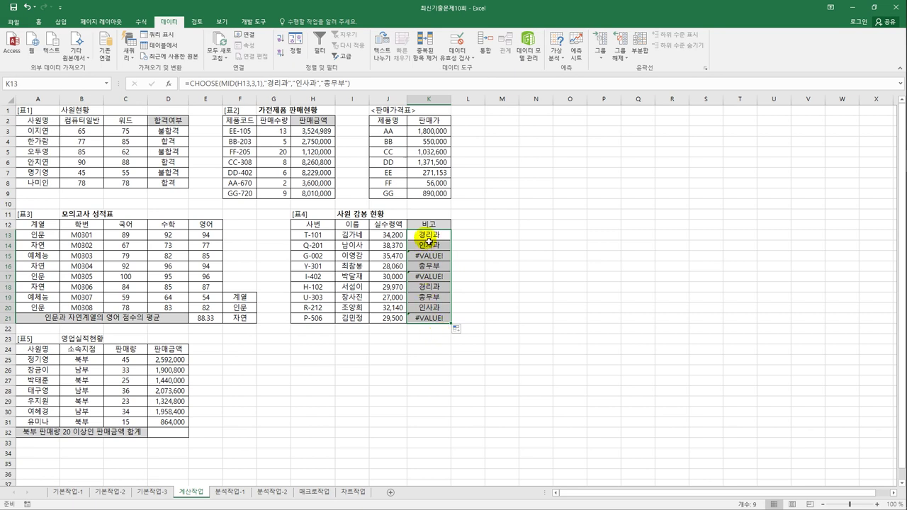
- Wrap K13's CHOOSE formula in IFERROR with "영업부" as the error value, and fill it down to K21
click(428, 238)
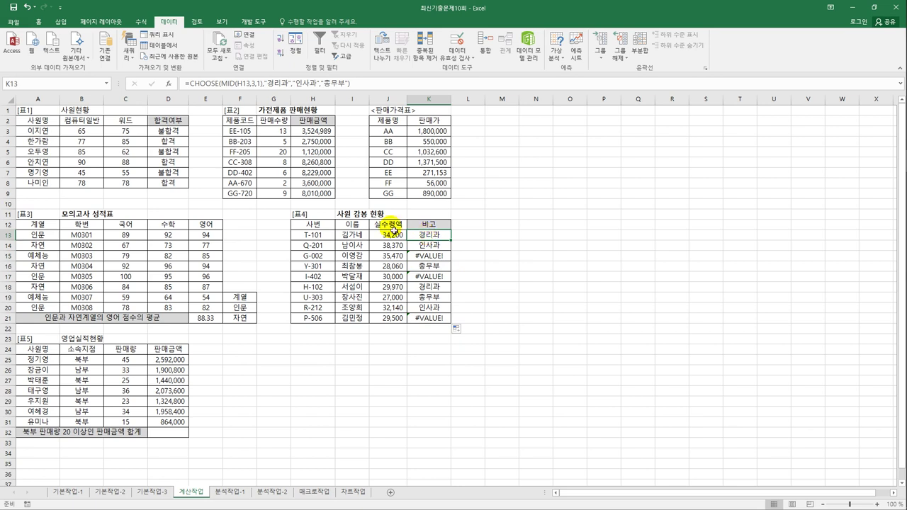
click(189, 84)
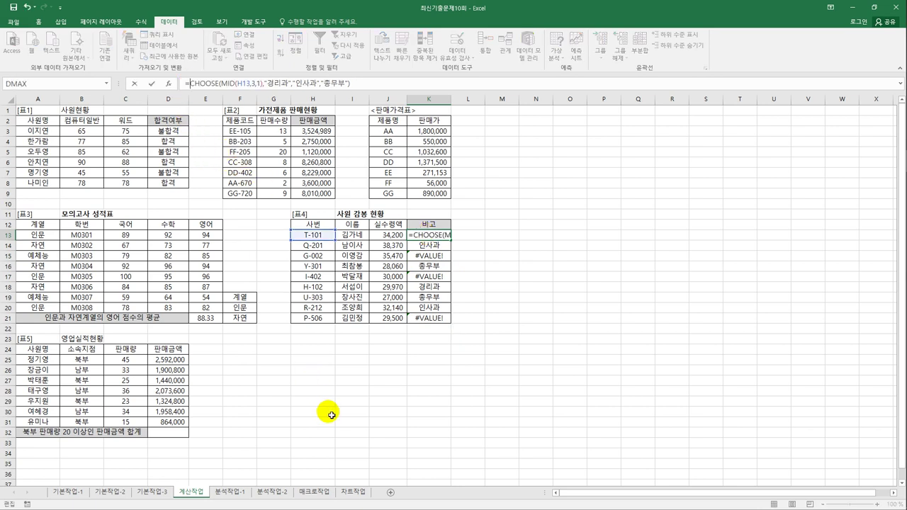
text(if)
key(Down)
key(Tab)
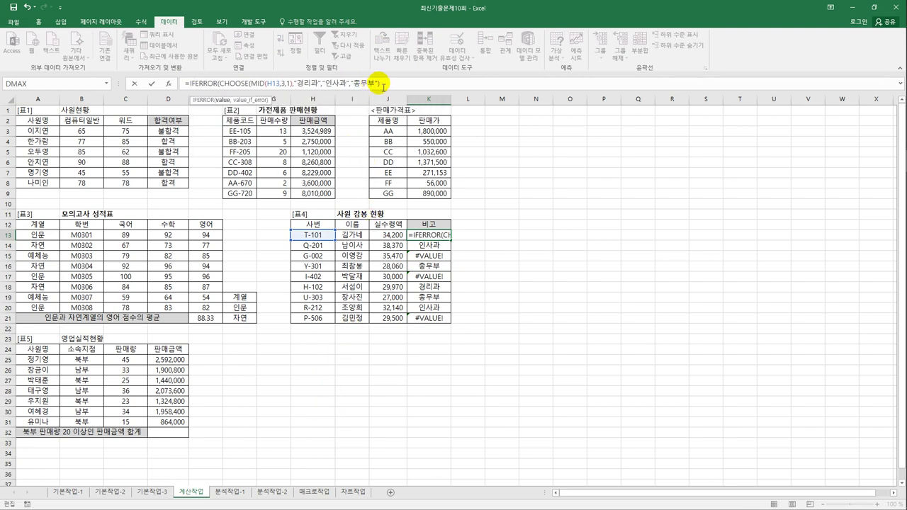
text(,)
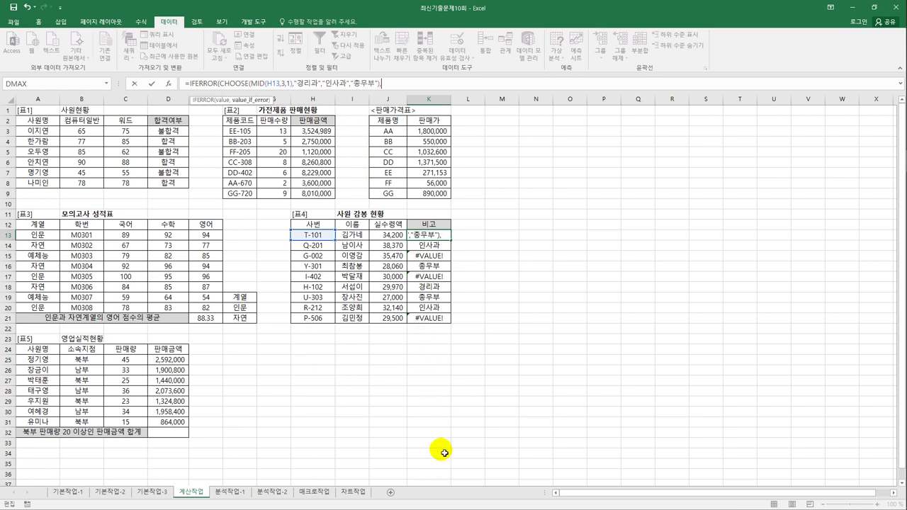
text("영업부")
key(Return)
key(Up)
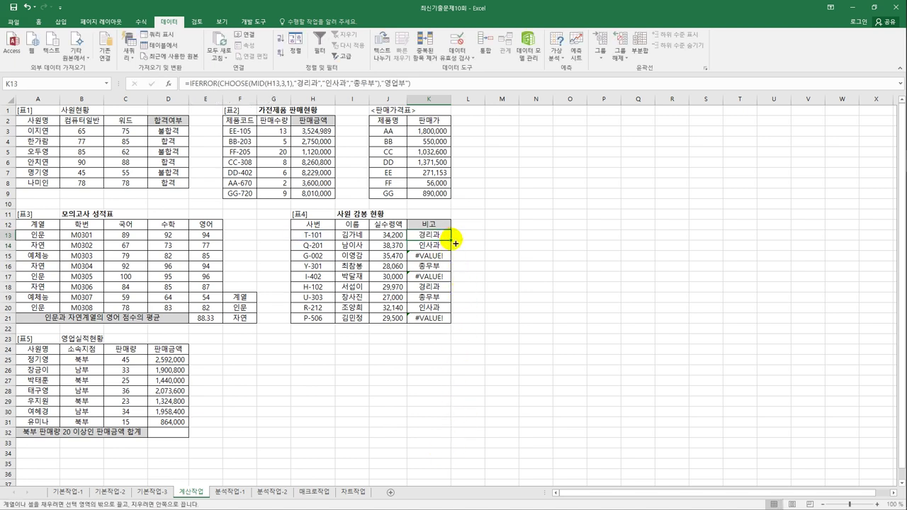
drag(456, 243, 449, 320)
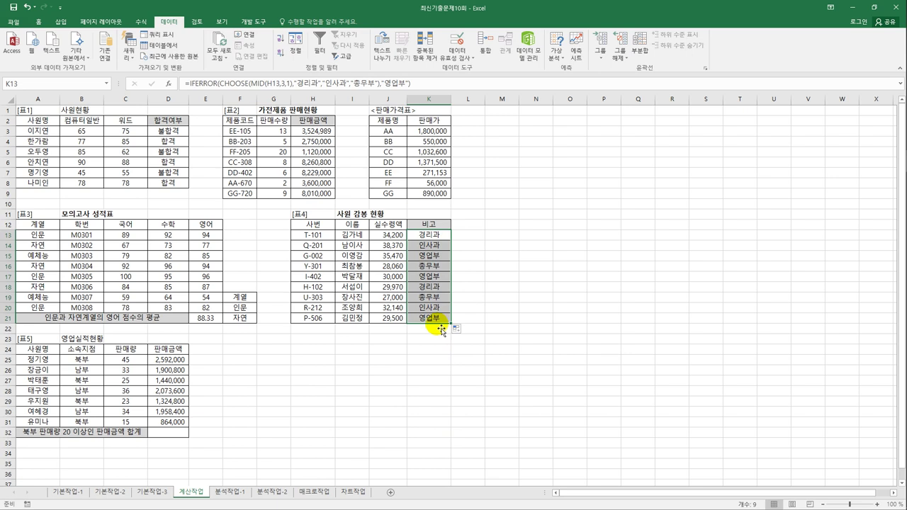
- Begin a SUMIFS formula in D32 with the 판매금액 cells D25:D31 as the sum range
click(172, 434)
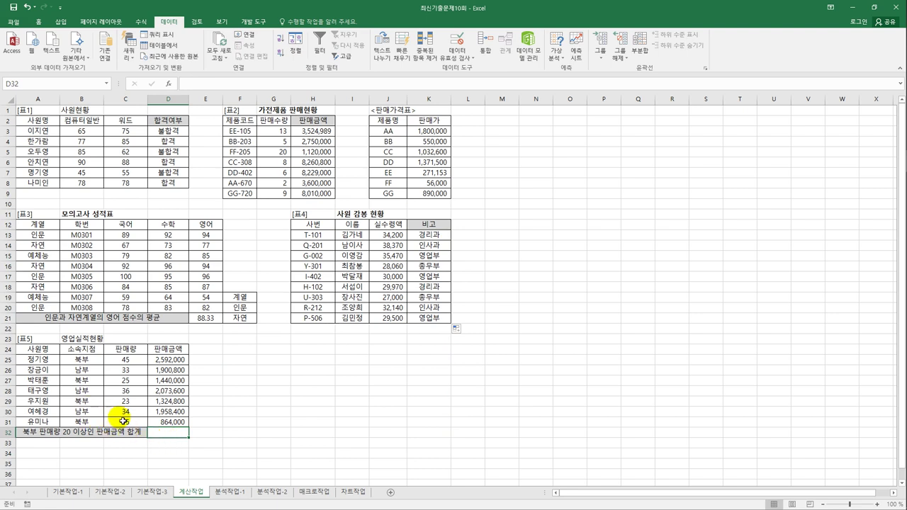
click(168, 361)
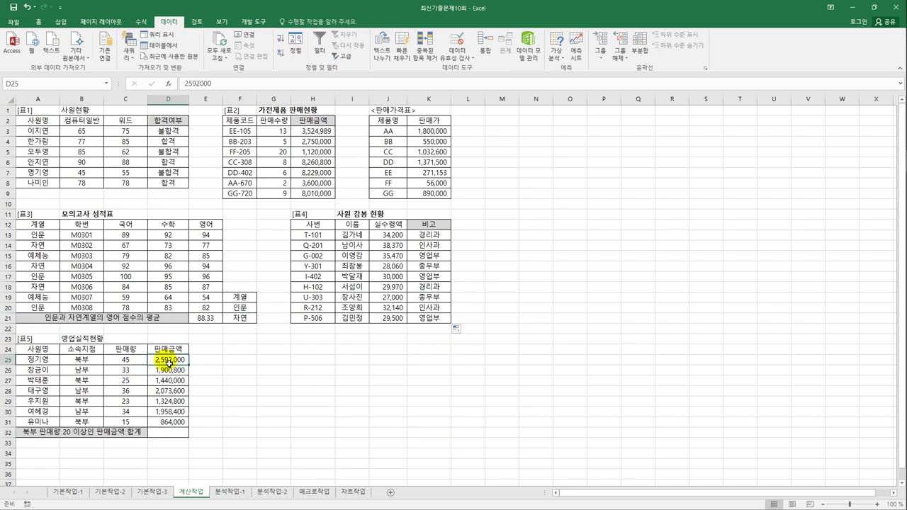
click(171, 431)
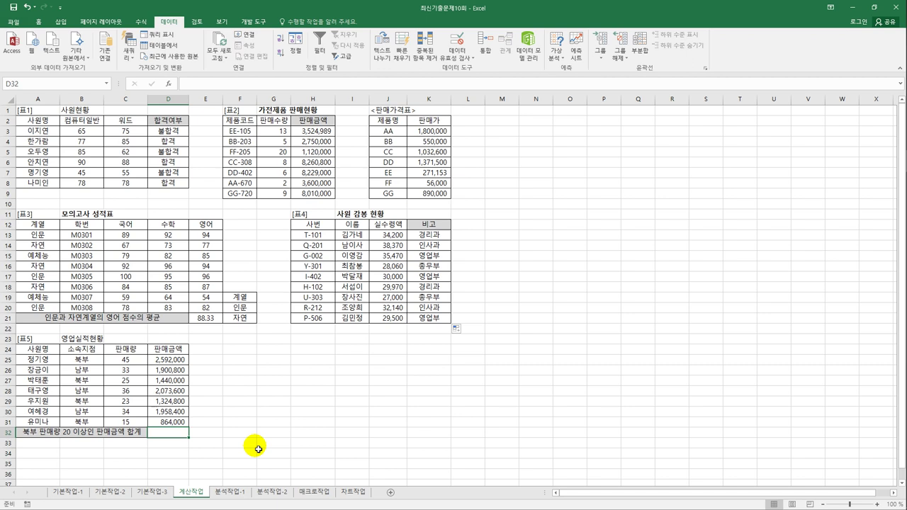
text(=)
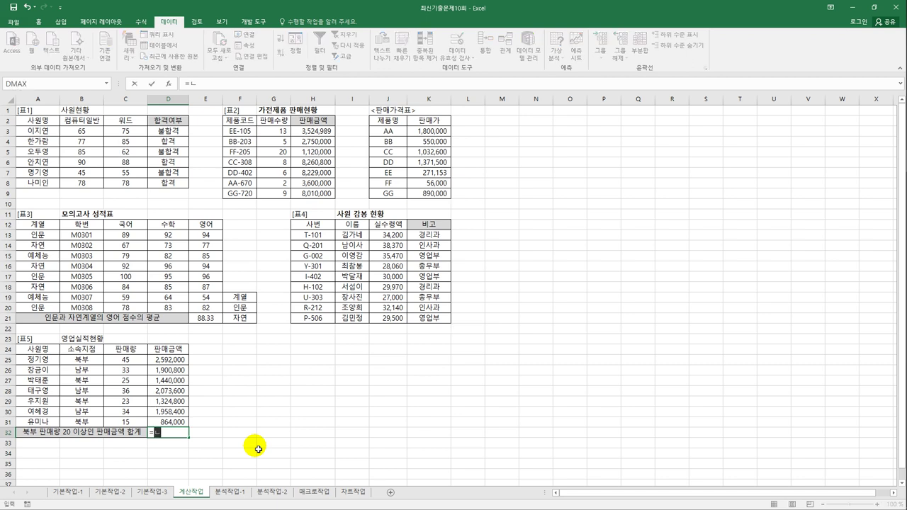
text(sumif)
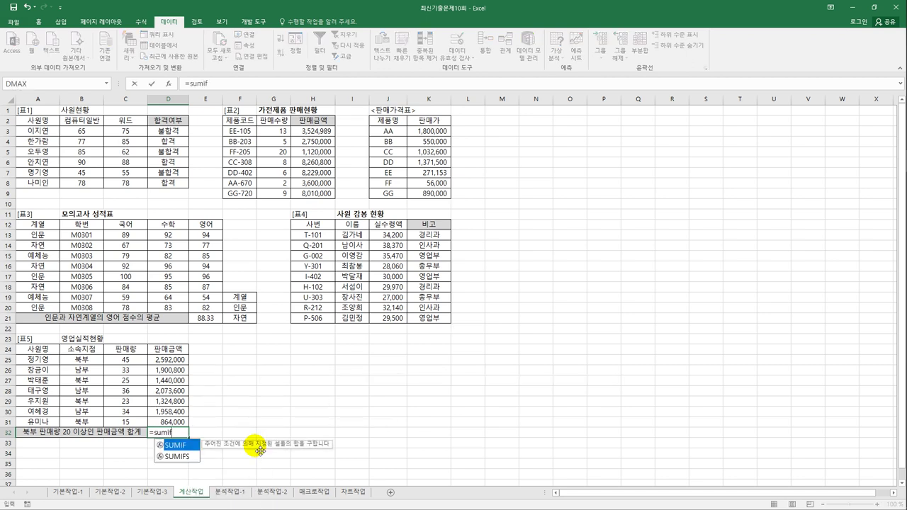
text(s)
key(Tab)
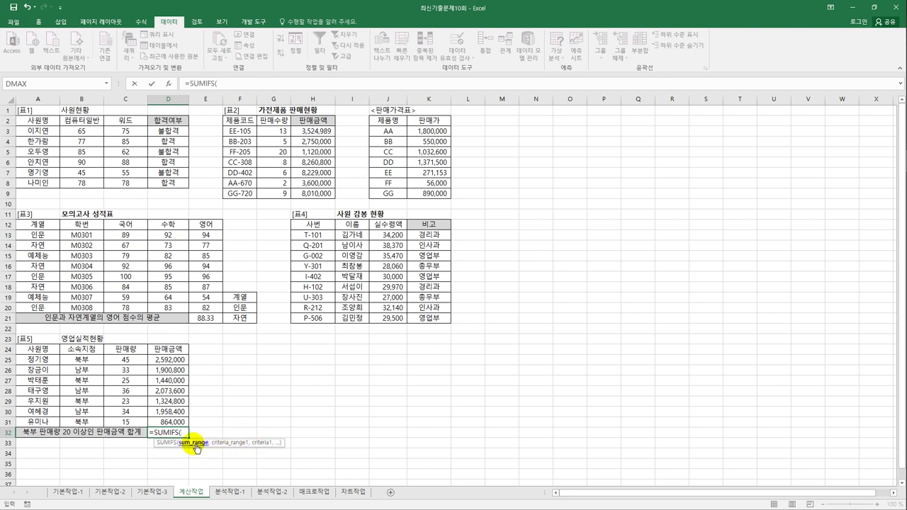
drag(170, 360, 178, 423)
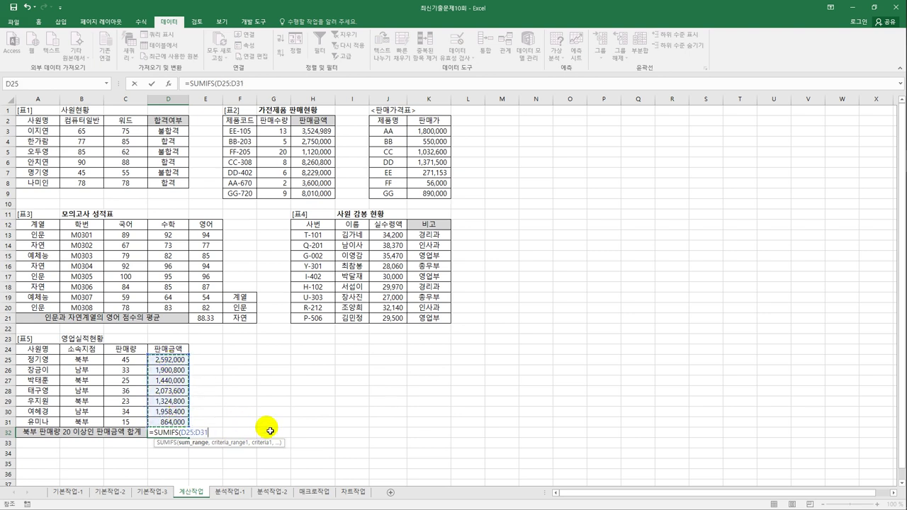
text(,)
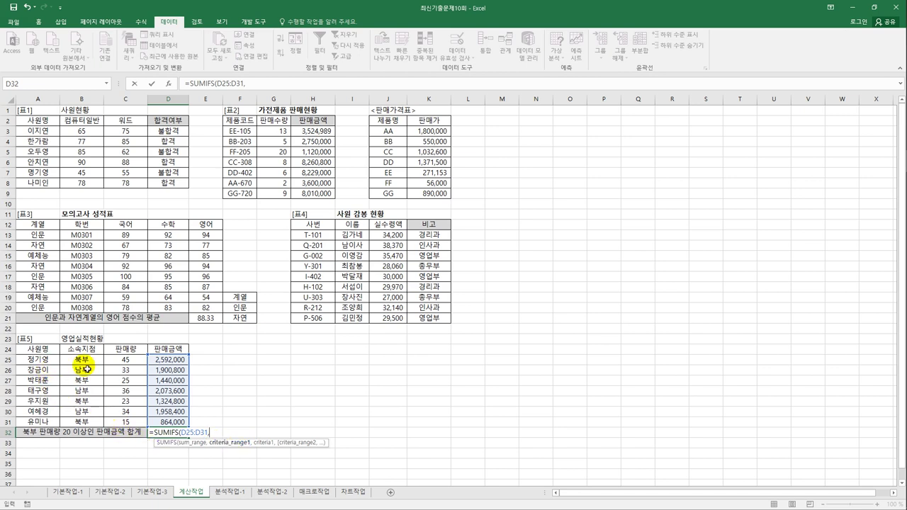
- Add the 소속지점 cells B25:B31 with the criterion "북부" as the first condition of the SUMIFS formula
drag(87, 362, 88, 423)
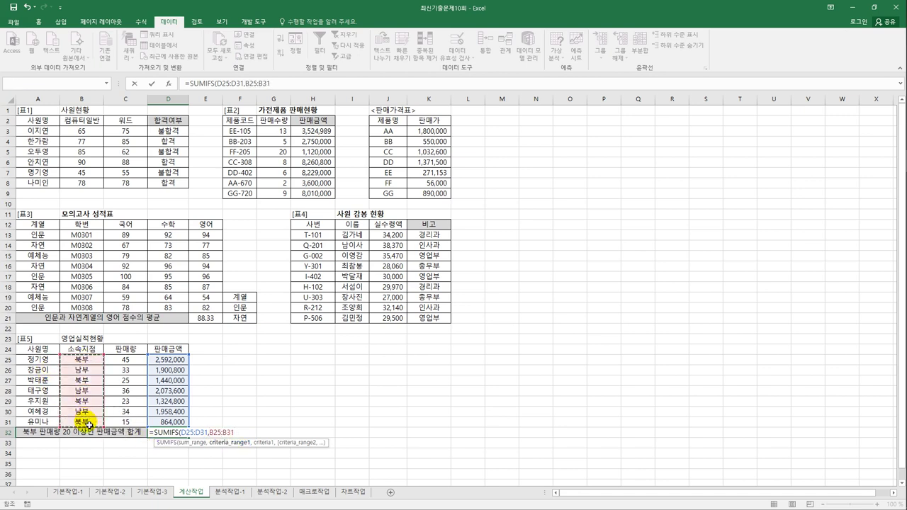
text(,)
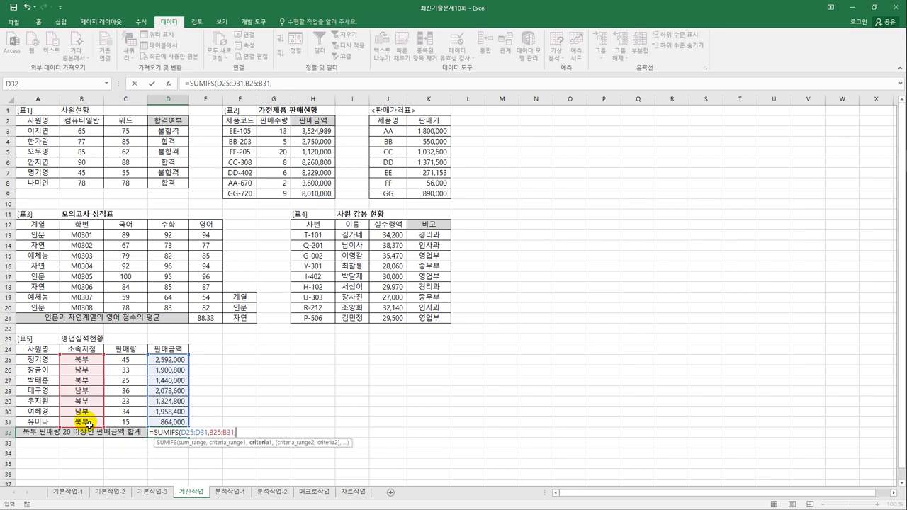
text("ㅂ)
text(북부)
text(",)
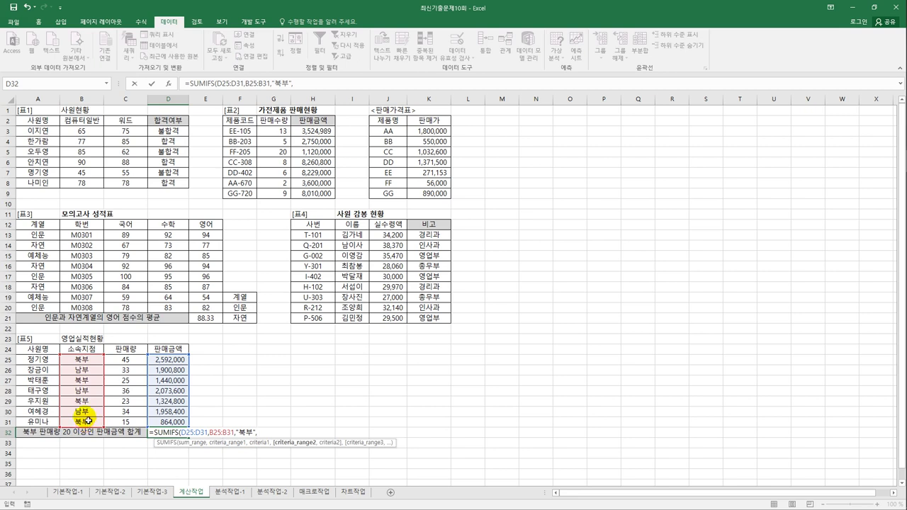
- Add the 판매량 cells C25:C31 with the criterion ">=20" as the second condition and complete D32's SUMIFS formula
drag(126, 360, 134, 424)
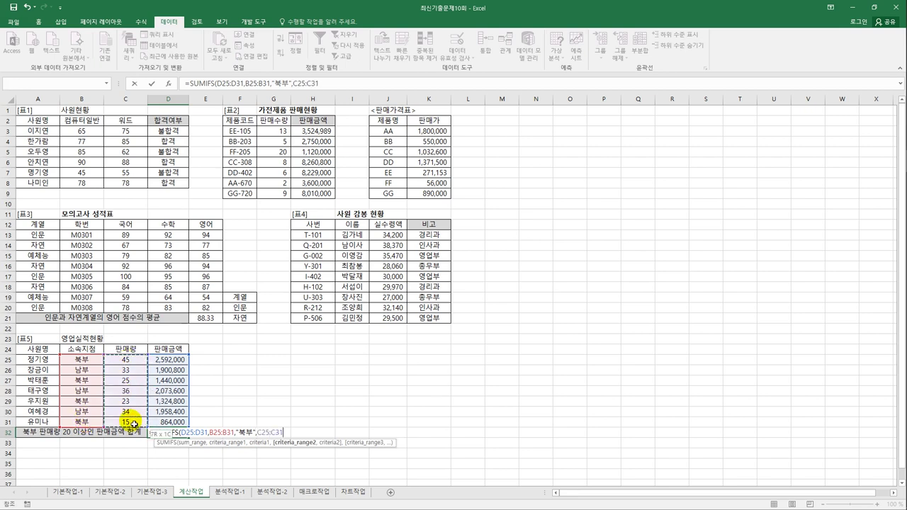
text(,)
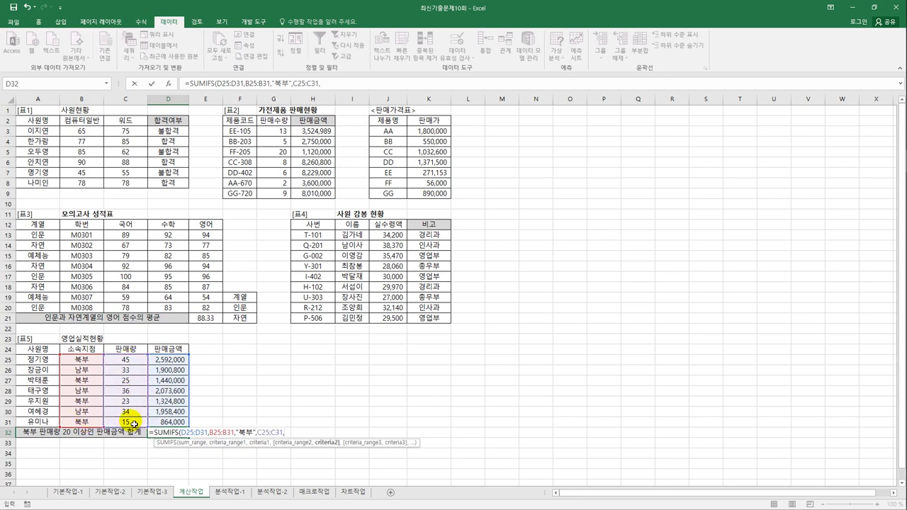
text(">=20")
key(ctrl+Return)
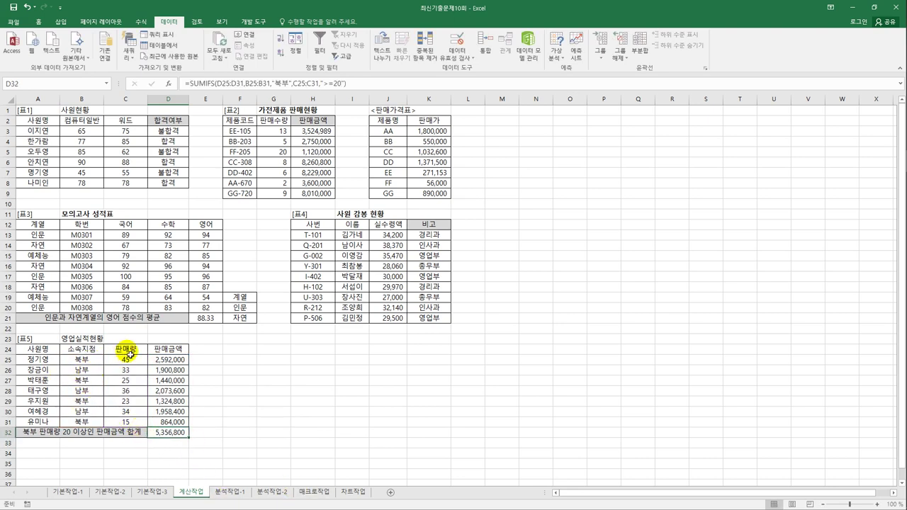
click(174, 360)
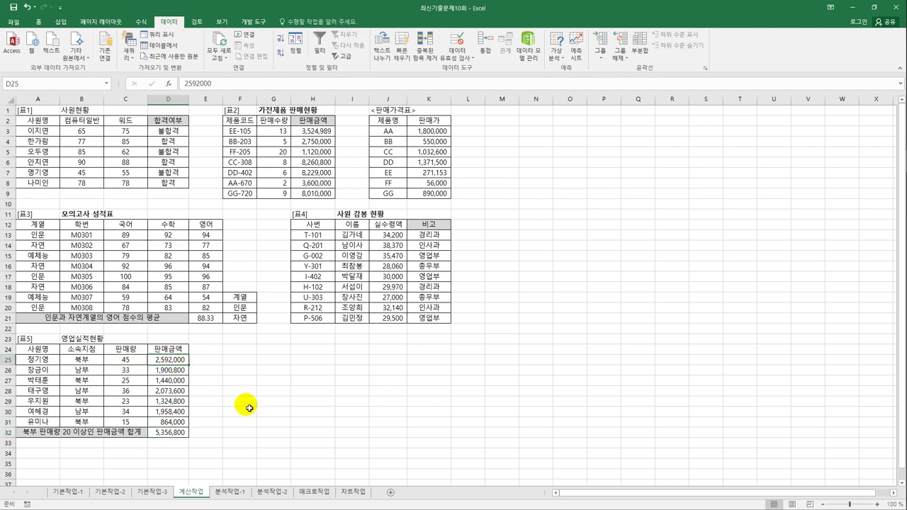
click(169, 432)
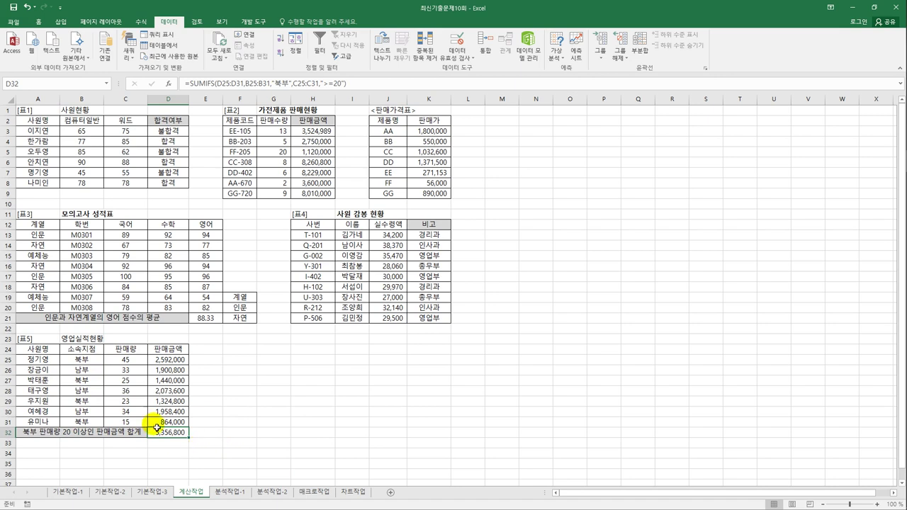
- Append &"원" to the SUMIFS formula in D32
click(369, 86)
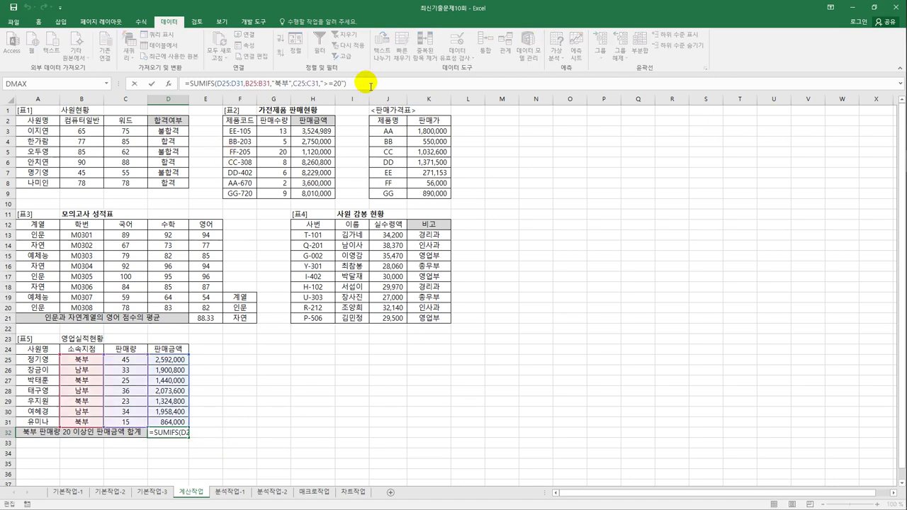
click(370, 85)
text(&"dnj)
text(원)
key(Return)
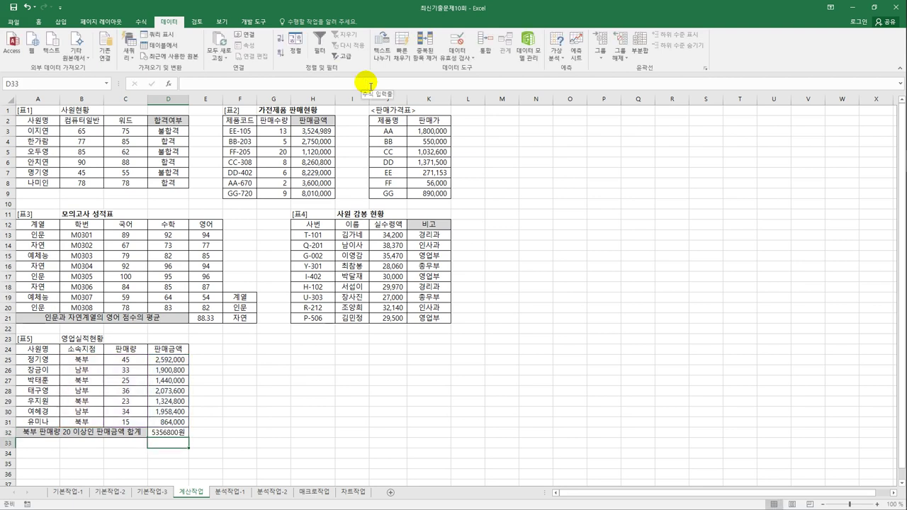
click(177, 431)
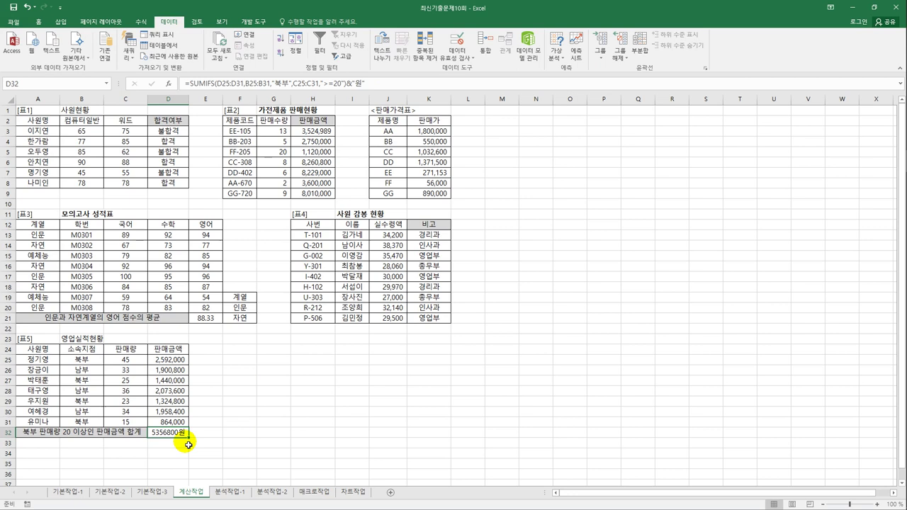
- On the 분석작업-1 sheet, create a pivot table from A3:G17, placed in the existing worksheet at cell A22
click(240, 496)
click(376, 306)
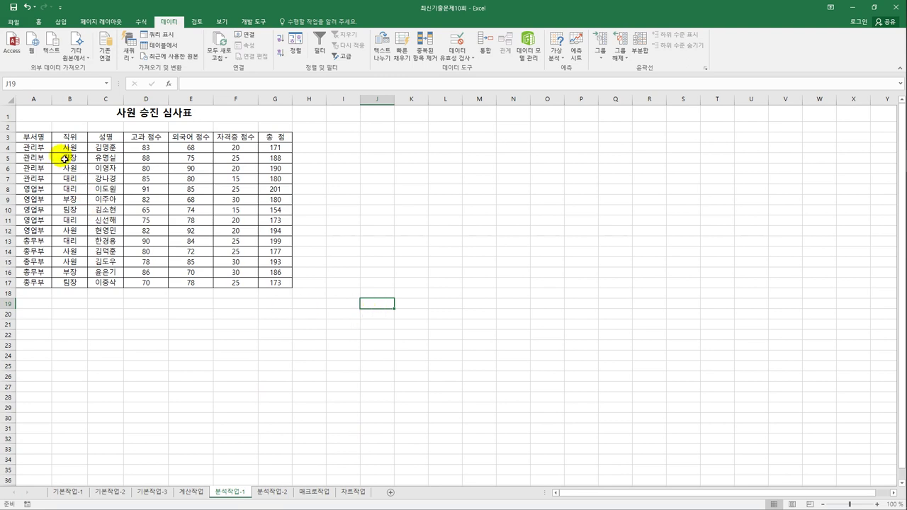
click(36, 138)
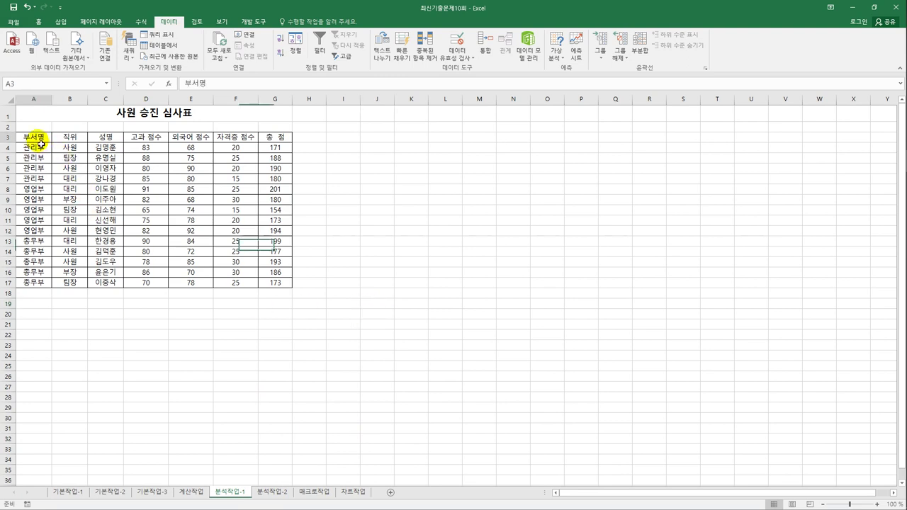
click(59, 23)
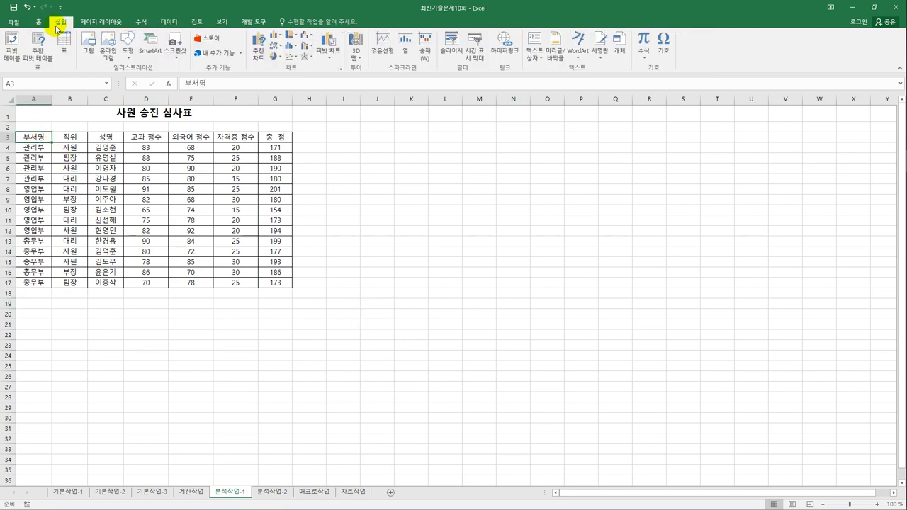
click(11, 41)
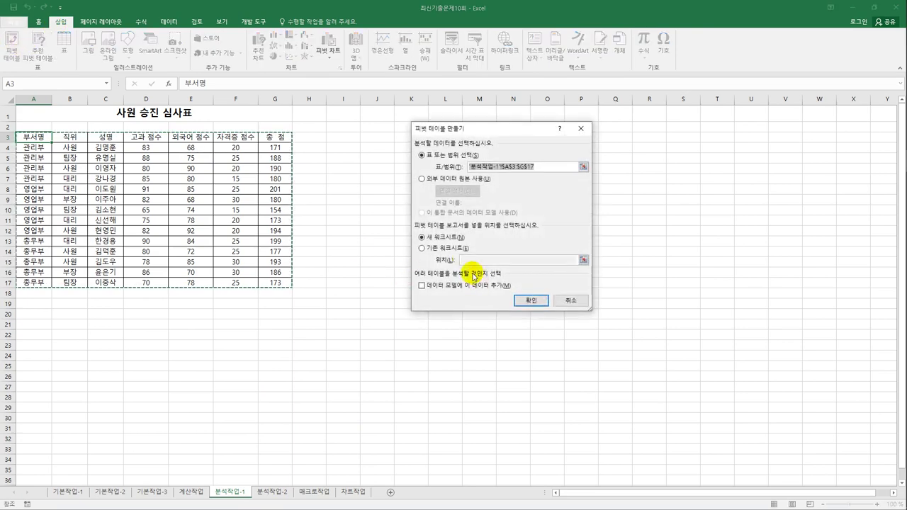
click(452, 248)
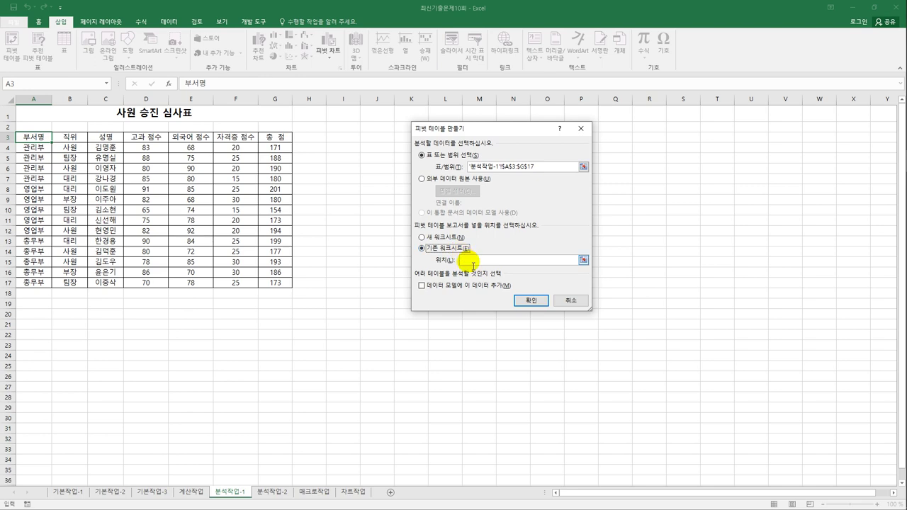
click(472, 261)
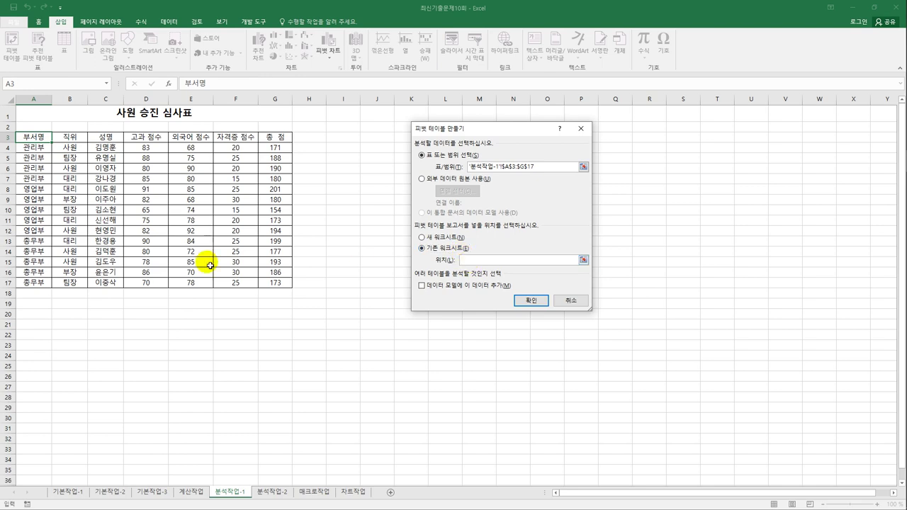
click(37, 338)
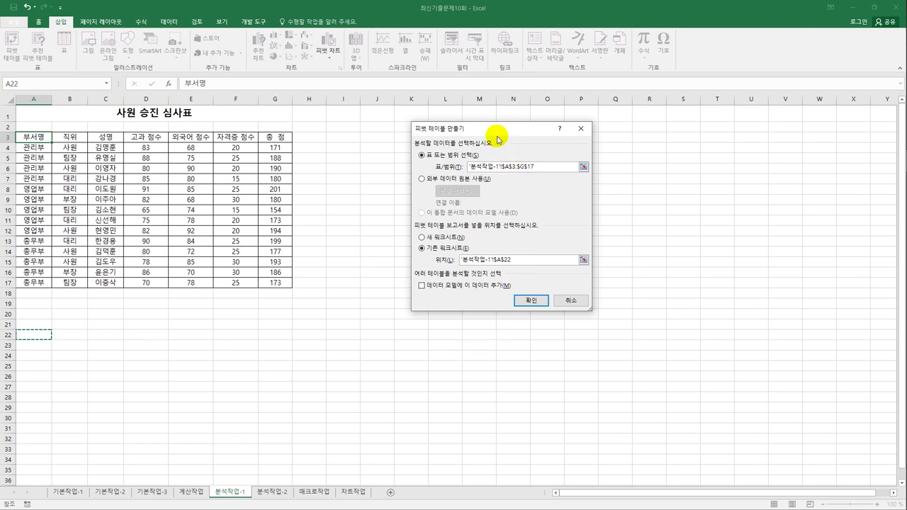
click(537, 303)
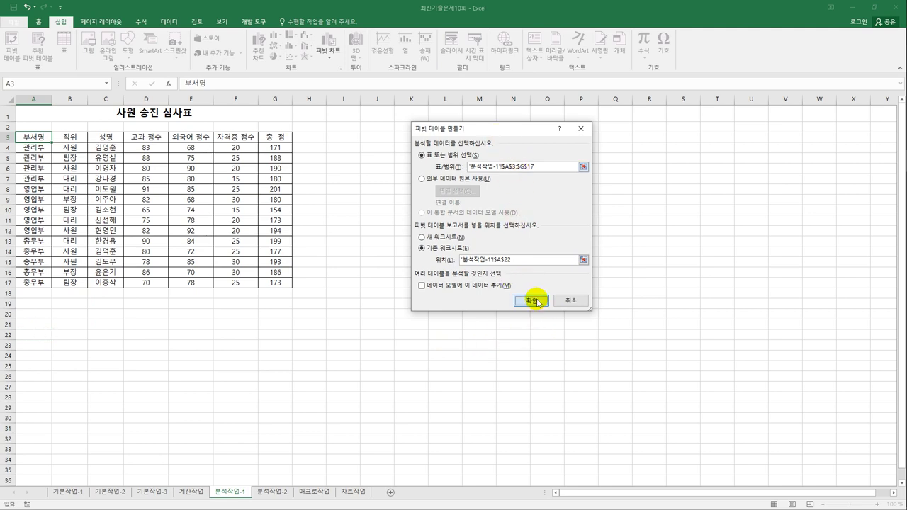
- Lay out the pivot table with 성명 as the filter, 직위 as rows and 부서명 as columns
scroll(530, 316, down, 3)
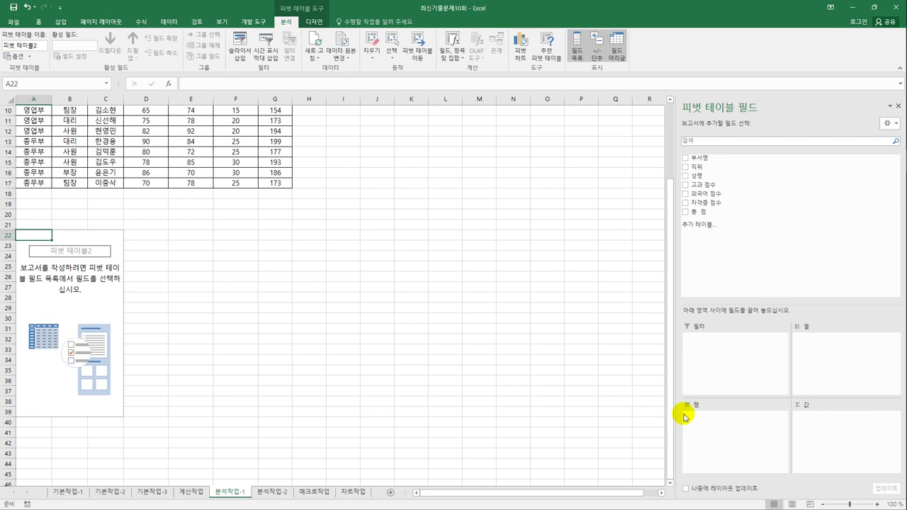
drag(700, 175, 705, 351)
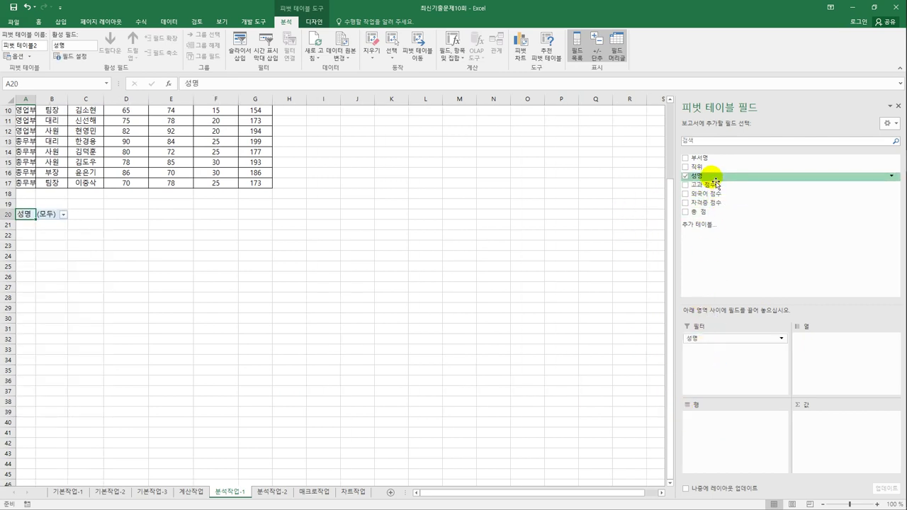
drag(713, 176, 727, 453)
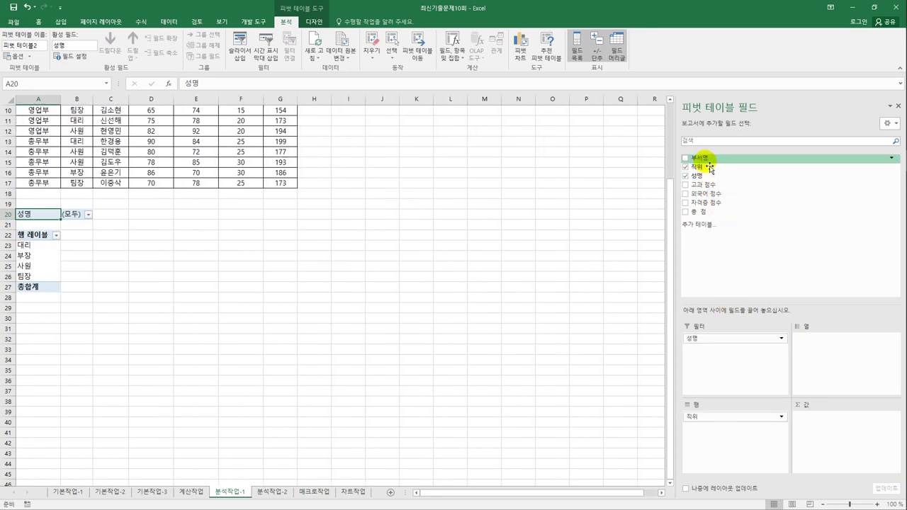
drag(701, 158, 805, 350)
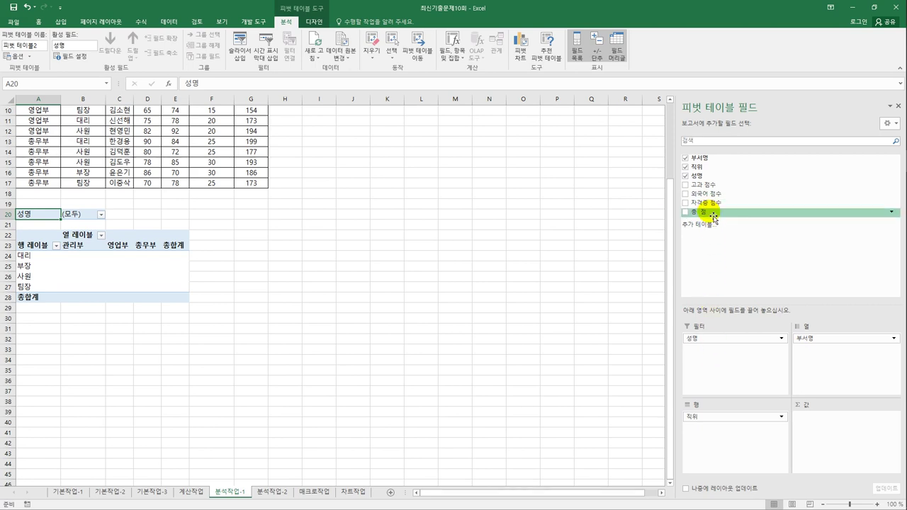
- Add 총 점 and 외국어 점수 as pivot values and move the Σ 값 field to the rows area
drag(711, 213, 810, 432)
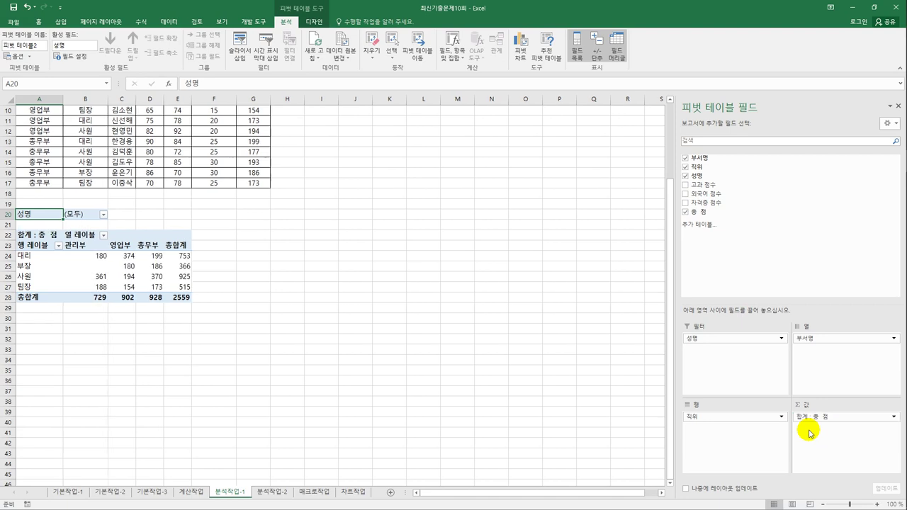
drag(728, 195, 814, 446)
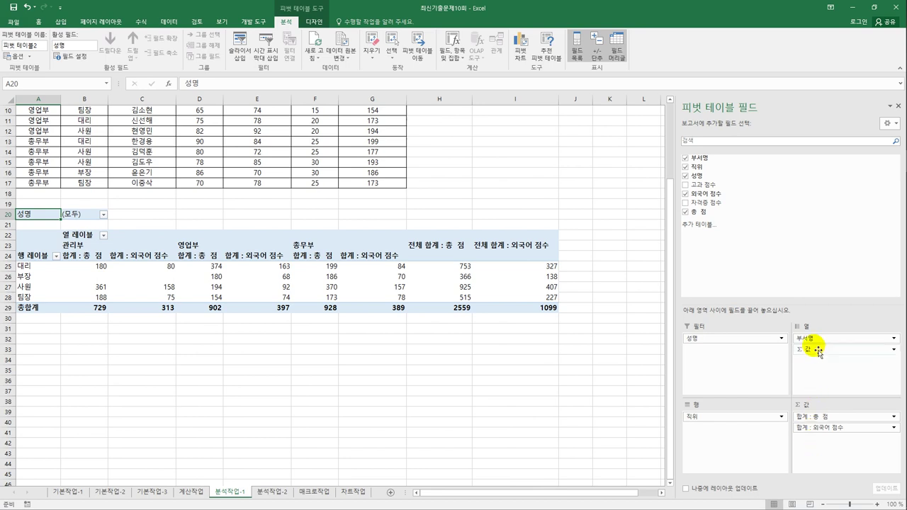
drag(811, 349, 745, 463)
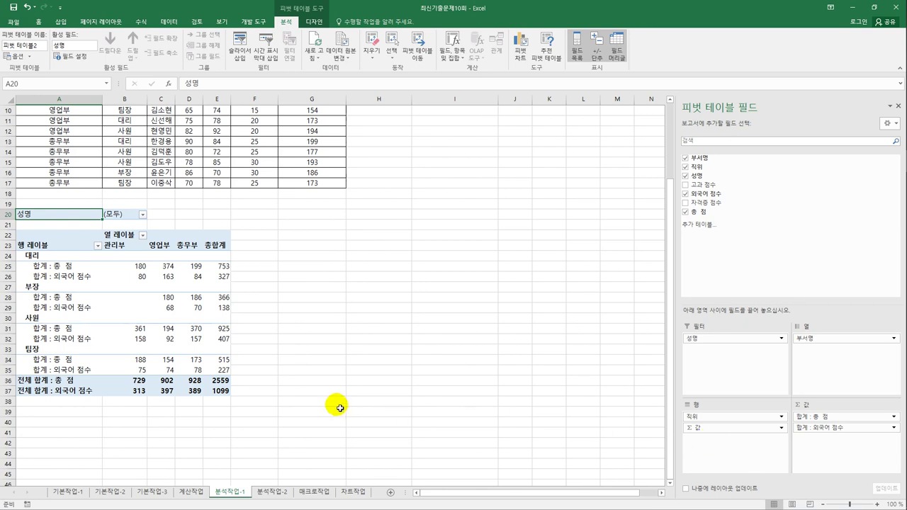
- Summarize the pivot table's 총 점 values by 평균 and its 외국어 점수 values by 최대값
click(67, 268)
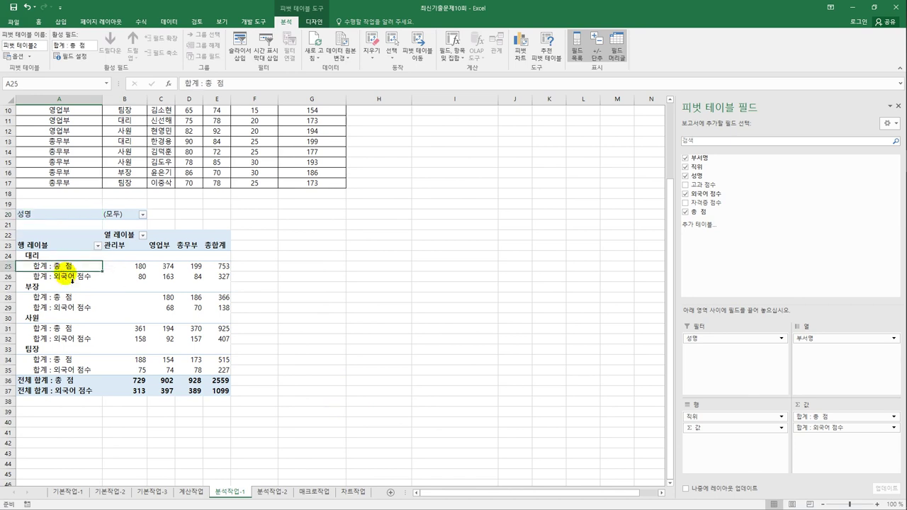
scroll(67, 266, down, 1)
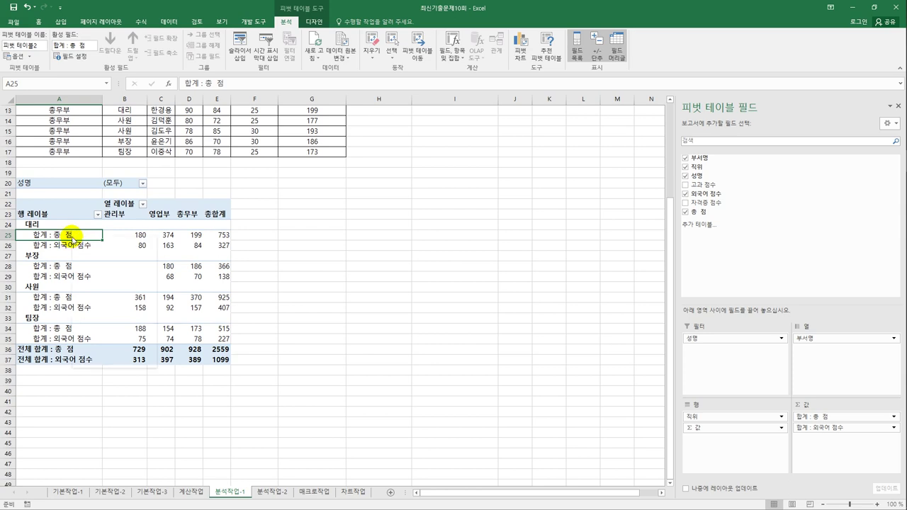
right_click(74, 237)
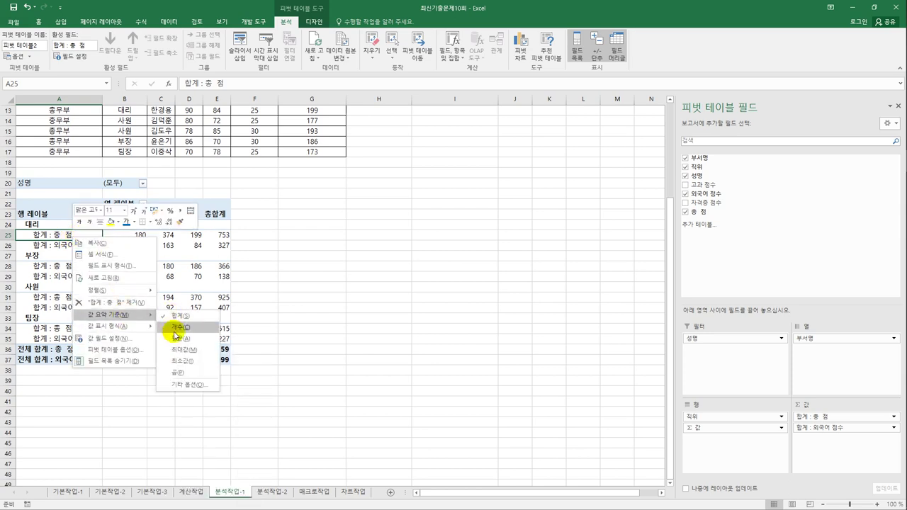
click(179, 343)
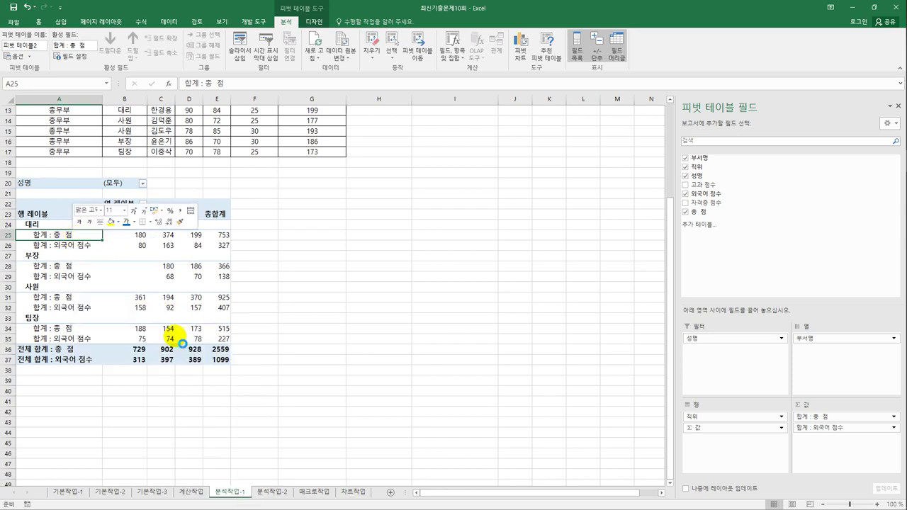
click(80, 248)
right_click(80, 247)
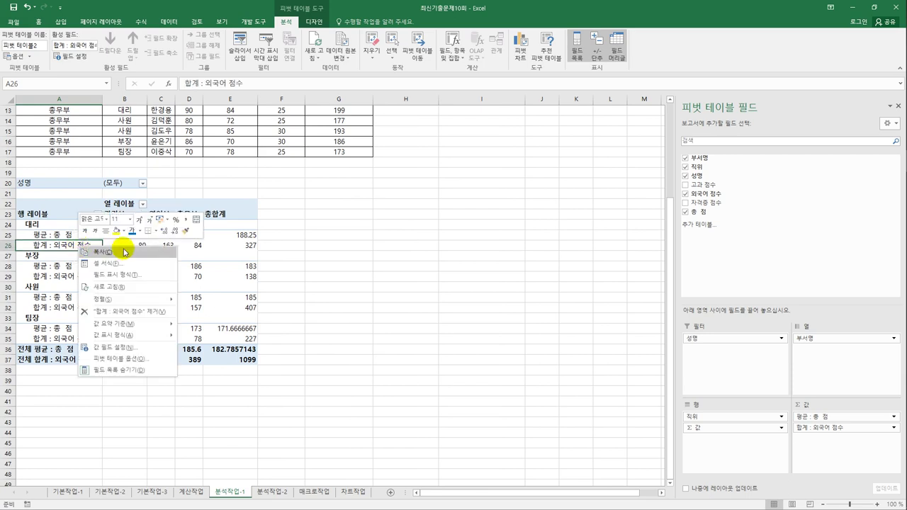
mouse_move(151, 327)
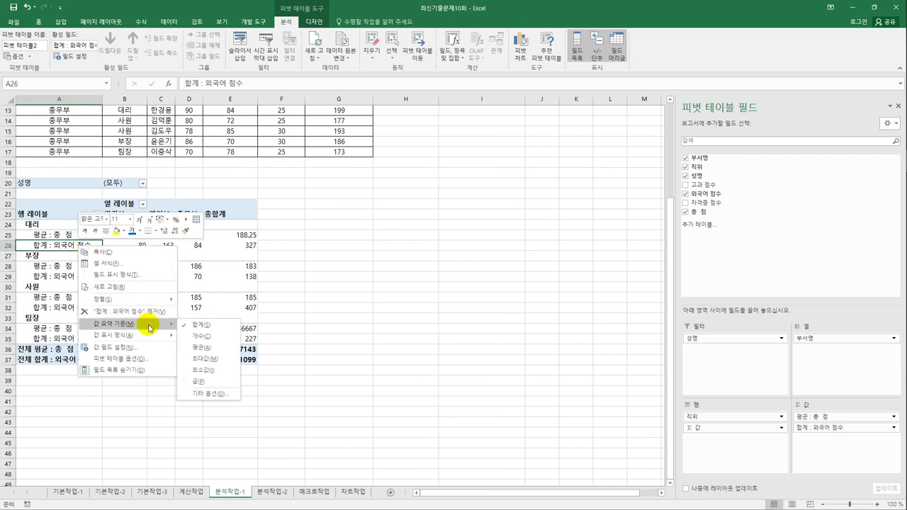
click(214, 360)
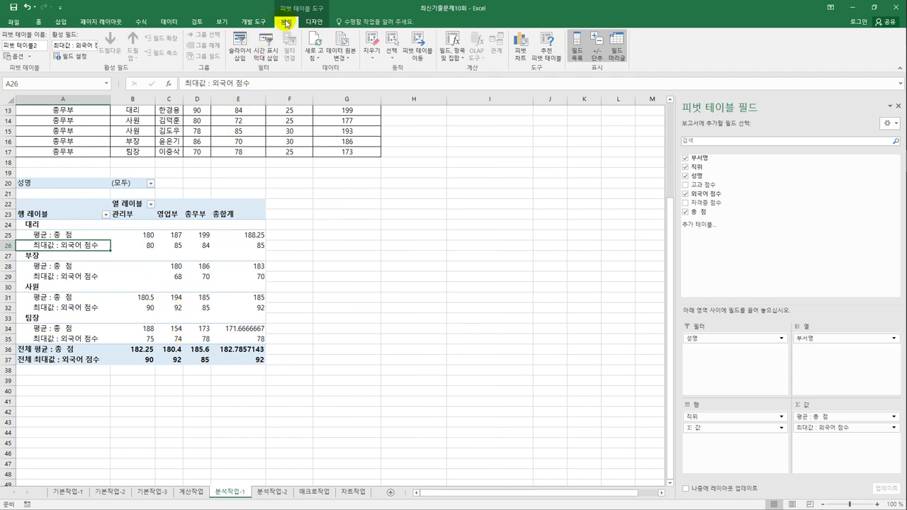
- Turn off the column grand totals (열 총합계 표시) in the pivot table options
click(12, 58)
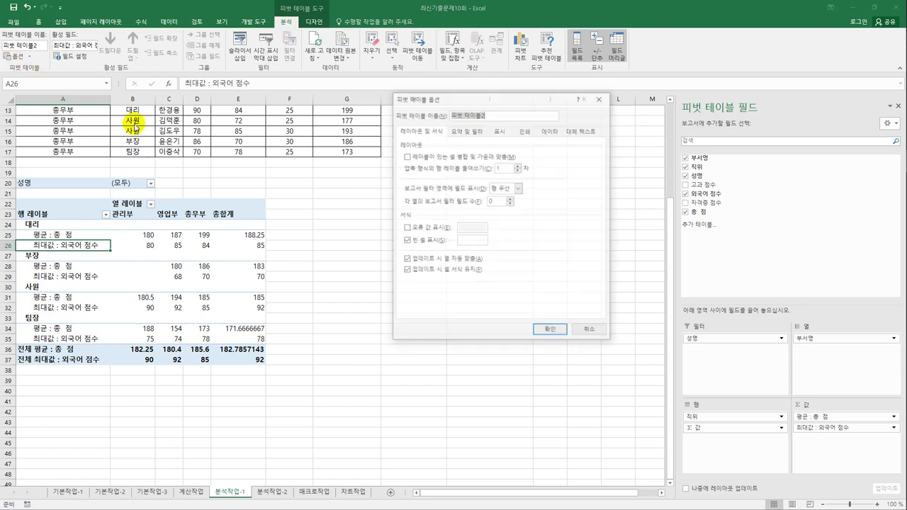
click(454, 131)
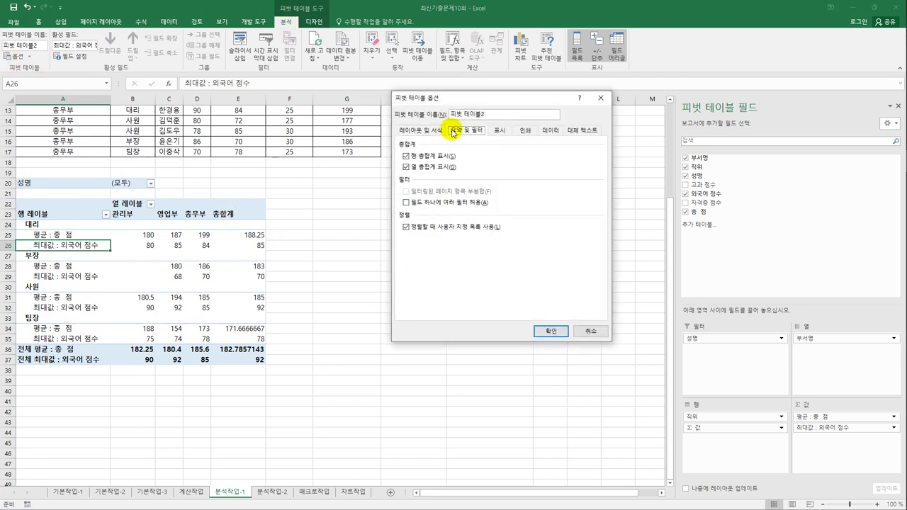
click(430, 169)
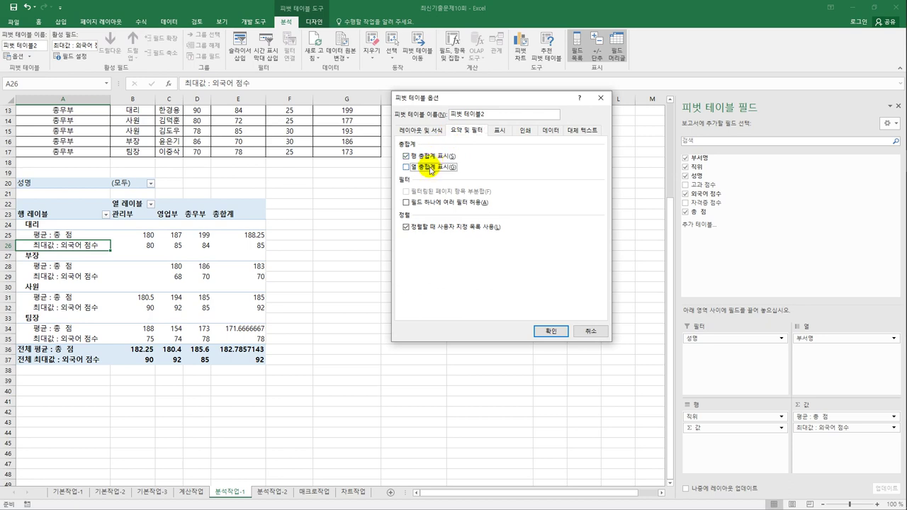
click(550, 331)
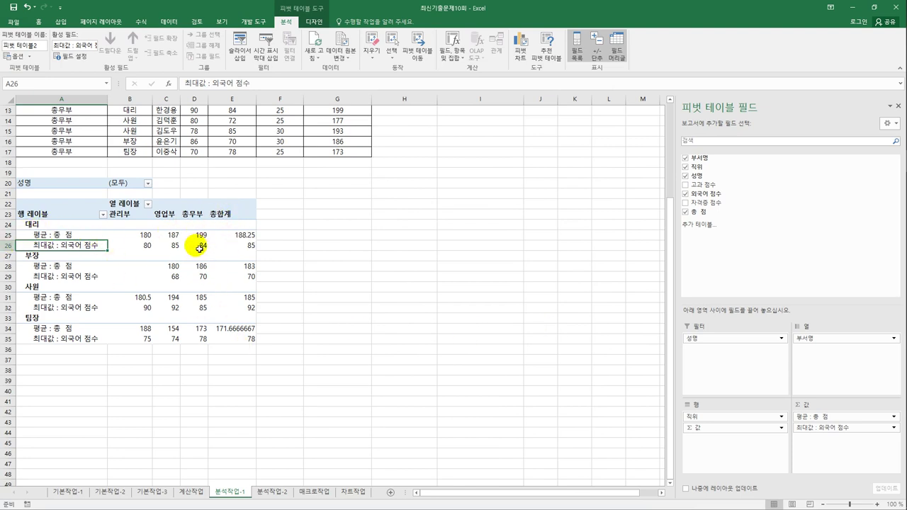
click(307, 344)
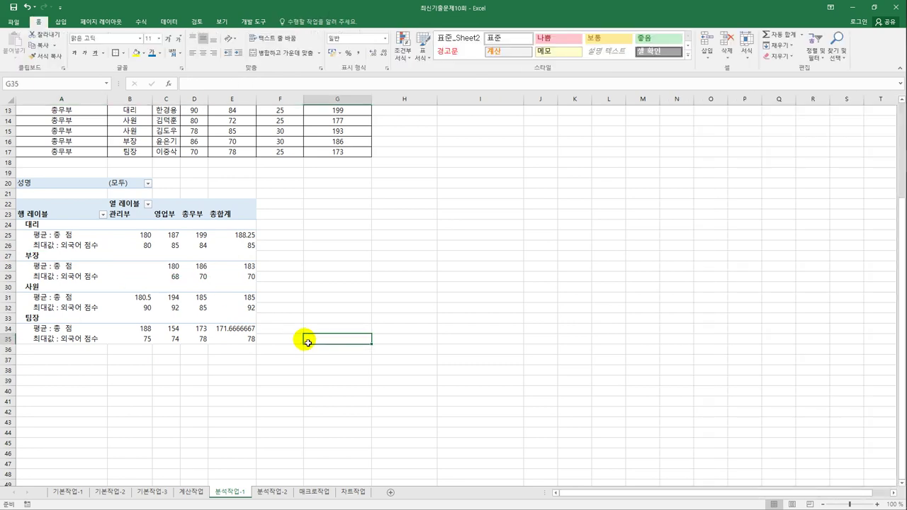
- On the 분석작업-2 sheet, start a data consolidation (통합) for the 집계표 range G3:K7 with 평균 as the function
click(269, 493)
click(332, 375)
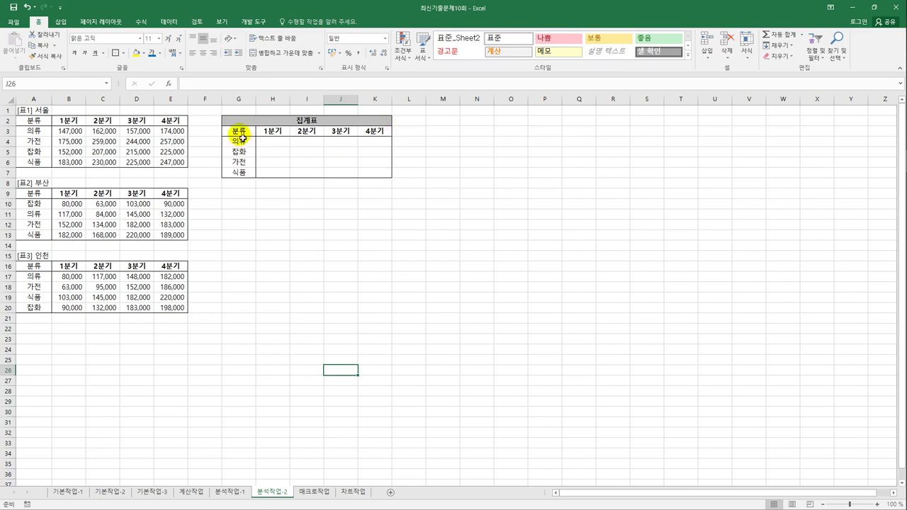
drag(238, 132, 376, 174)
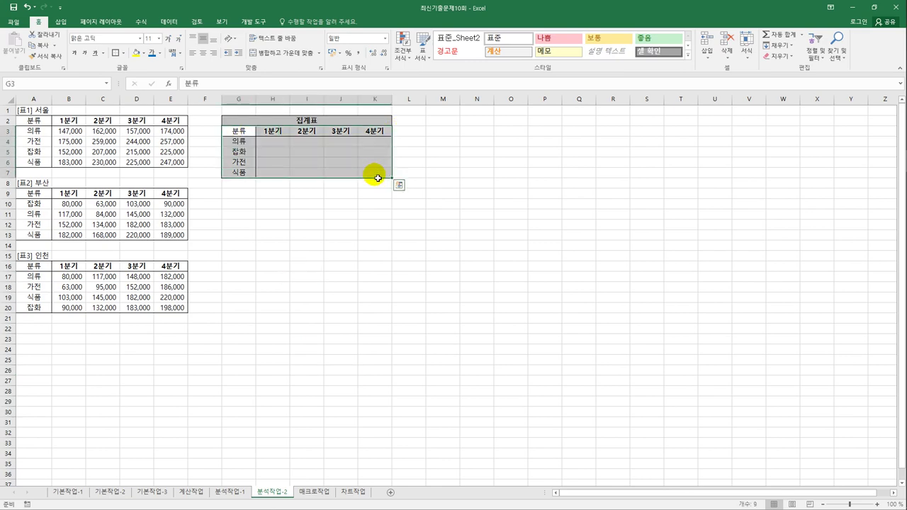
click(172, 22)
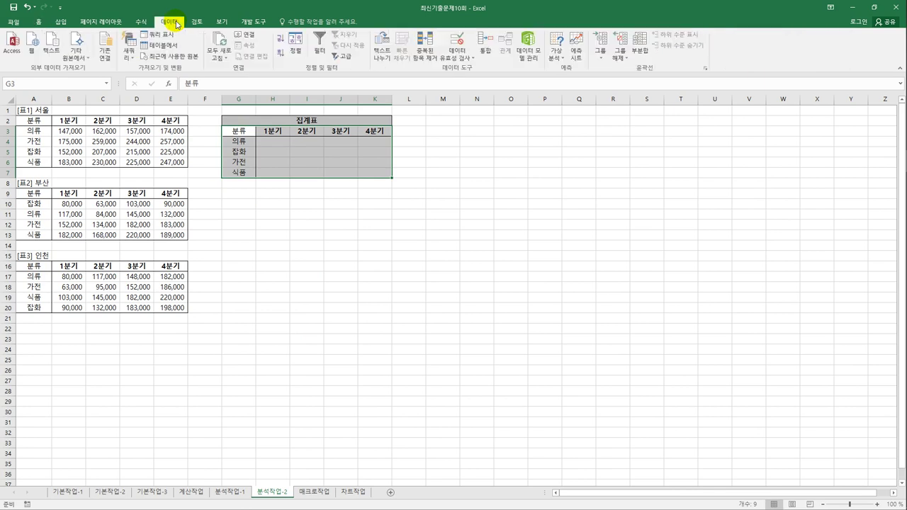
click(483, 52)
click(466, 169)
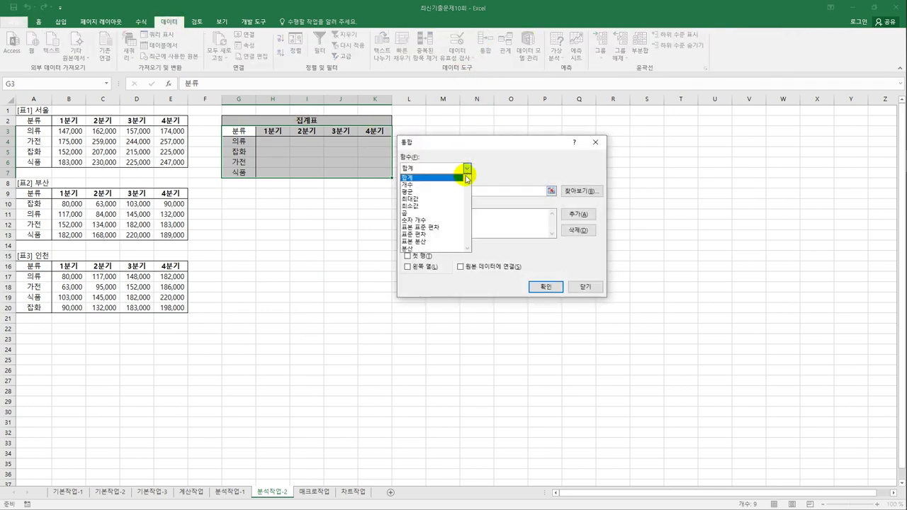
click(456, 191)
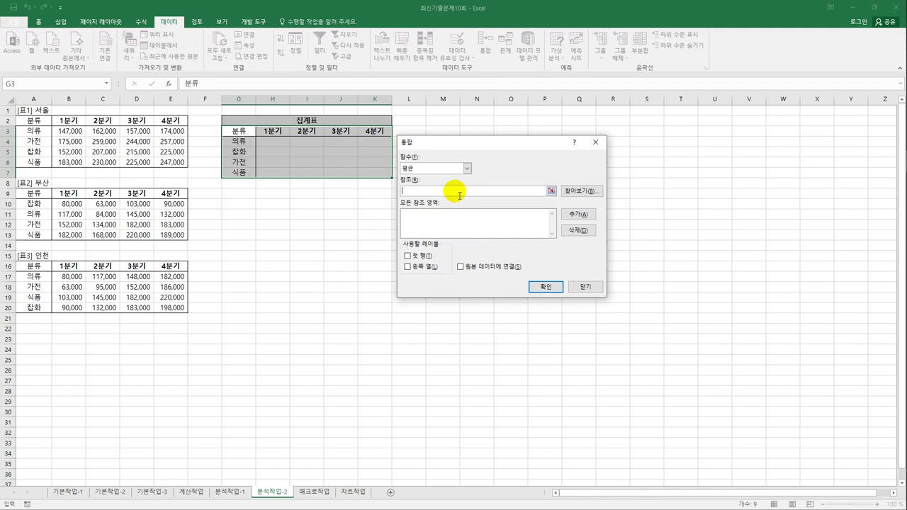
- Add the ranges A2:E6, A9:E13 and A16:E20 of the three regional tables as consolidation references
drag(33, 120, 179, 169)
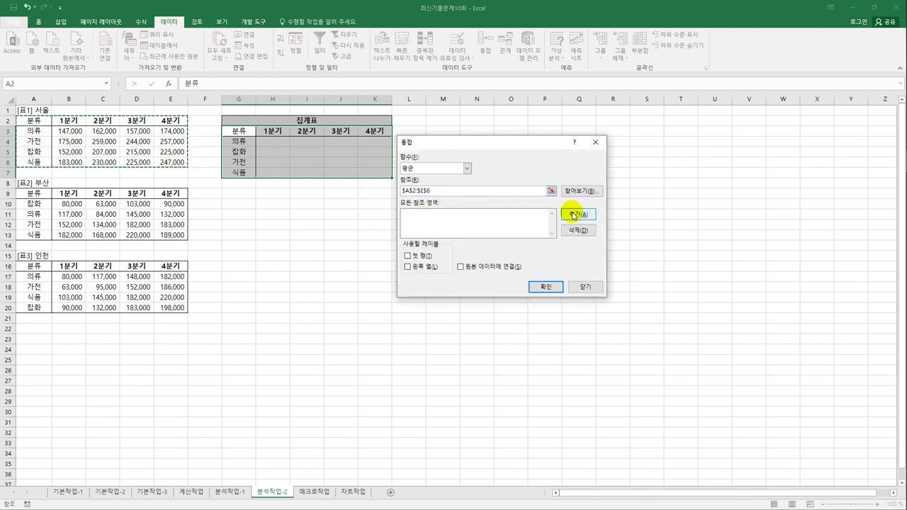
click(578, 213)
drag(33, 193, 190, 238)
click(576, 214)
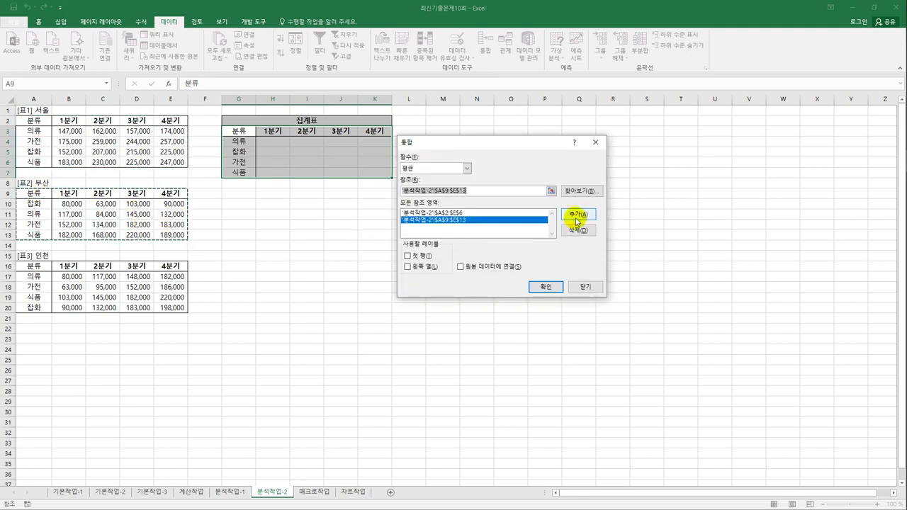
drag(46, 269, 187, 312)
click(576, 214)
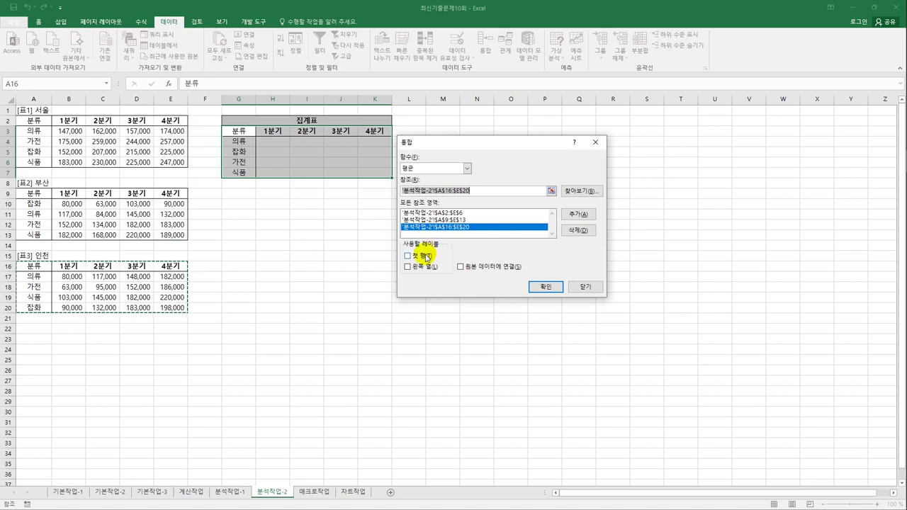
- Use both the first row (첫 행) and left column (왼쪽 열) as labels and run the consolidation
click(425, 258)
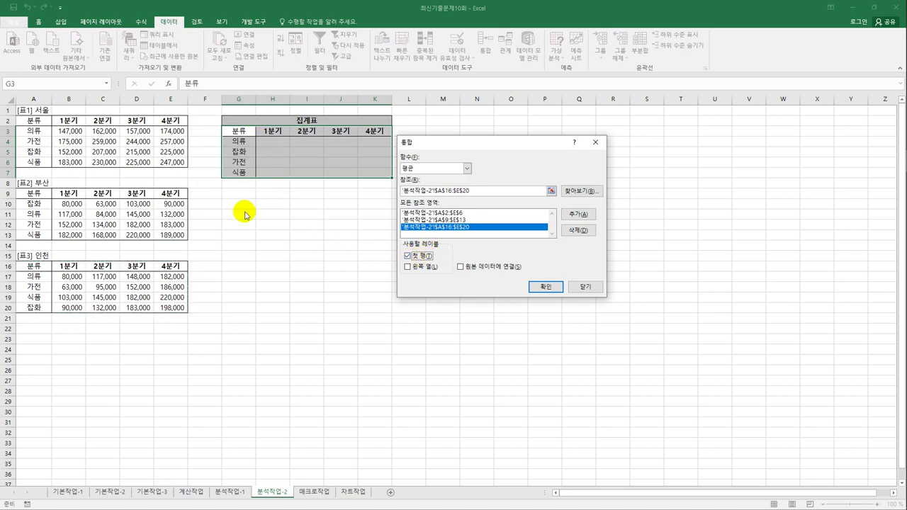
click(419, 268)
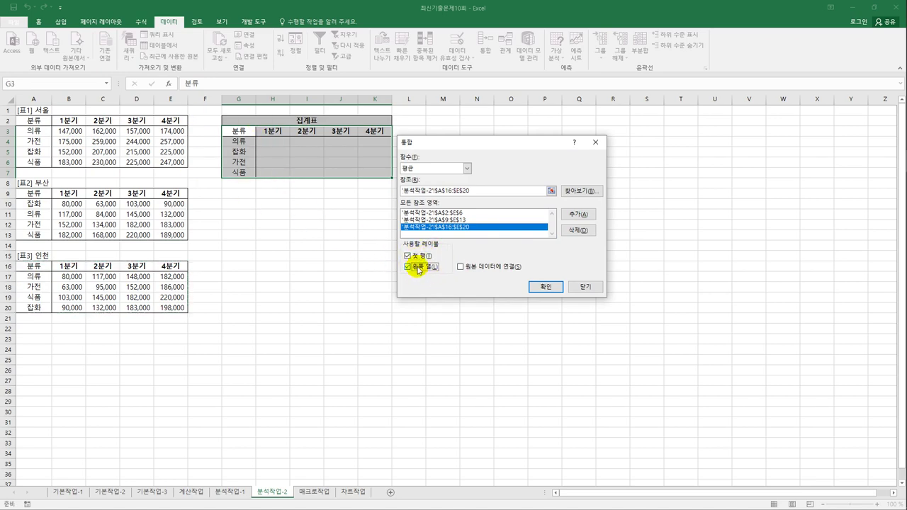
click(536, 287)
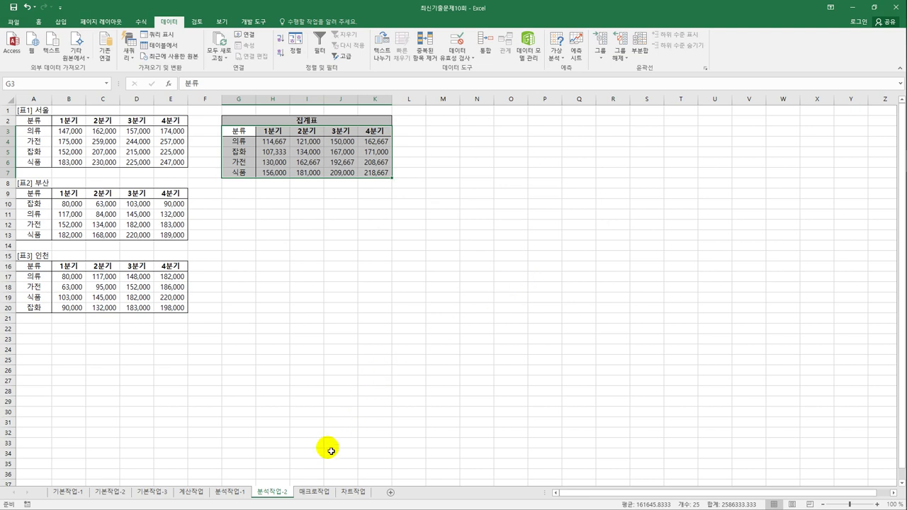
- On the 매크로작업 sheet, draw a form control button covering cells G3:H4
click(309, 500)
click(398, 352)
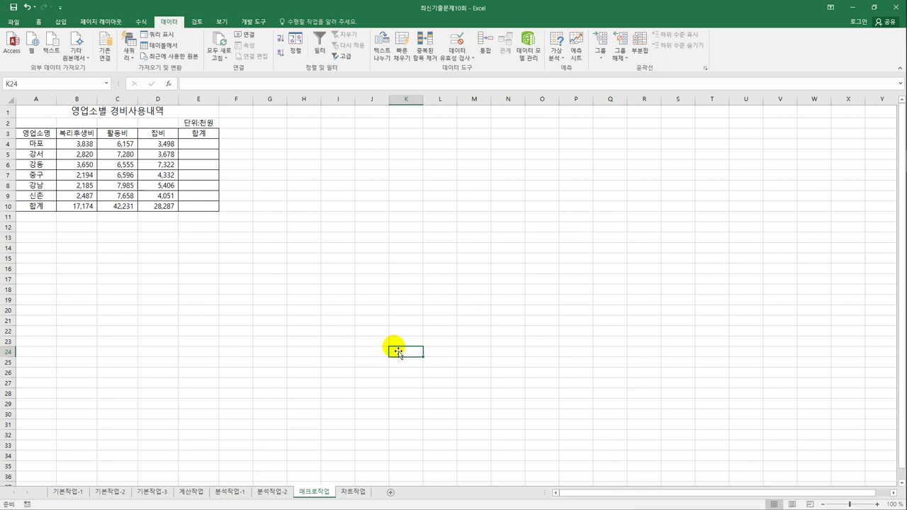
click(256, 22)
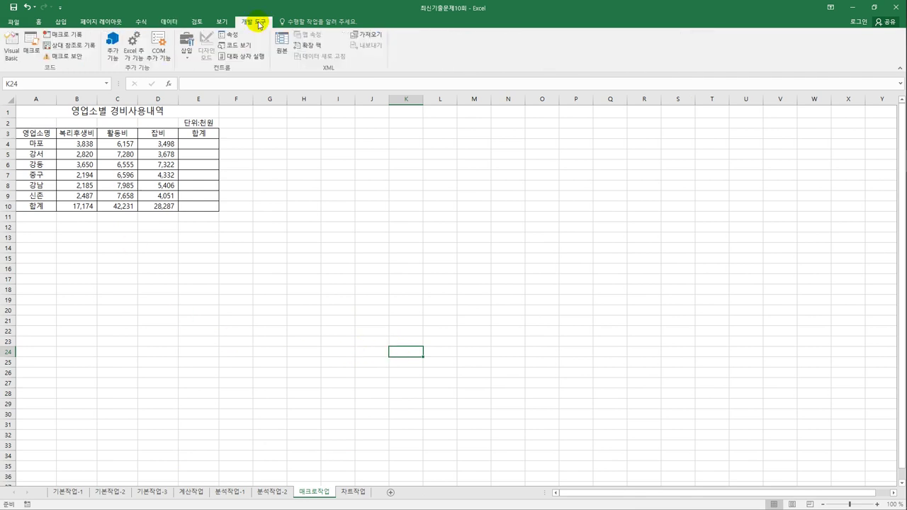
click(186, 60)
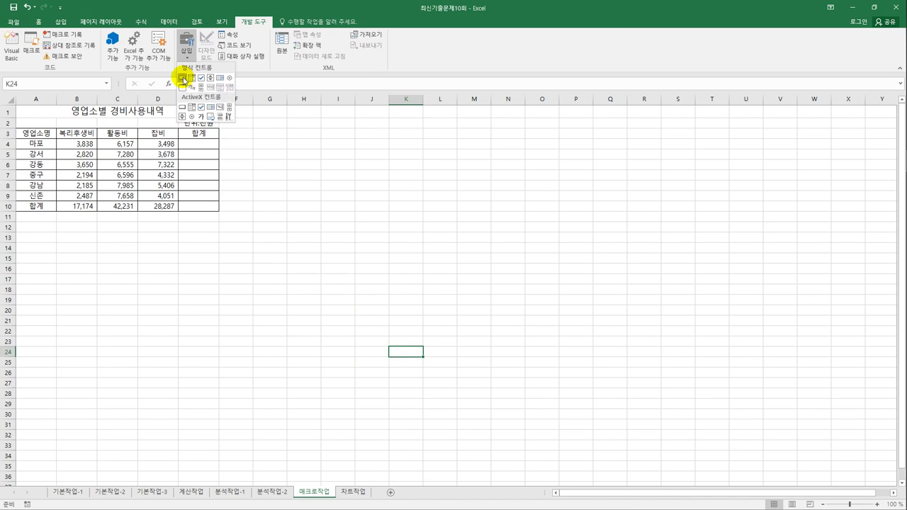
click(183, 78)
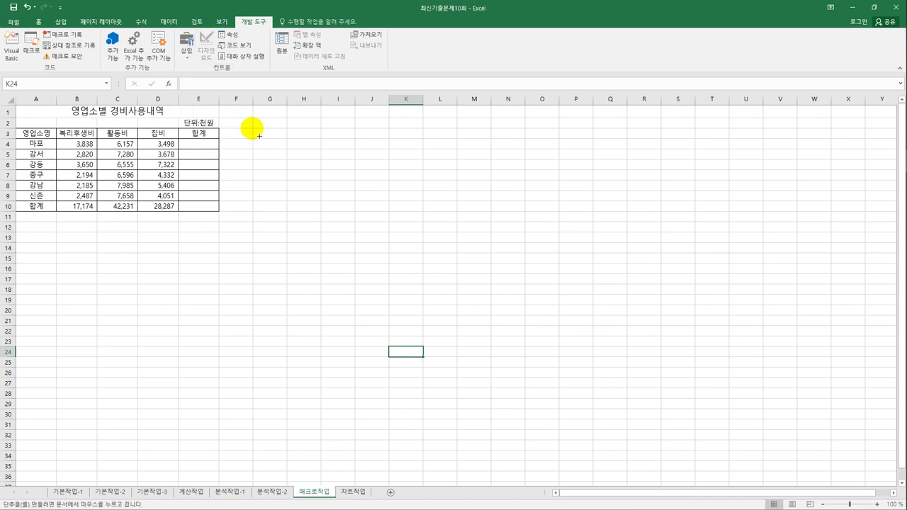
drag(259, 136, 325, 153)
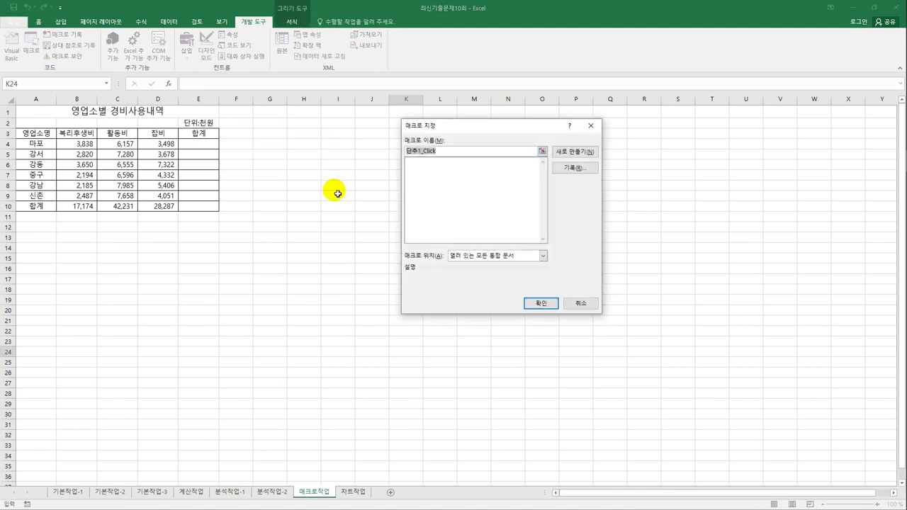
- Start recording a macro named 합계 for the new button, stored in the current workbook (현재 통합 문서)
drag(492, 135, 443, 163)
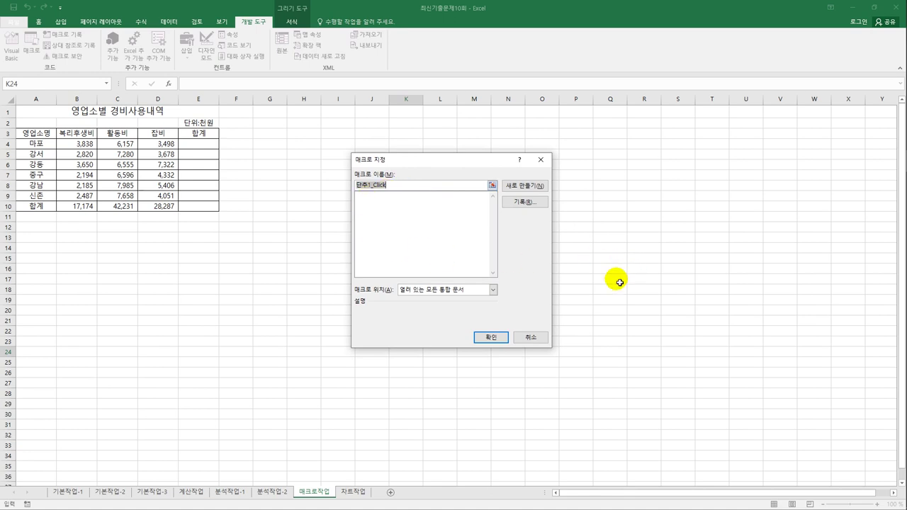
text(합계)
click(518, 203)
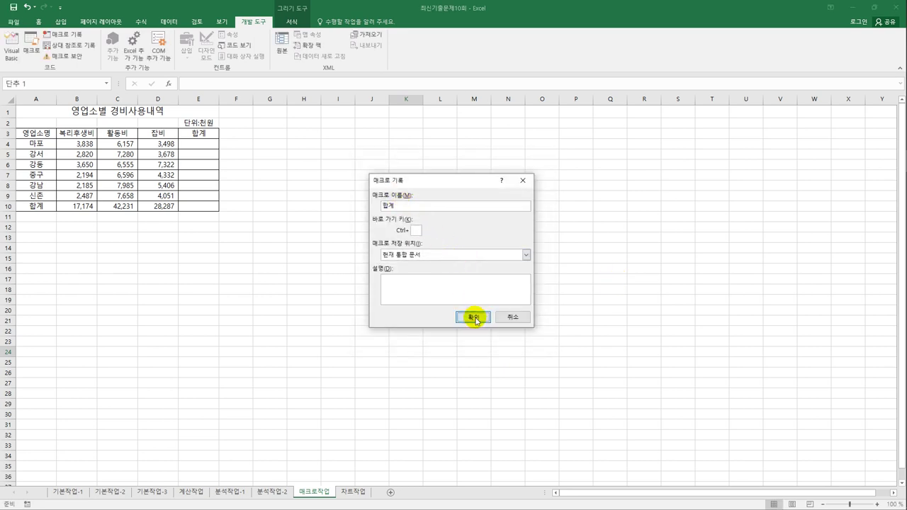
click(474, 317)
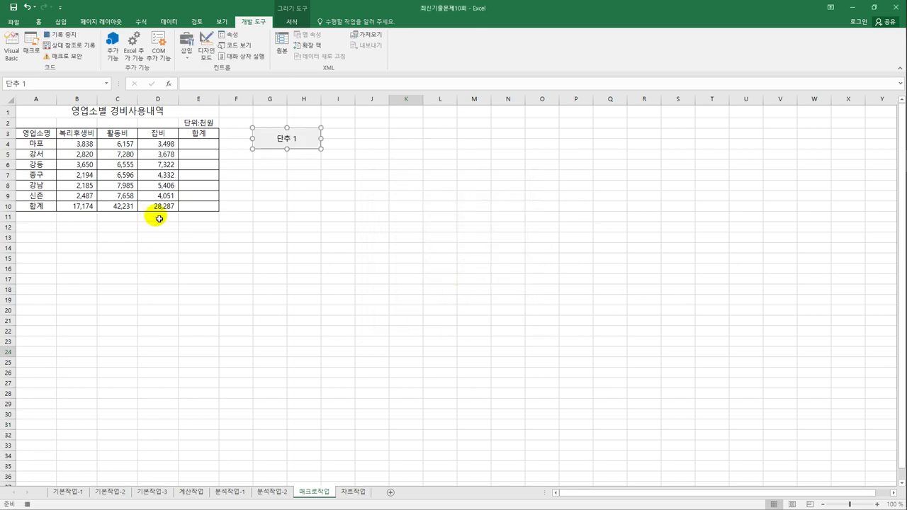
- Record AutoSum (자동 합계) on B4:E10 to fill the 합계 column, and stop the macro recording
drag(79, 144, 191, 212)
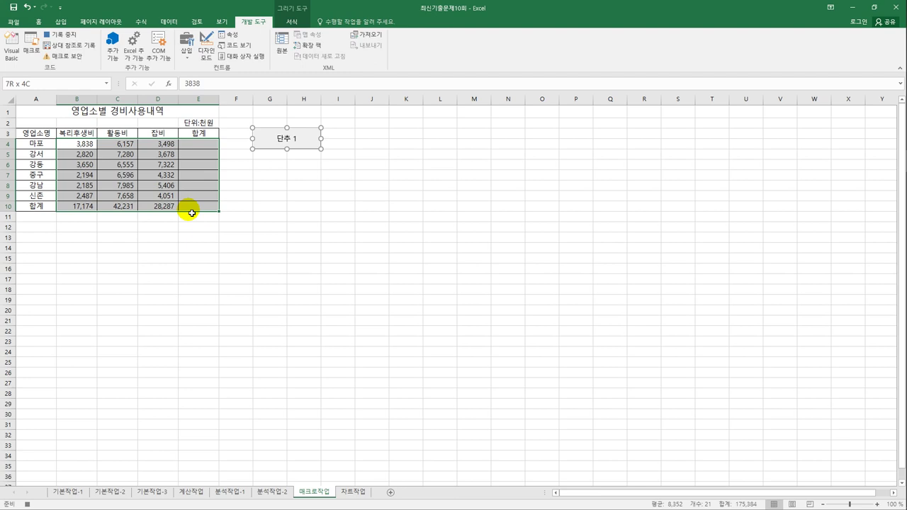
drag(191, 213, 178, 208)
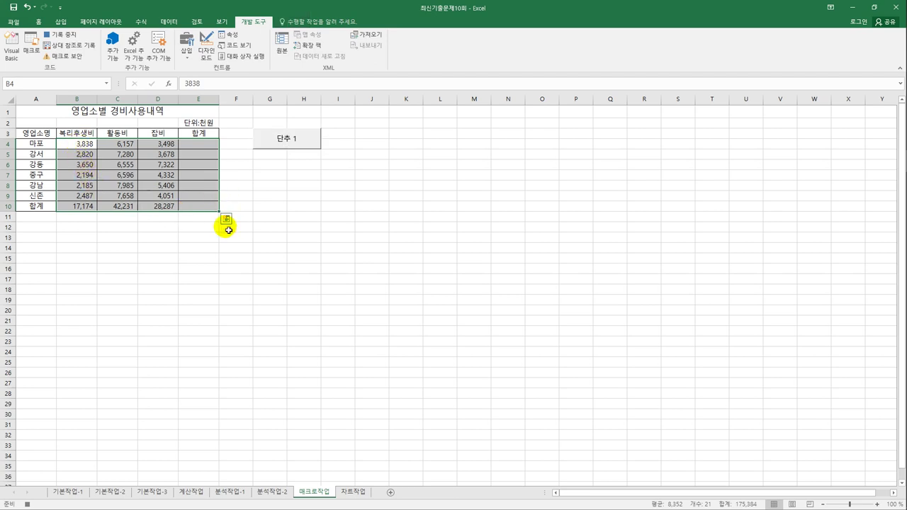
click(139, 21)
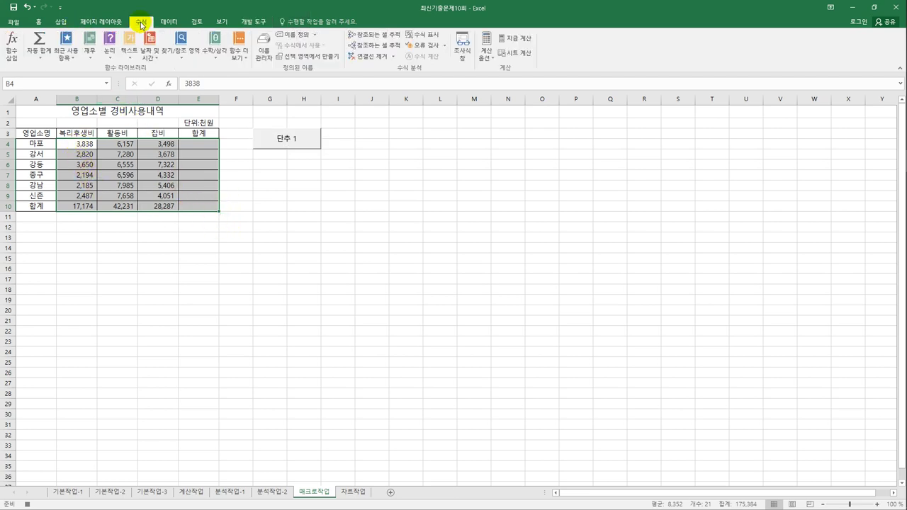
click(39, 41)
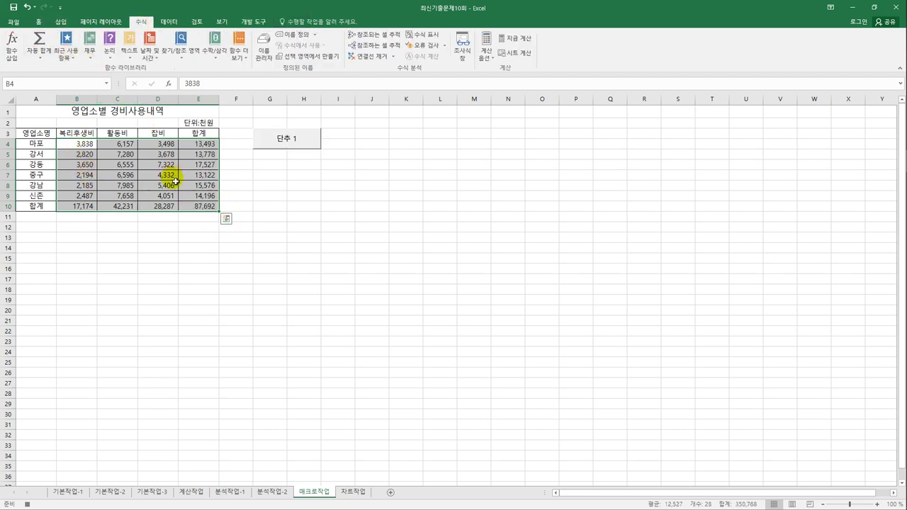
click(202, 210)
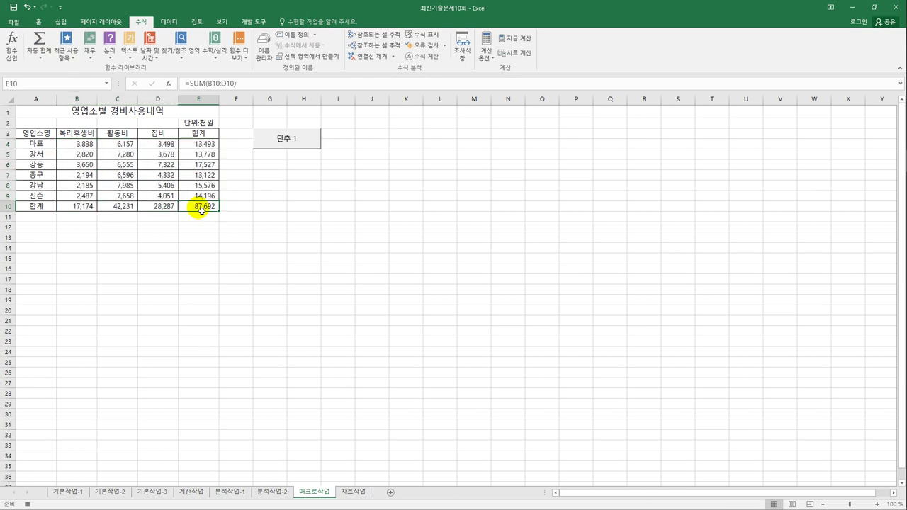
click(253, 22)
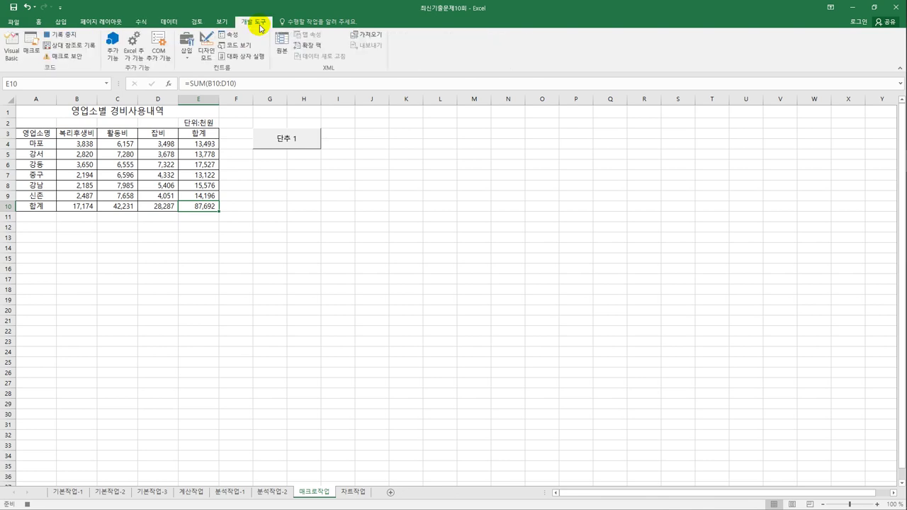
click(62, 34)
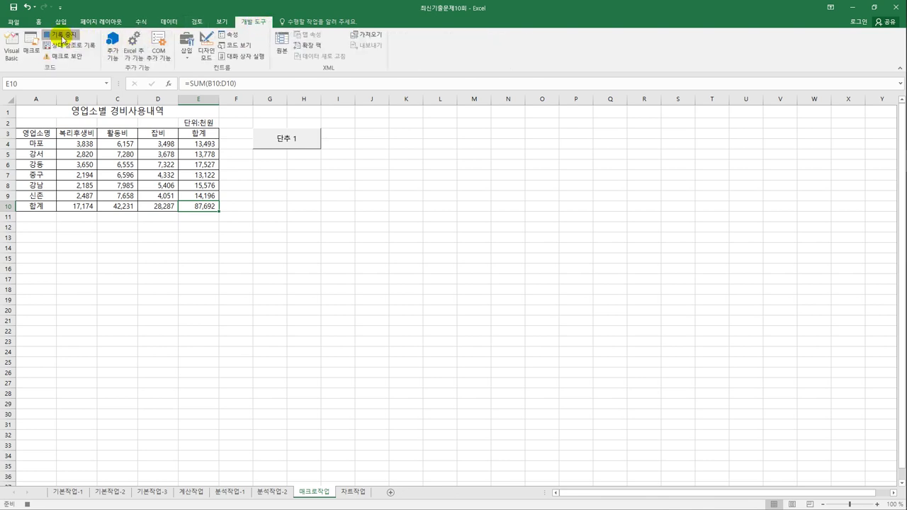
click(338, 248)
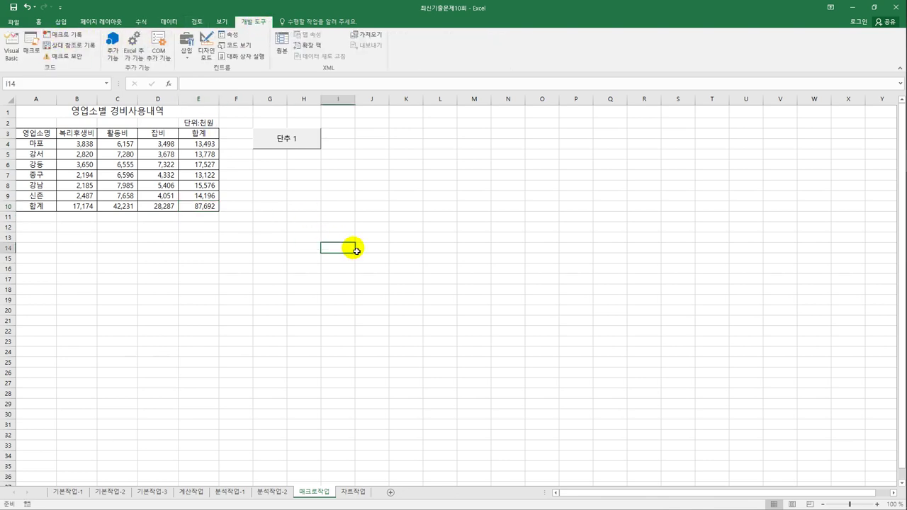
- Change the form button's label text to 합계
right_click(291, 145)
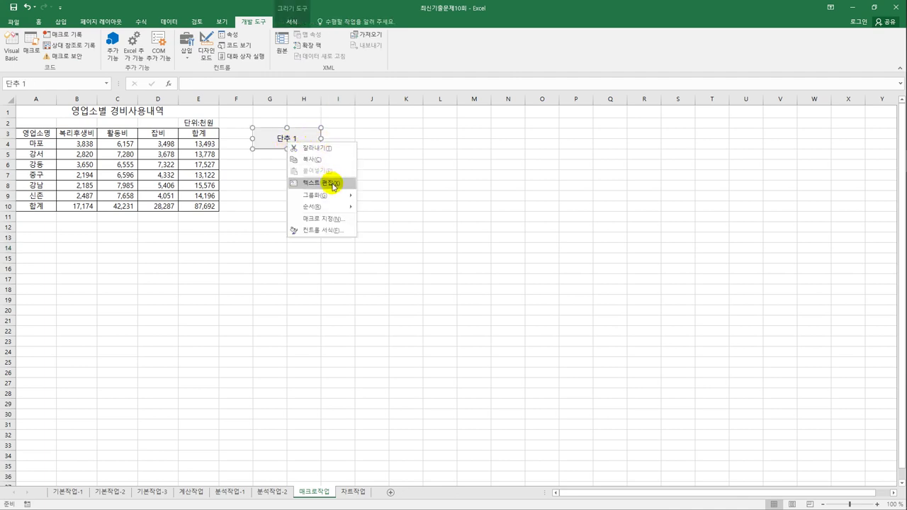
click(332, 184)
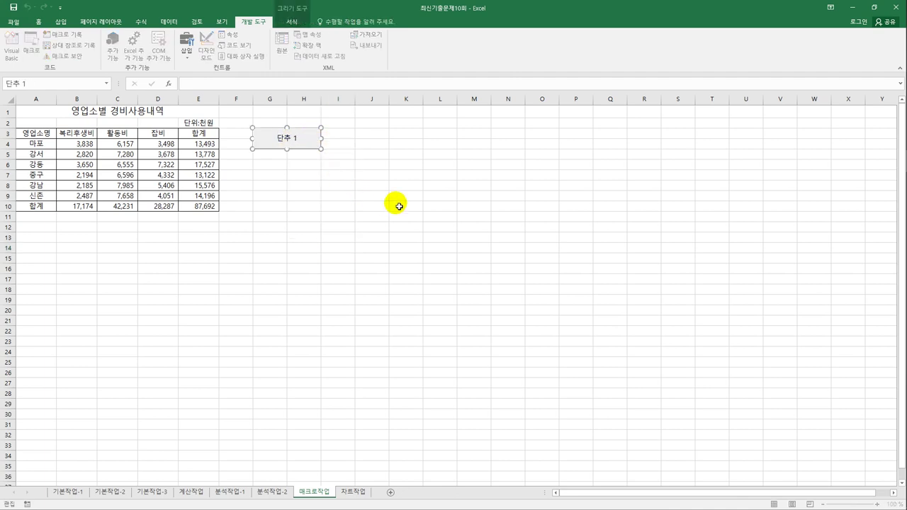
key(ctrl+a)
text(합ㄱ)
click(400, 206)
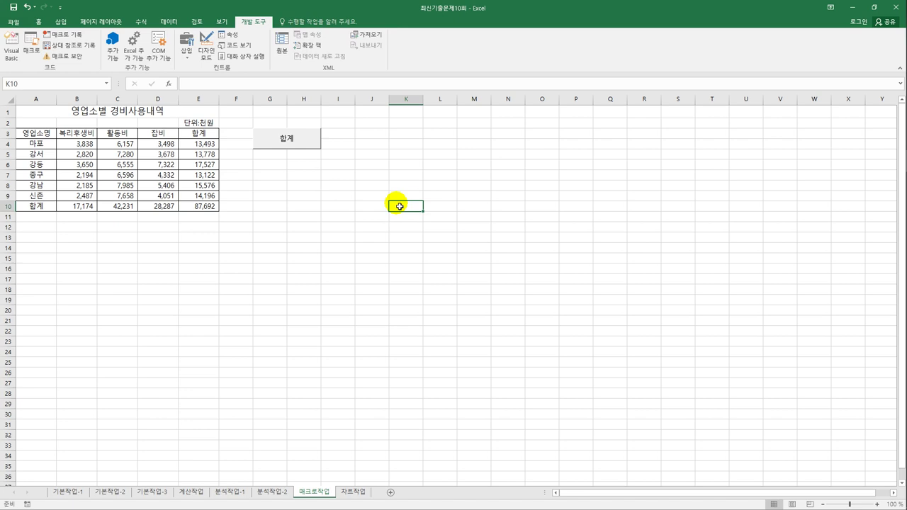
- Draw a rounded rectangle over cells G6:H7, about 1.16 cm high and 3.81 cm wide
click(60, 21)
click(126, 50)
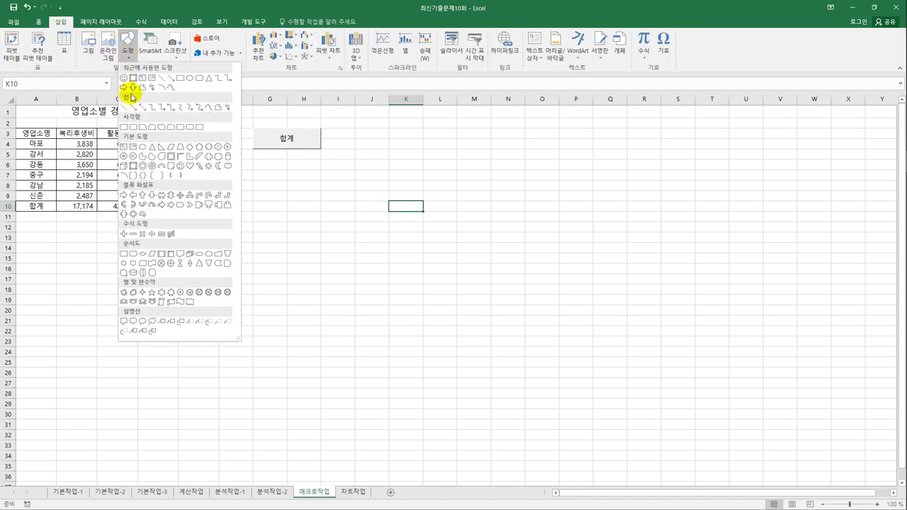
click(133, 126)
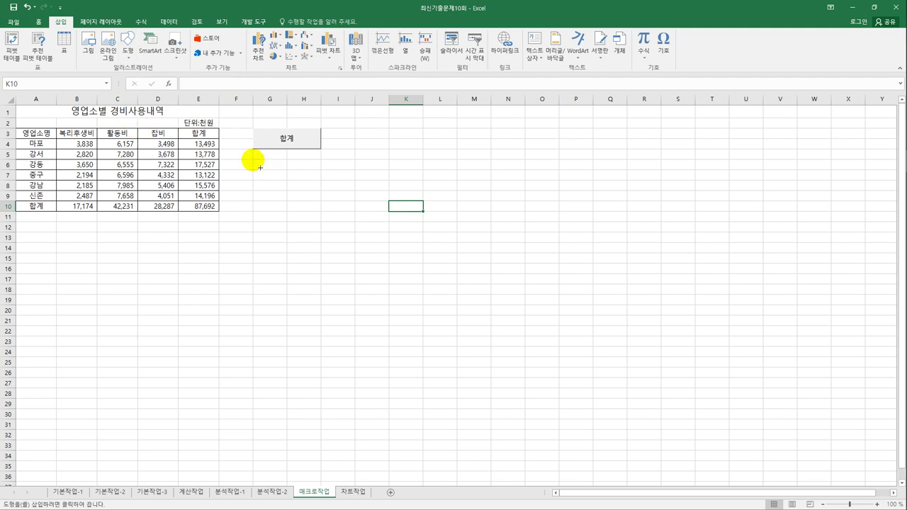
drag(260, 167, 312, 186)
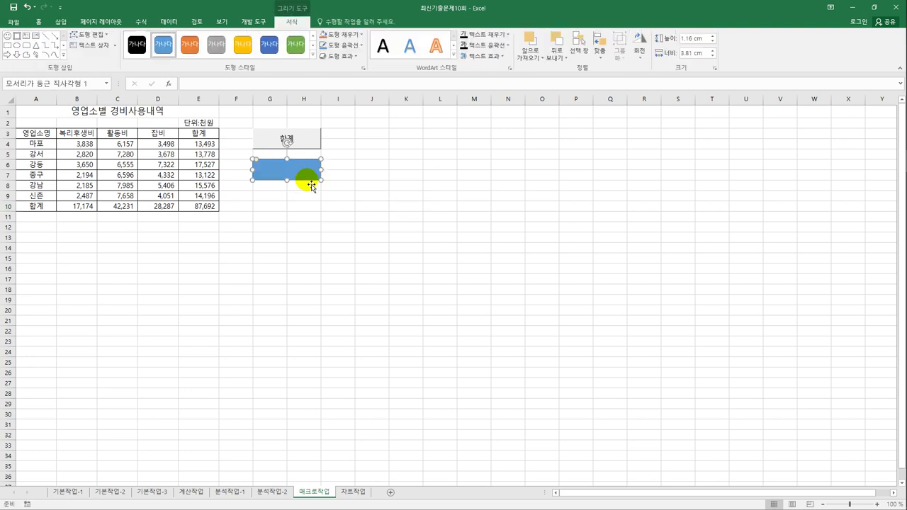
- Assign a new macro named 통화 to the rounded rectangle and start recording it in the current workbook
right_click(303, 169)
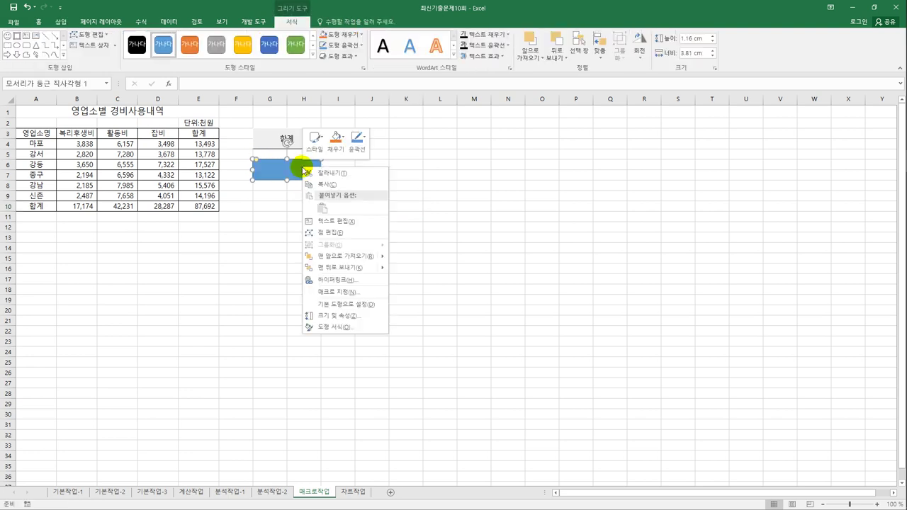
click(362, 292)
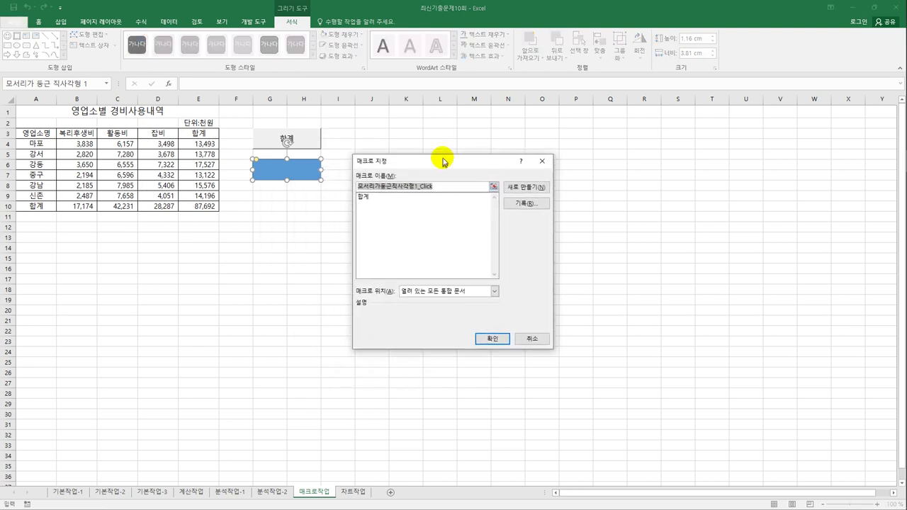
drag(442, 161, 443, 156)
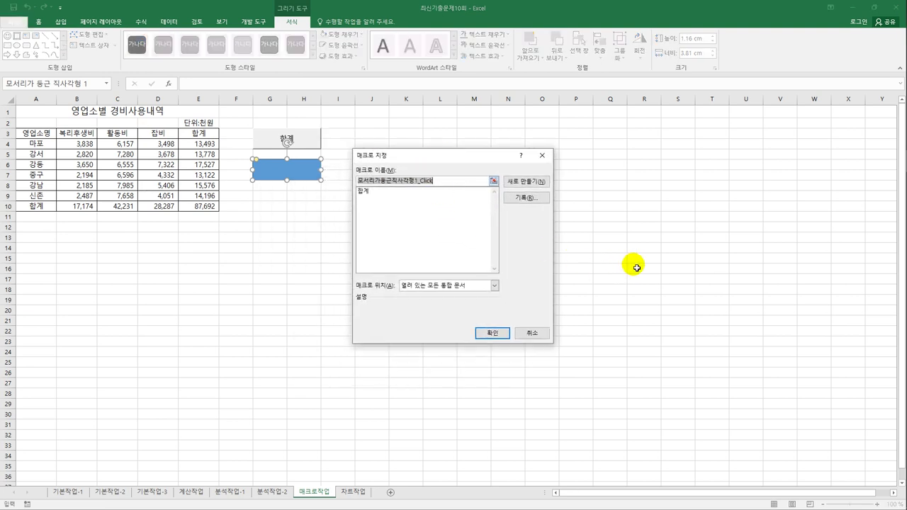
text(ㅎ)
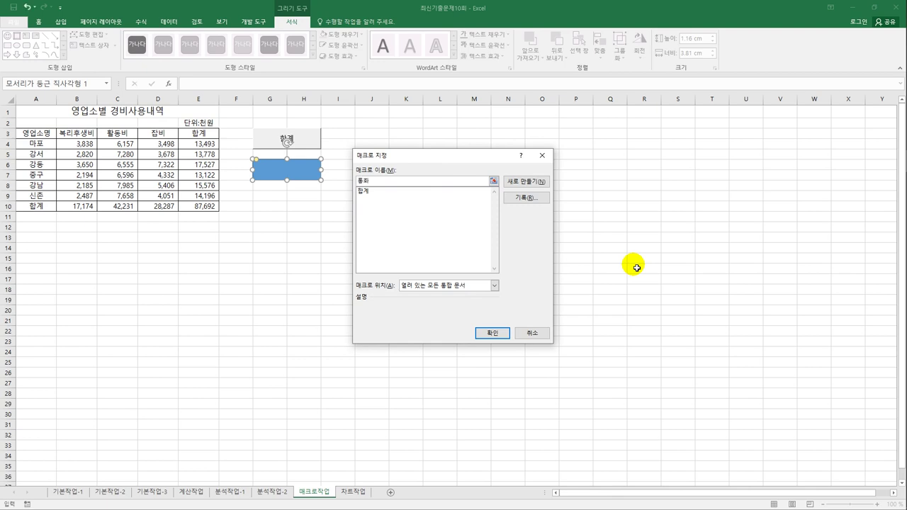
click(526, 197)
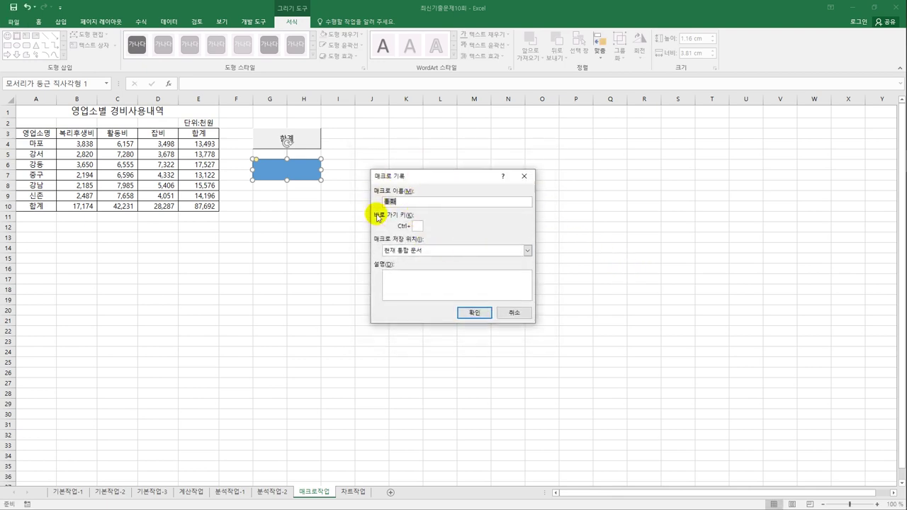
click(475, 313)
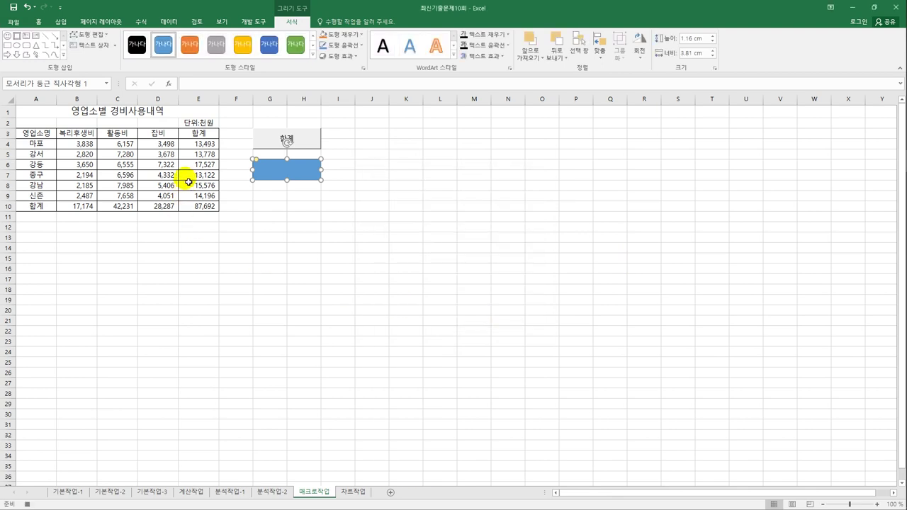
- Record applying the 통화 number format to E4:E10 and B10:D10, and stop the macro recording
drag(198, 145, 205, 209)
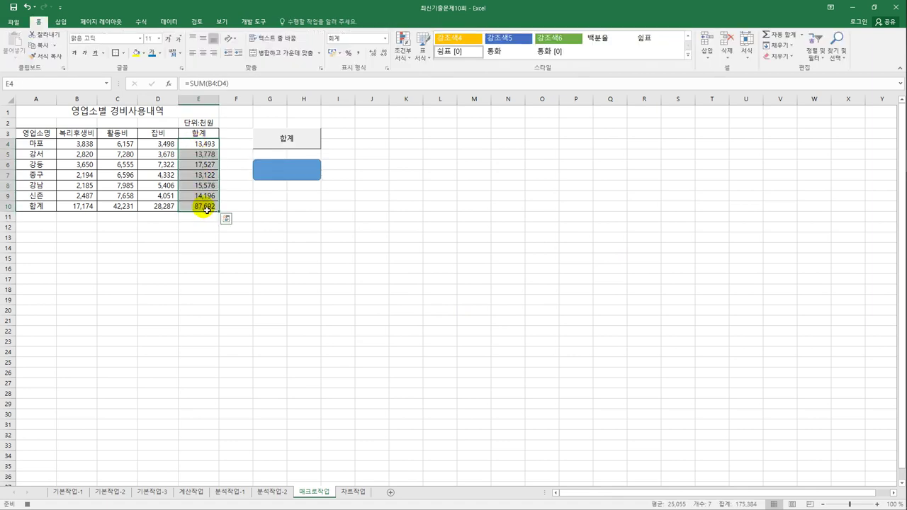
drag(85, 209, 175, 210)
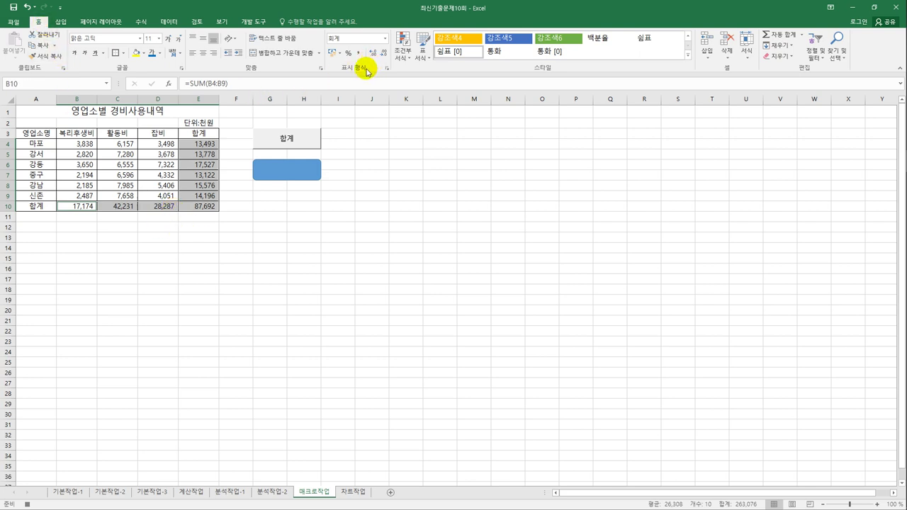
click(385, 39)
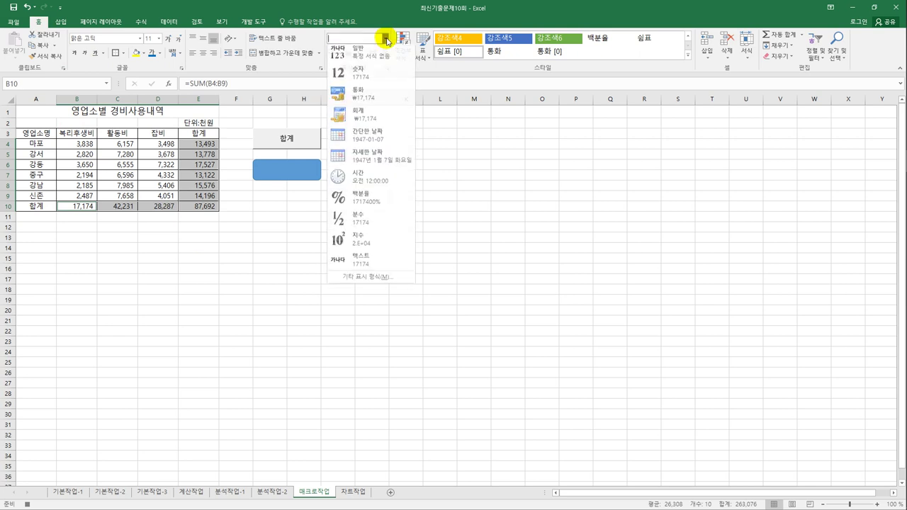
click(386, 98)
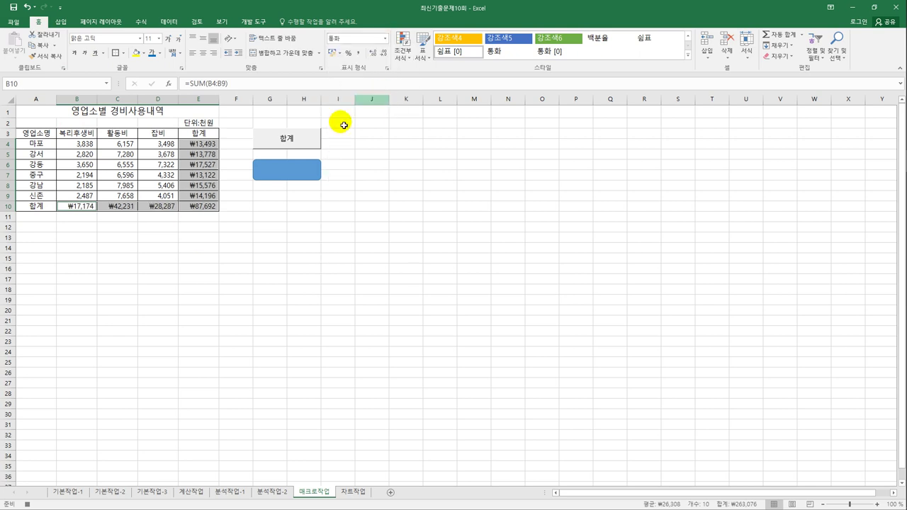
click(215, 210)
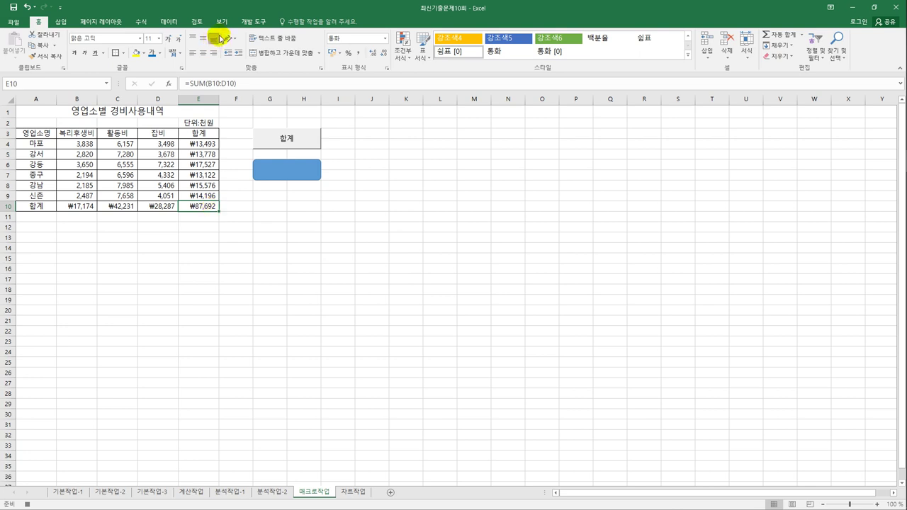
click(252, 22)
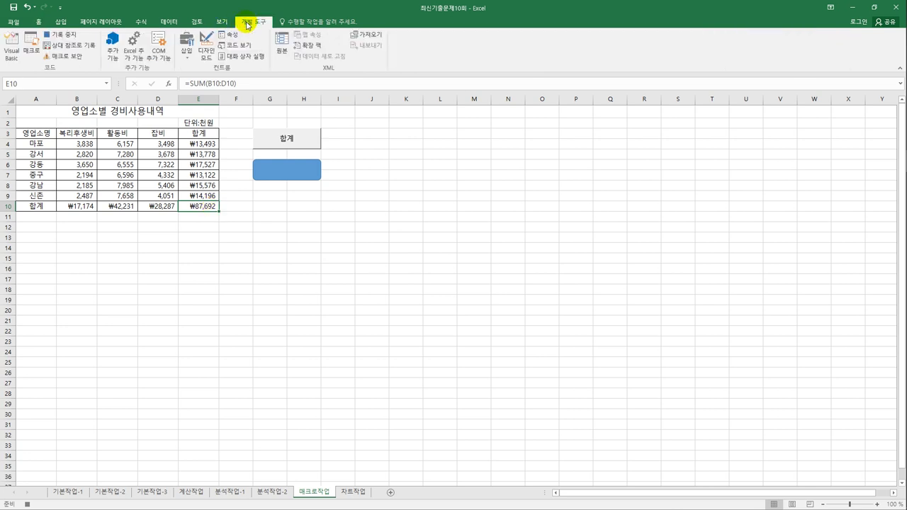
click(57, 42)
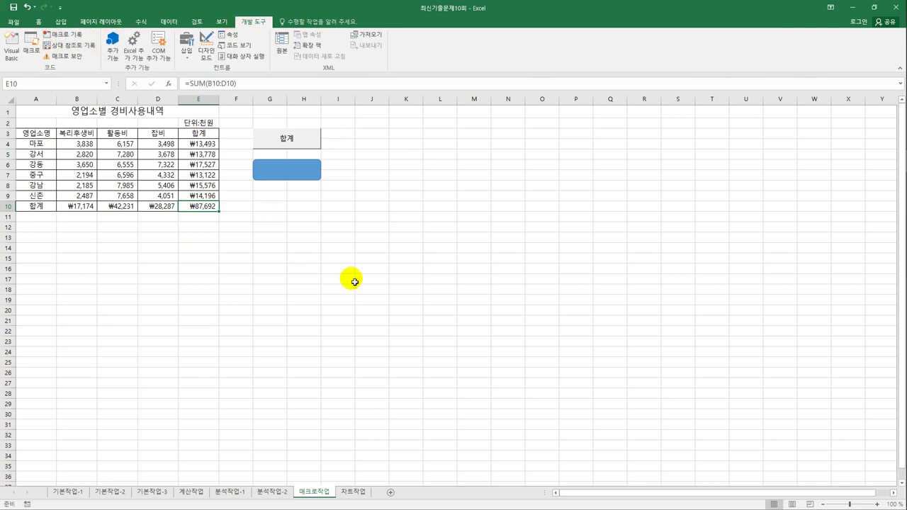
- Add the text 통화 to the rounded rectangle over G6:H7
right_click(280, 174)
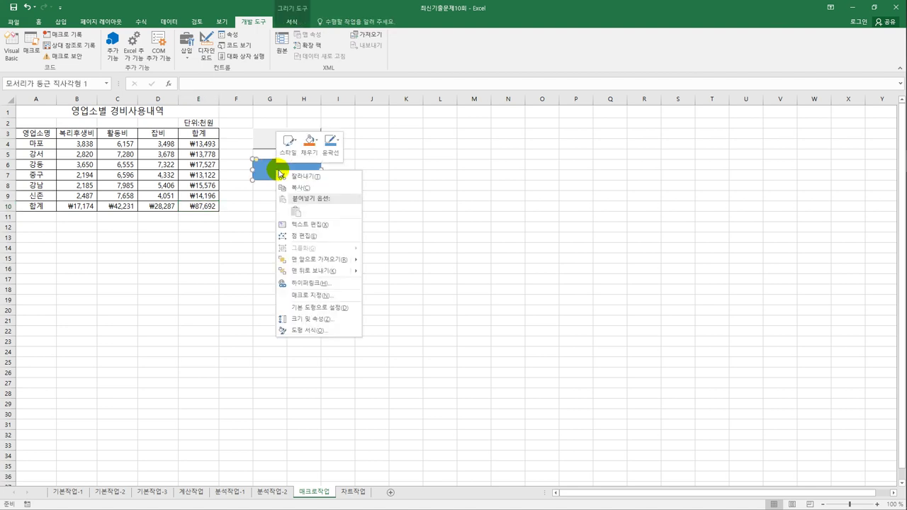
click(316, 226)
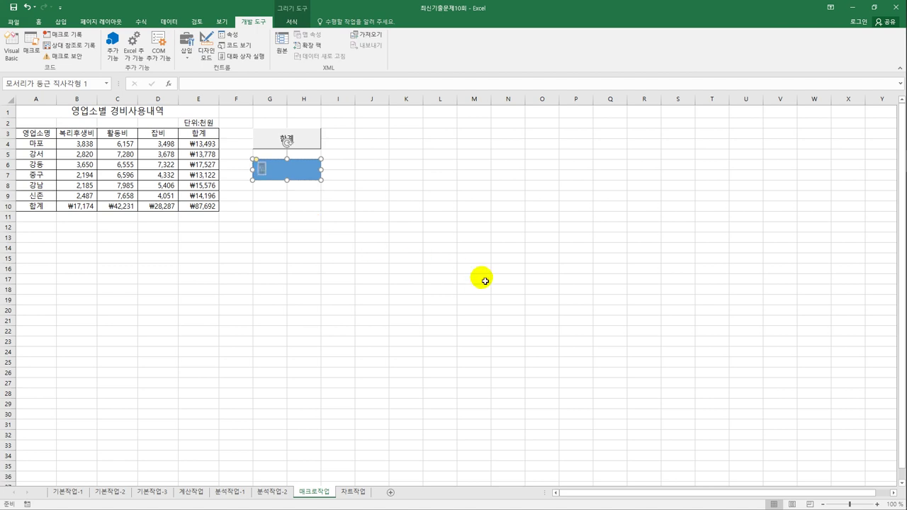
text(평균)
click(455, 249)
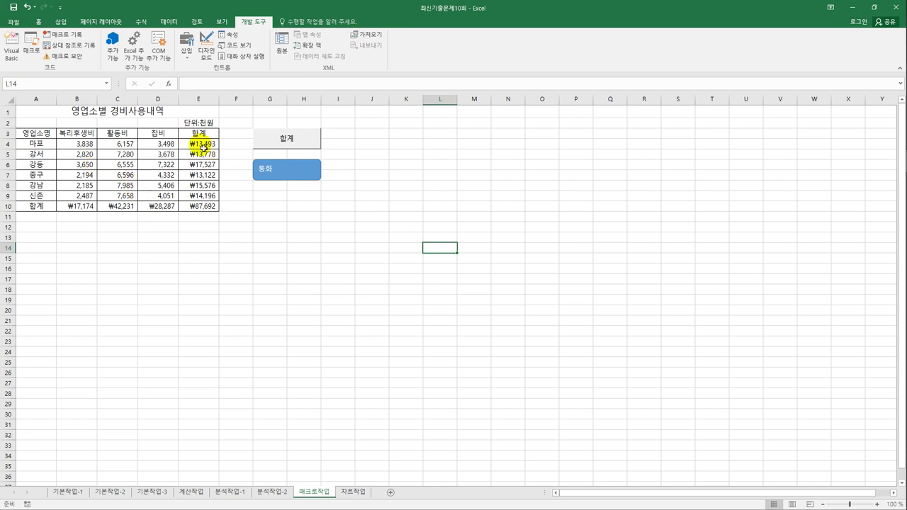
- Apply the comma style to the totals in E4:E10 and B10:D10
drag(201, 144, 200, 207)
drag(93, 209, 186, 206)
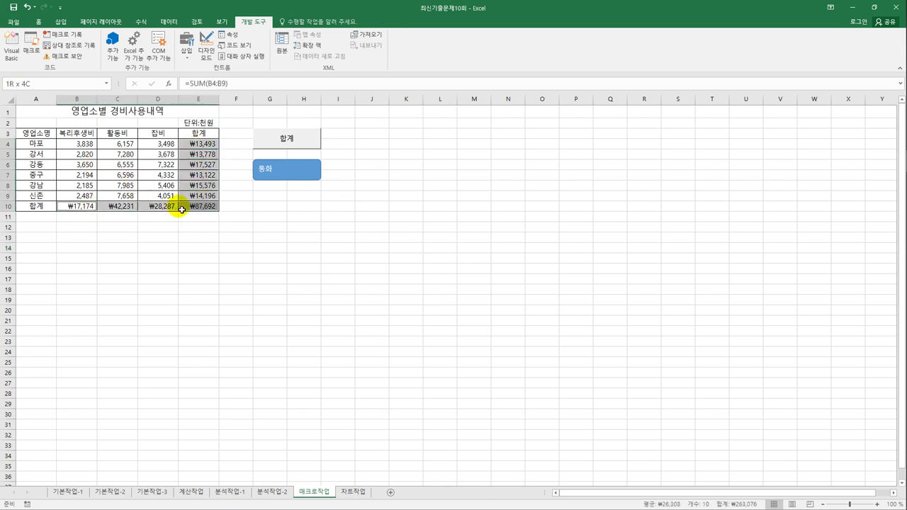
click(38, 21)
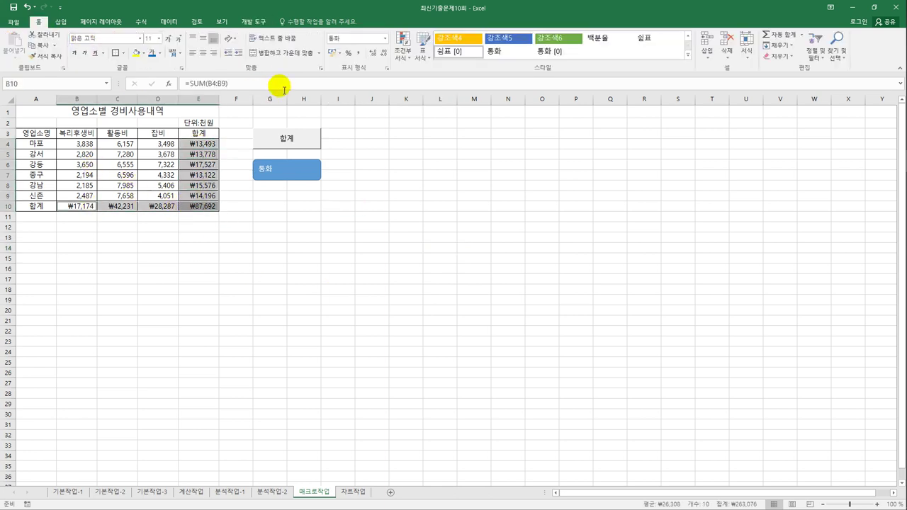
click(358, 54)
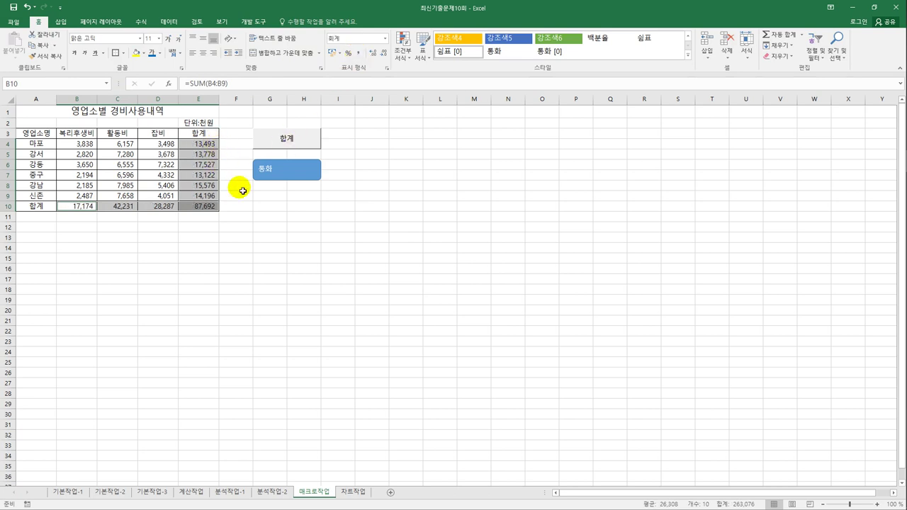
- Clear the totals in E4:E10 and B10:D10 and run the 합계 button's macro
key(Delete)
click(303, 275)
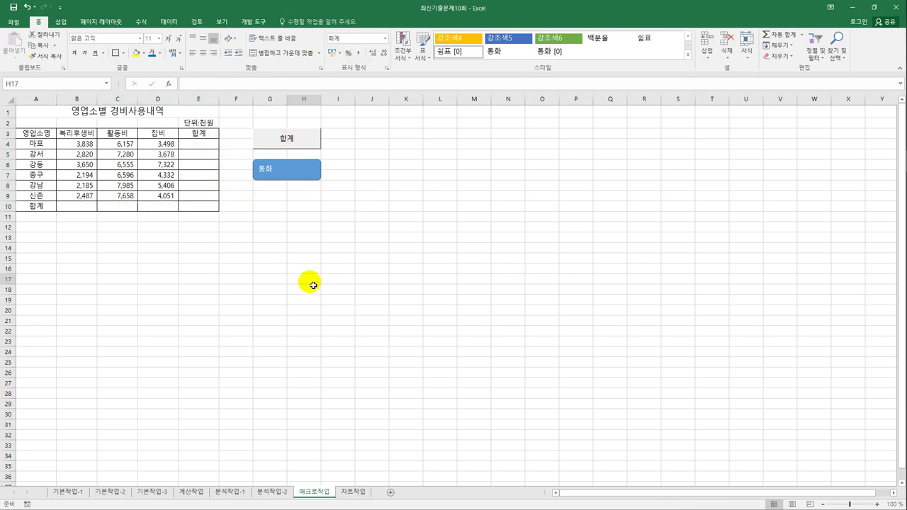
click(290, 139)
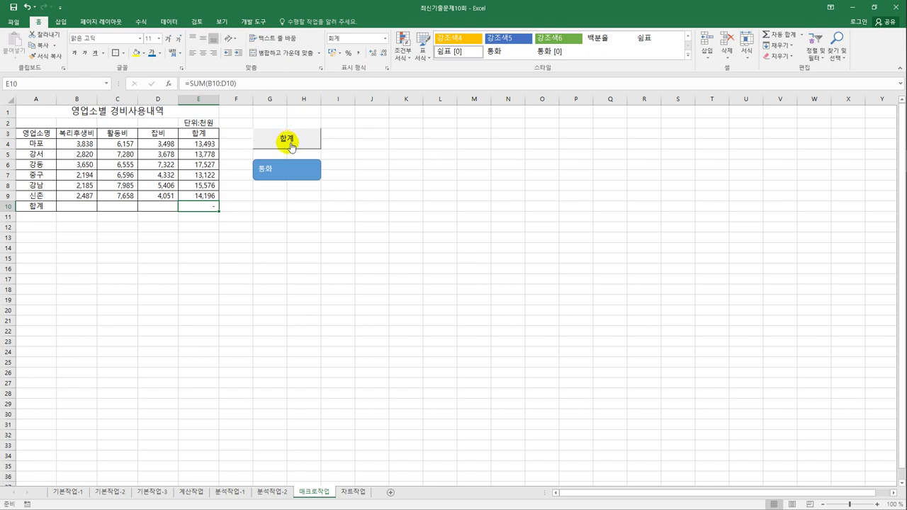
click(27, 8)
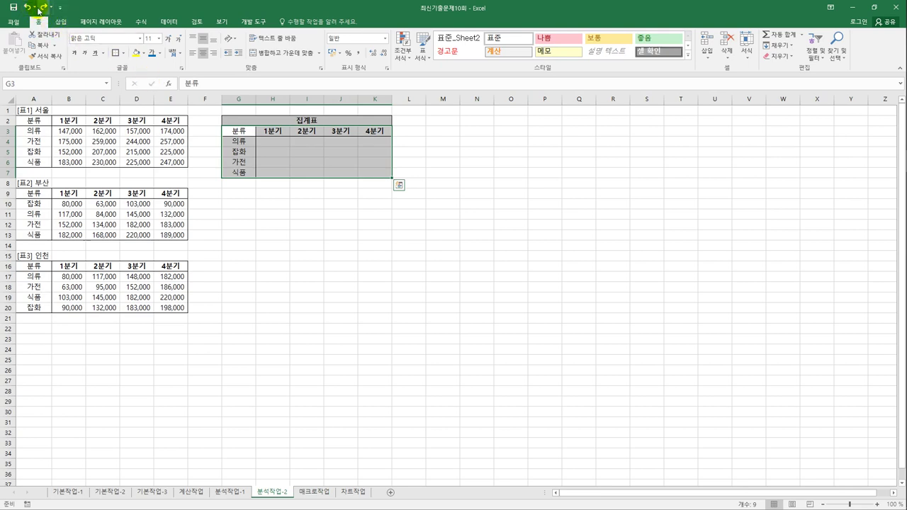
click(42, 8)
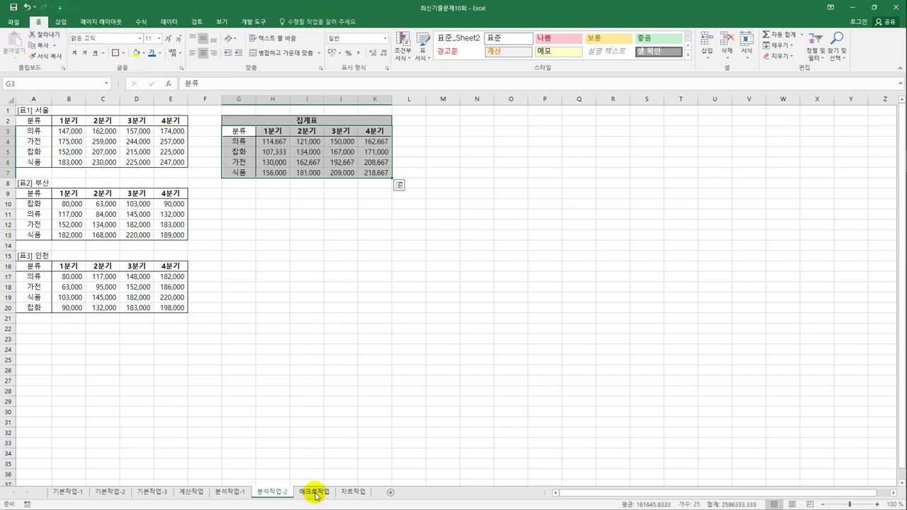
click(314, 492)
- Fill the 합계 row in B10:D10 with AutoSum over B4:D10 on the 매크로작업 sheet
click(252, 21)
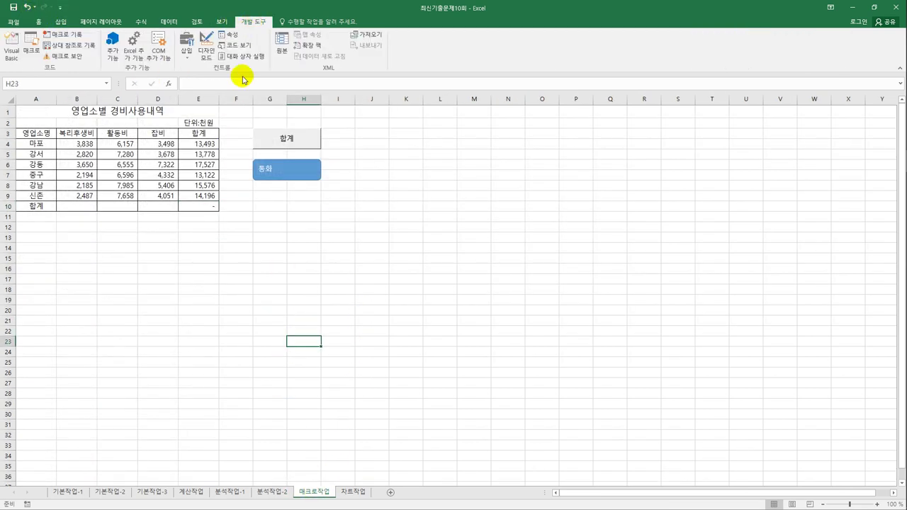
drag(78, 144, 157, 205)
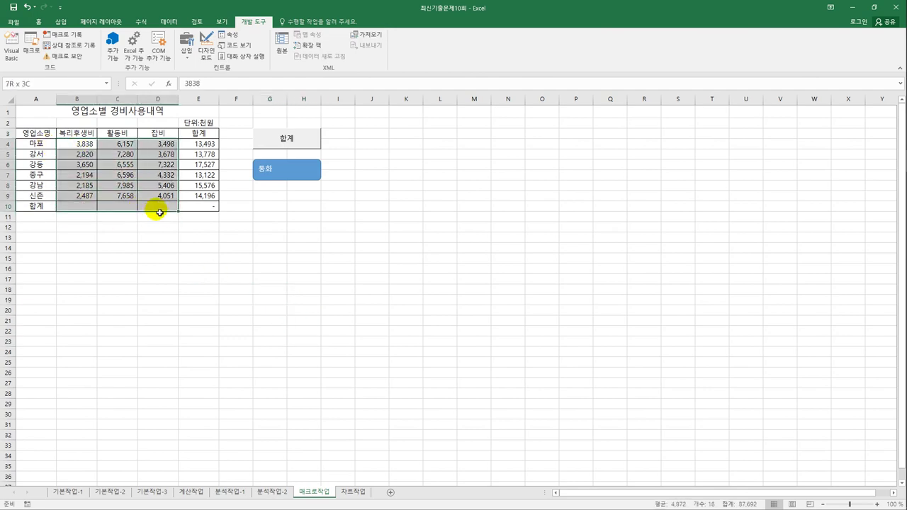
click(59, 23)
click(139, 21)
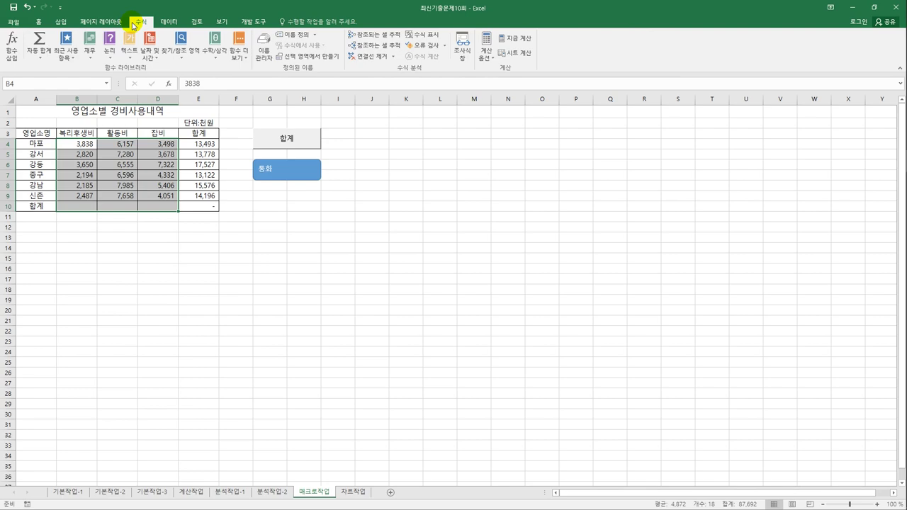
click(54, 45)
click(259, 249)
- Clear the 합계 column in E4:E10 and refill it by running the 합계 button's macro
click(202, 144)
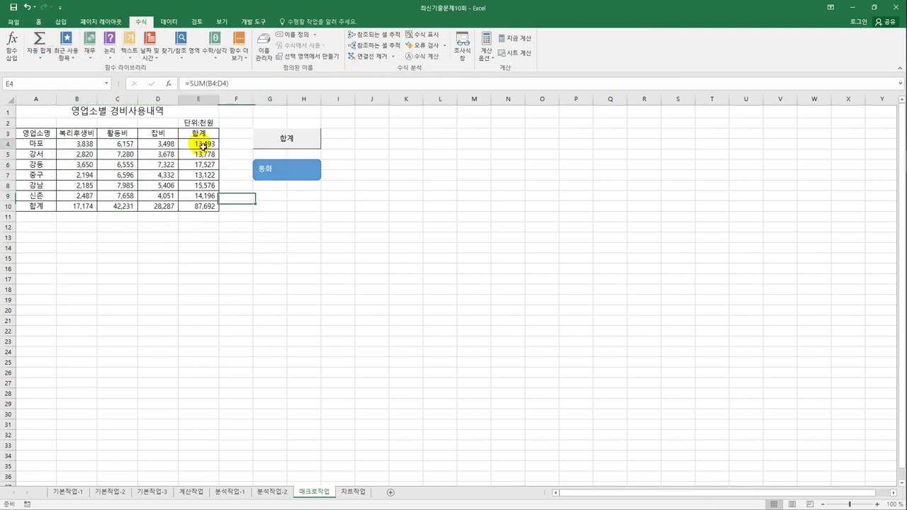
drag(202, 145, 205, 207)
key(Delete)
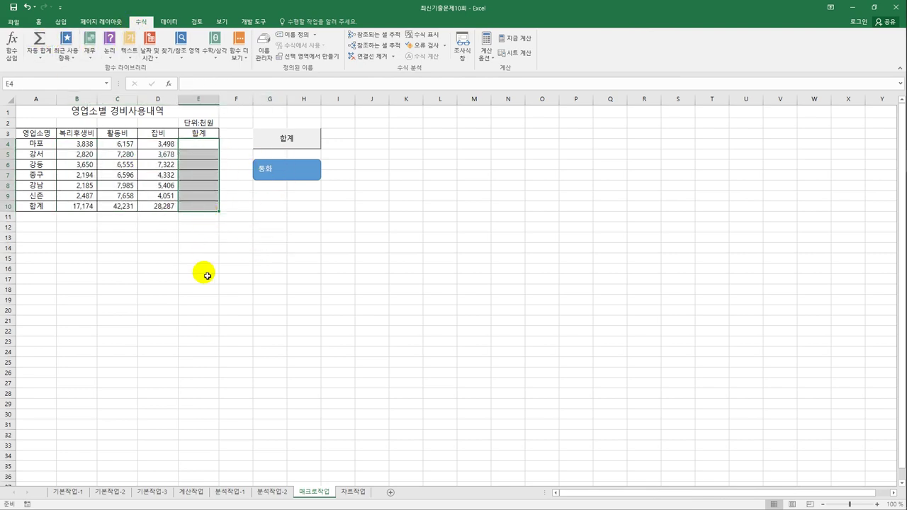
click(205, 270)
click(296, 139)
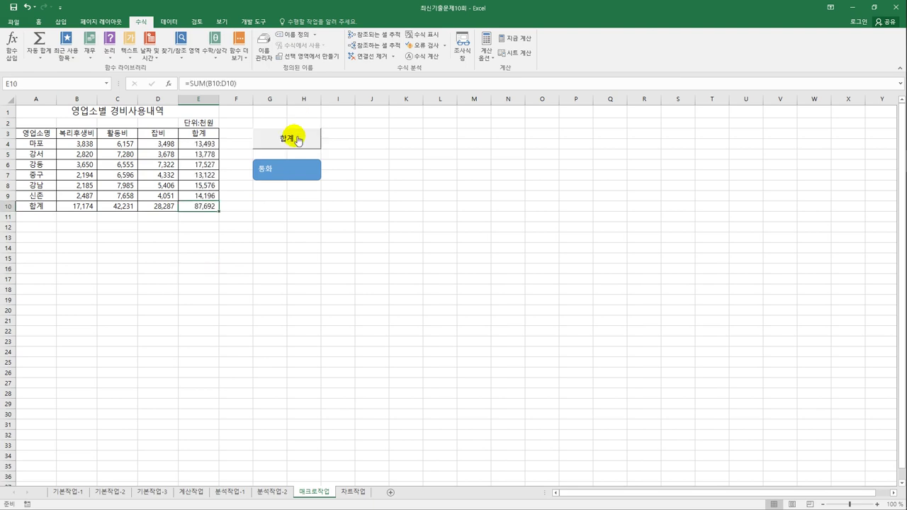
- Run the 통화 shape's macro and check the currency format on the totals in E4:E10
click(364, 234)
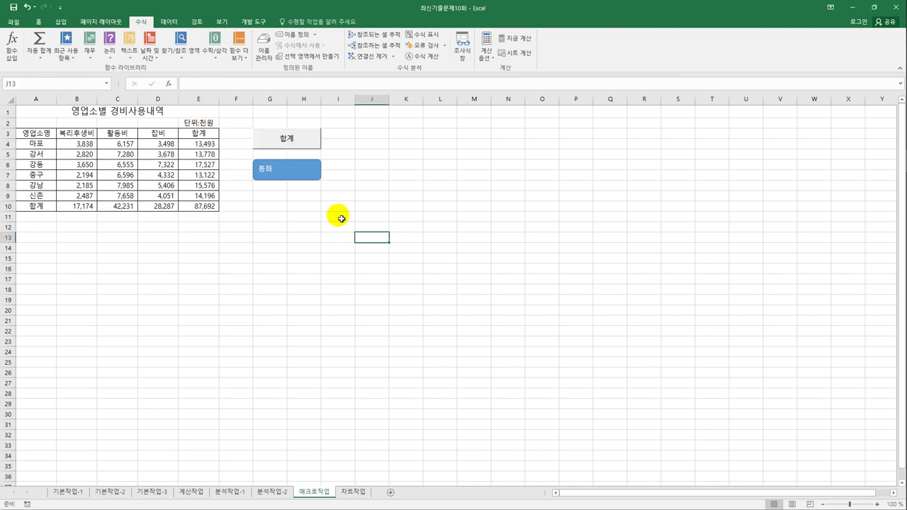
click(312, 176)
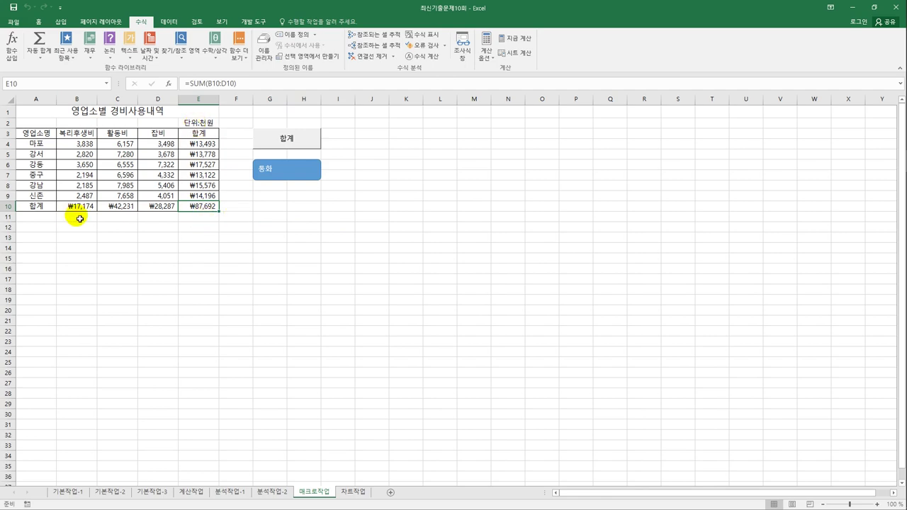
click(365, 219)
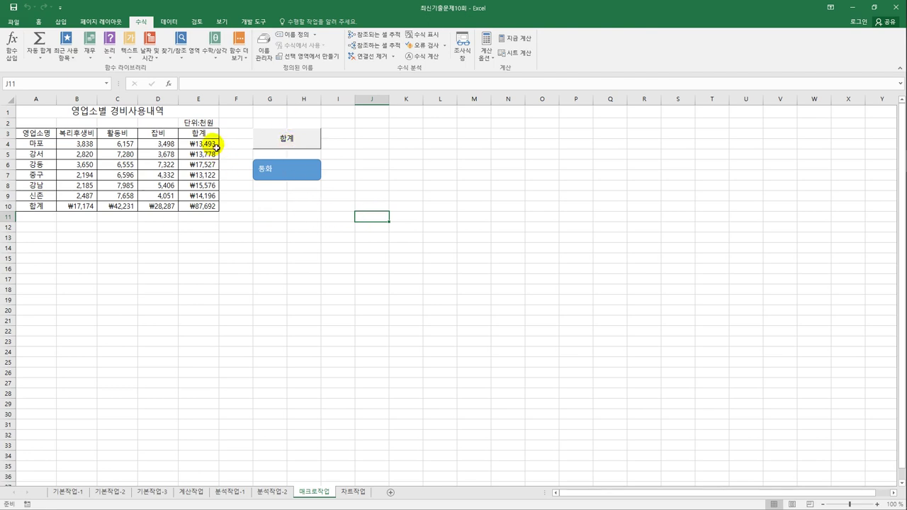
drag(207, 144, 215, 209)
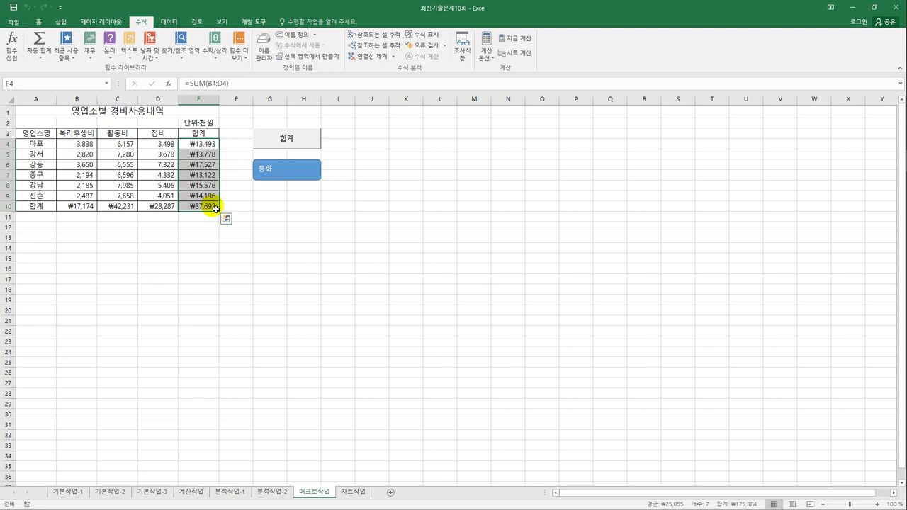
click(328, 262)
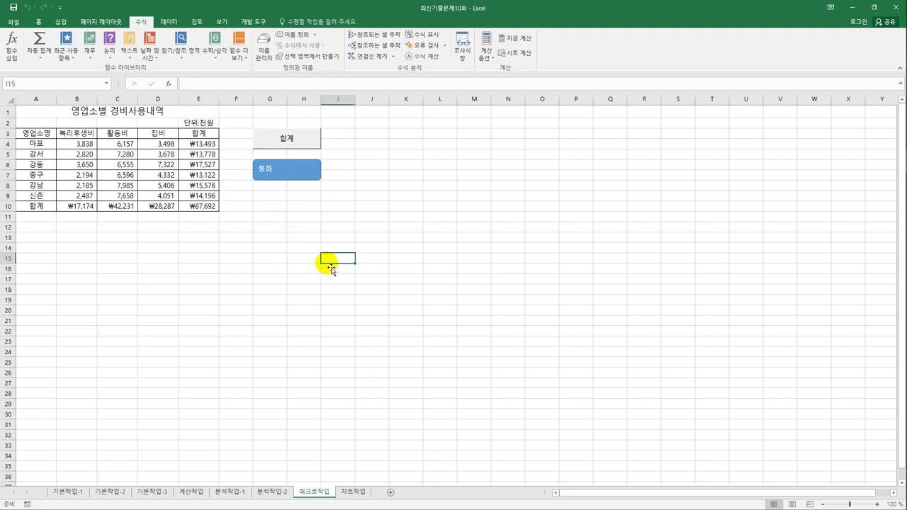
- Delete the 실기 series from the line chart on the 차트작업 sheet
click(352, 494)
click(389, 267)
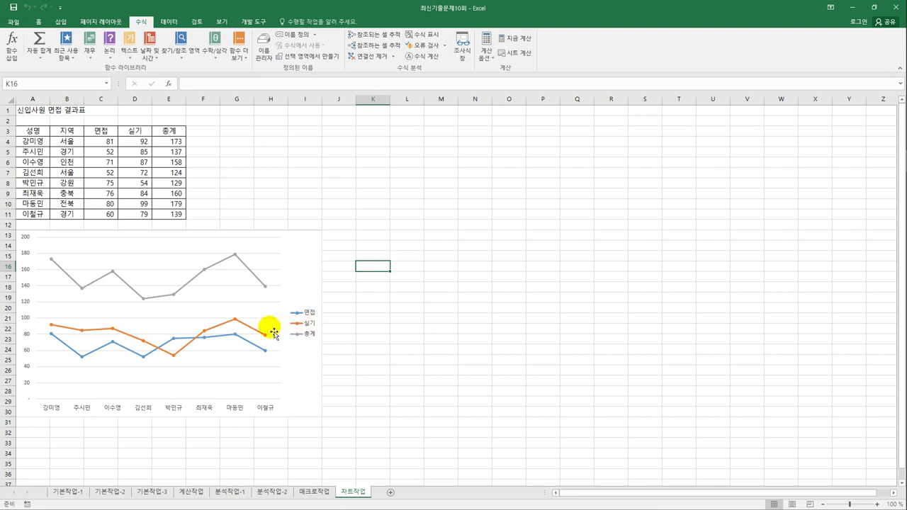
click(233, 324)
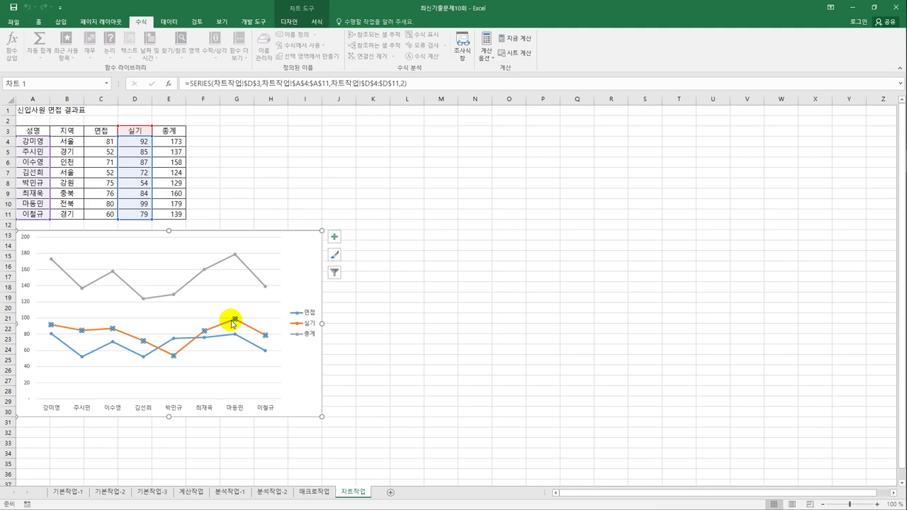
right_click(233, 323)
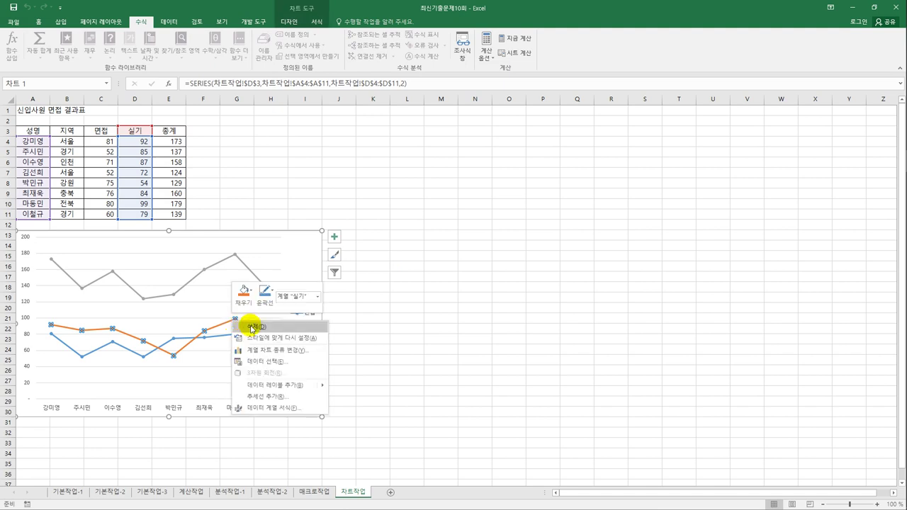
click(252, 327)
click(434, 358)
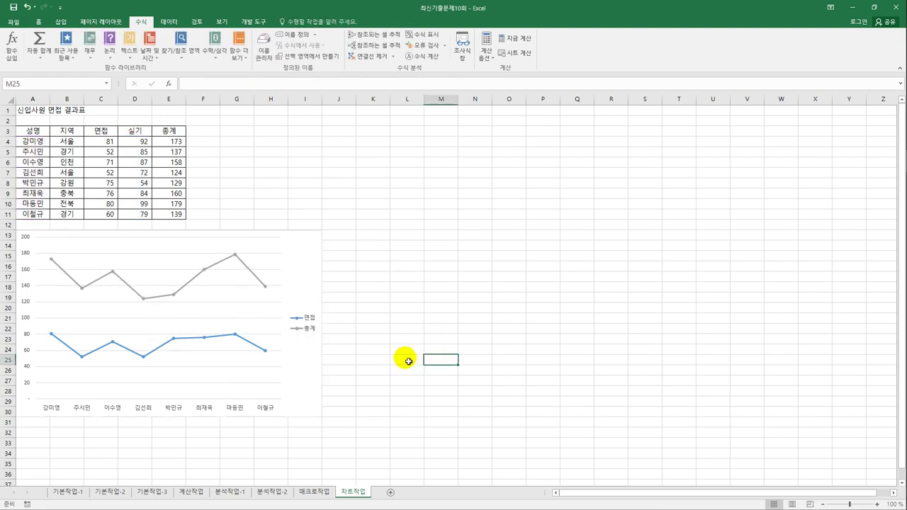
- Change the chart type of the 면접 series to 영역형, keeping the 총계 series as a line with markers
click(222, 338)
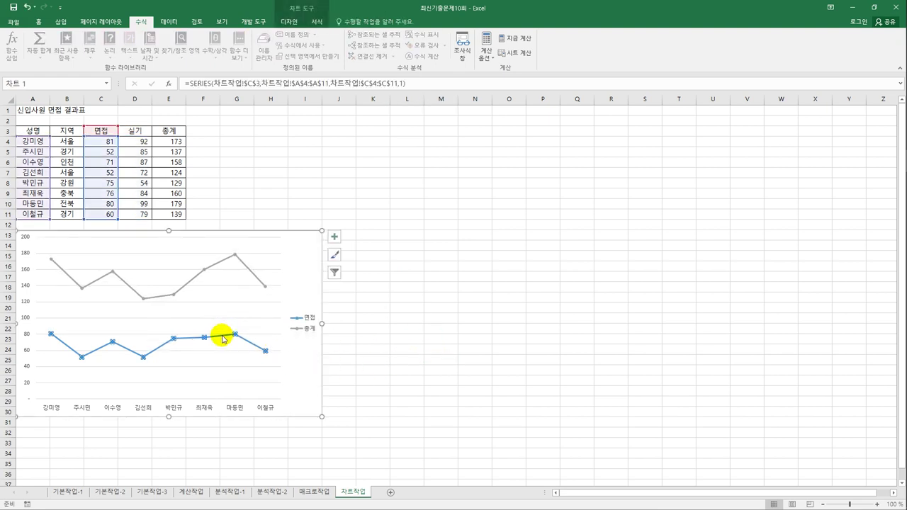
right_click(222, 338)
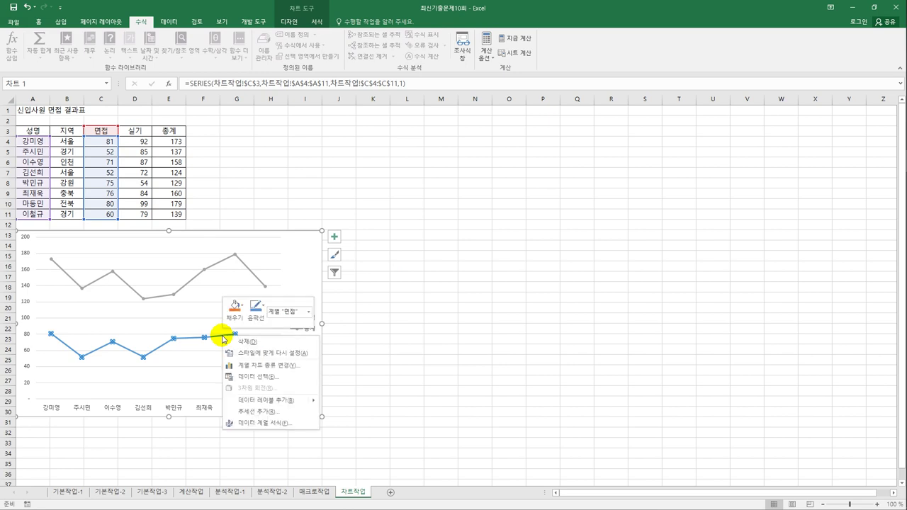
click(262, 367)
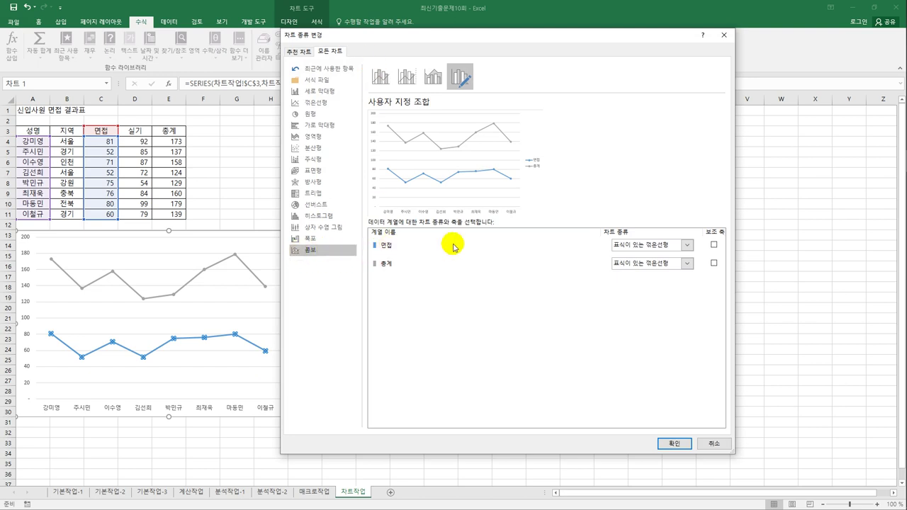
click(690, 246)
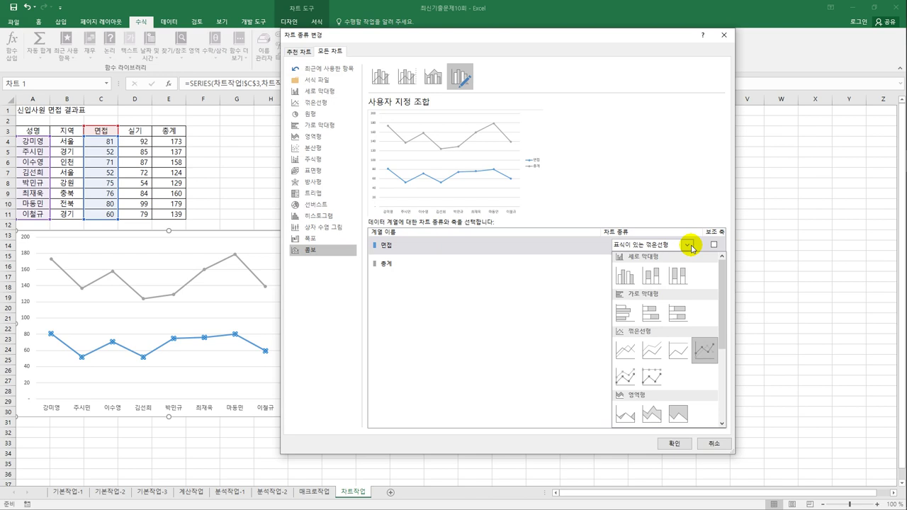
click(617, 418)
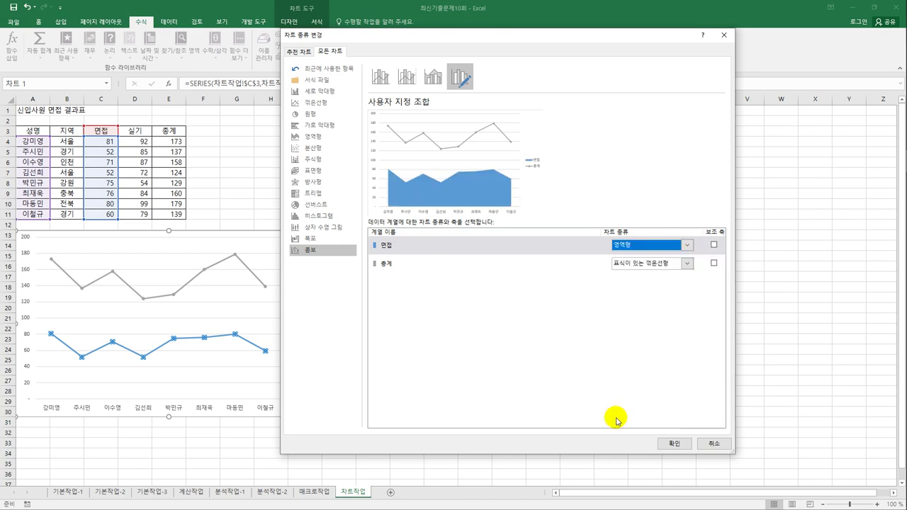
click(675, 444)
click(490, 361)
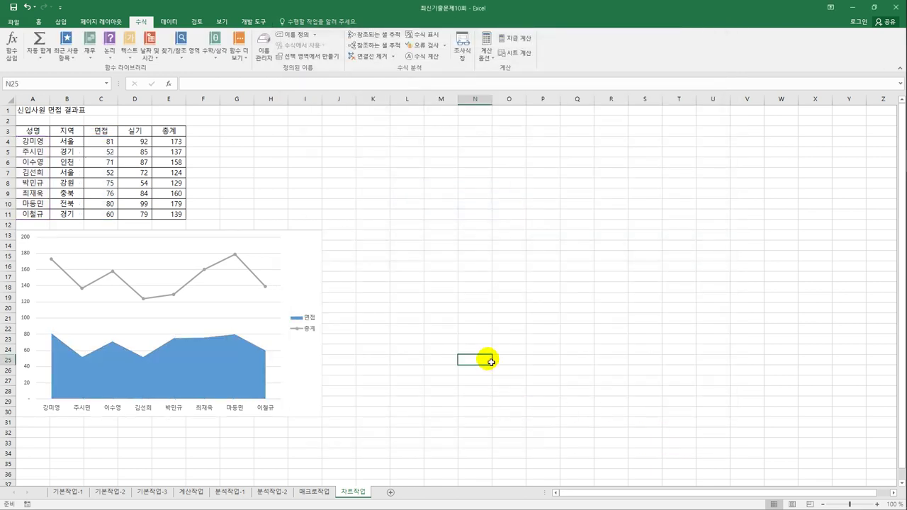
- Add a chart title above the chart reading 신입사원 면접 결과
click(316, 242)
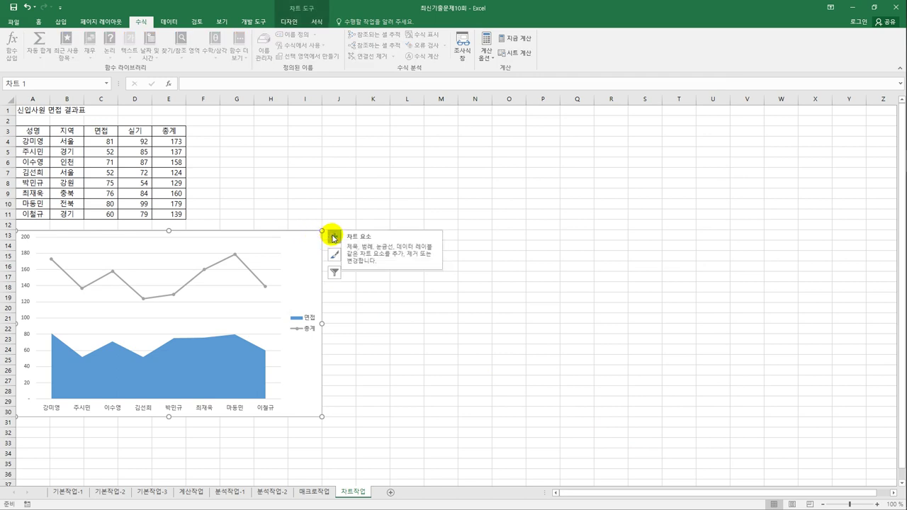
click(333, 237)
click(374, 265)
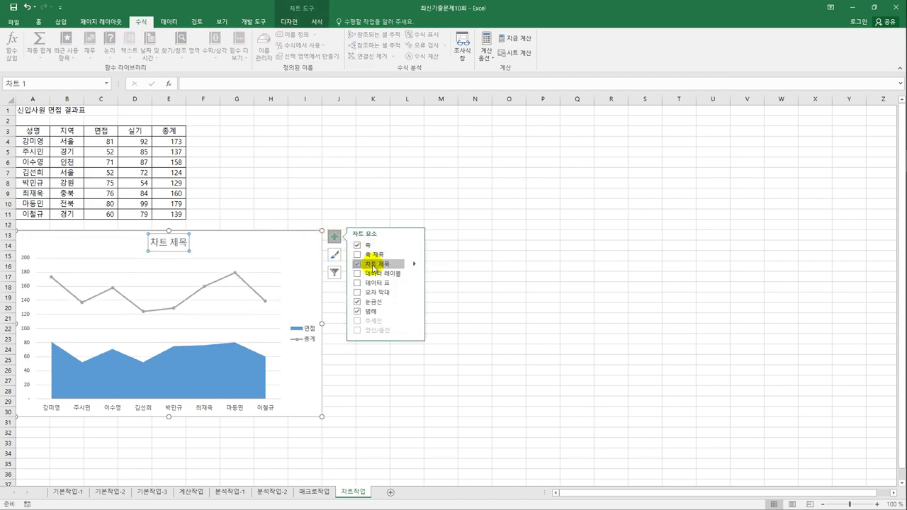
drag(149, 244, 197, 250)
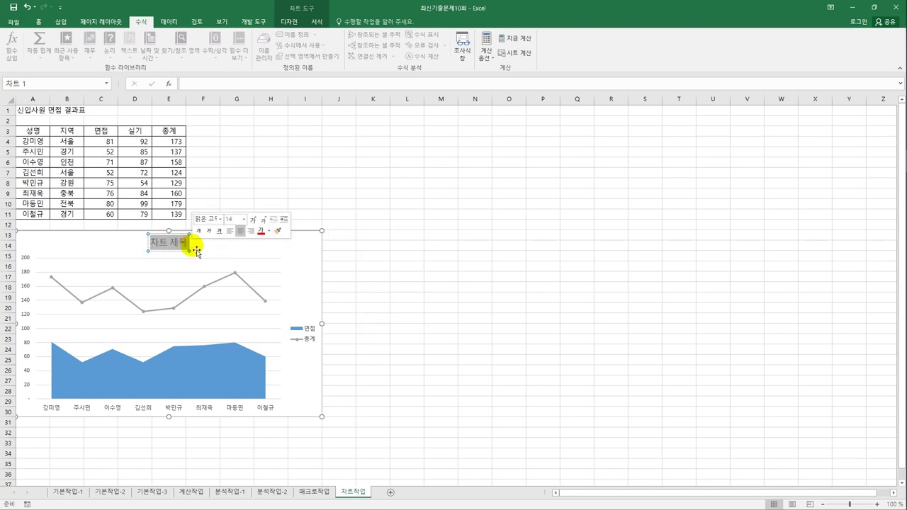
text(신)
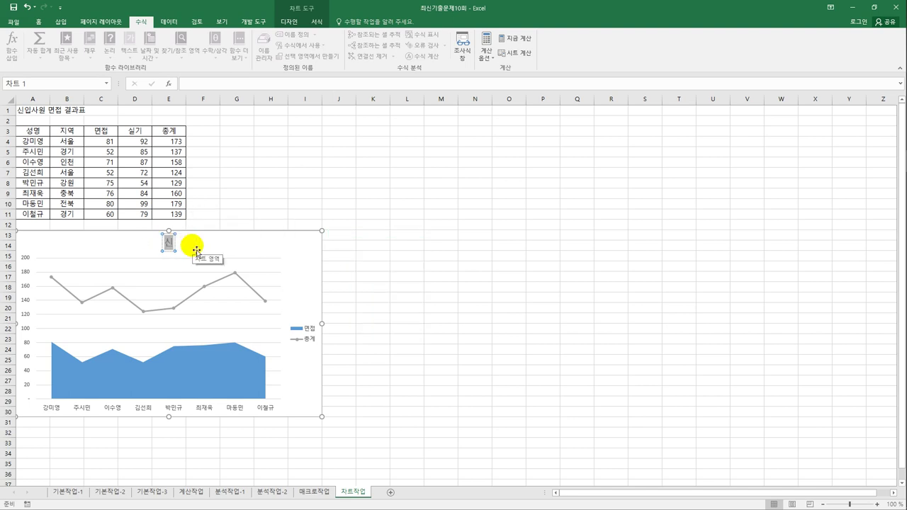
text(입사원 면접 결)
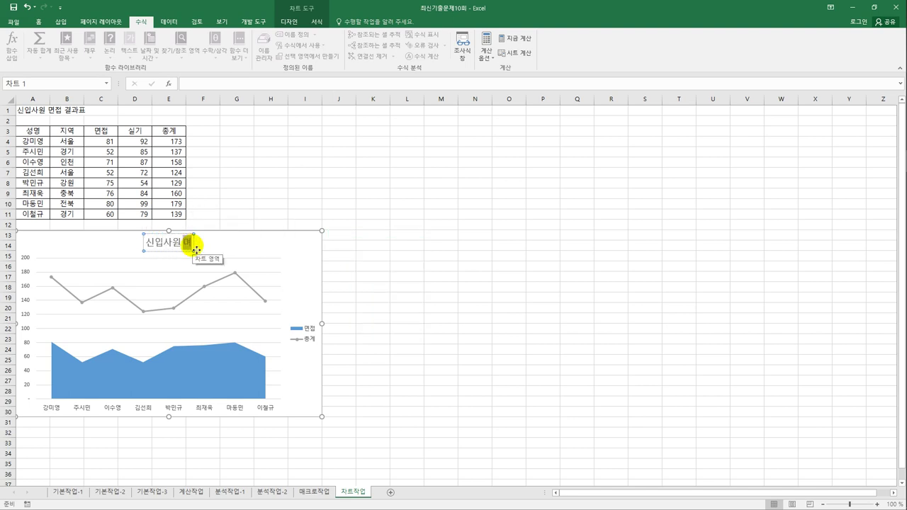
text(과)
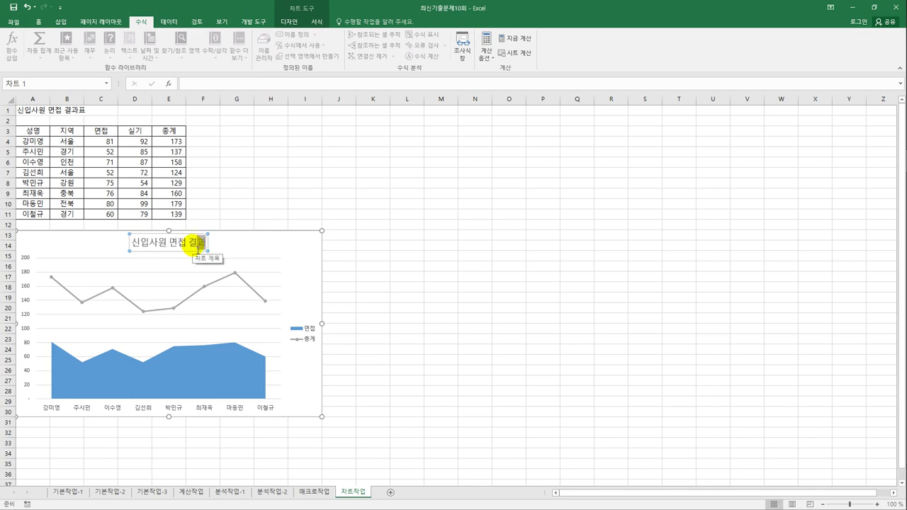
click(291, 252)
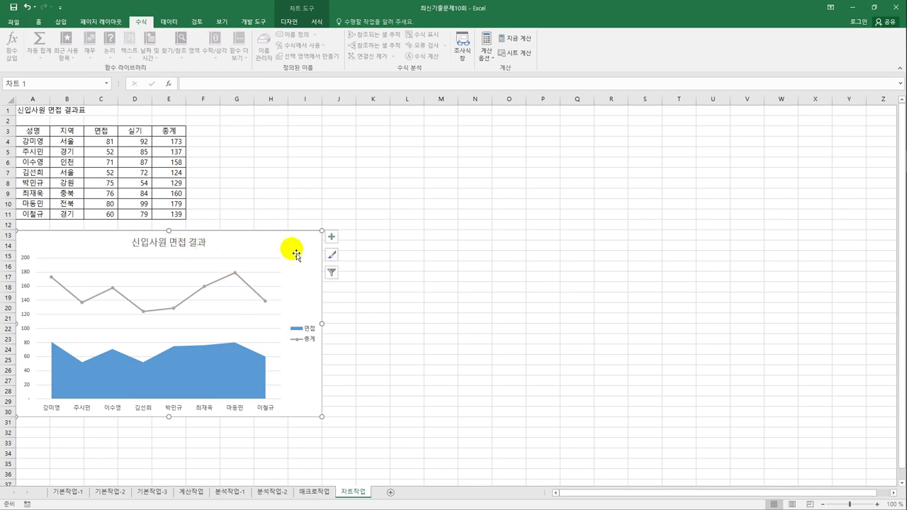
- Place the chart legend at the 위쪽 position
click(335, 238)
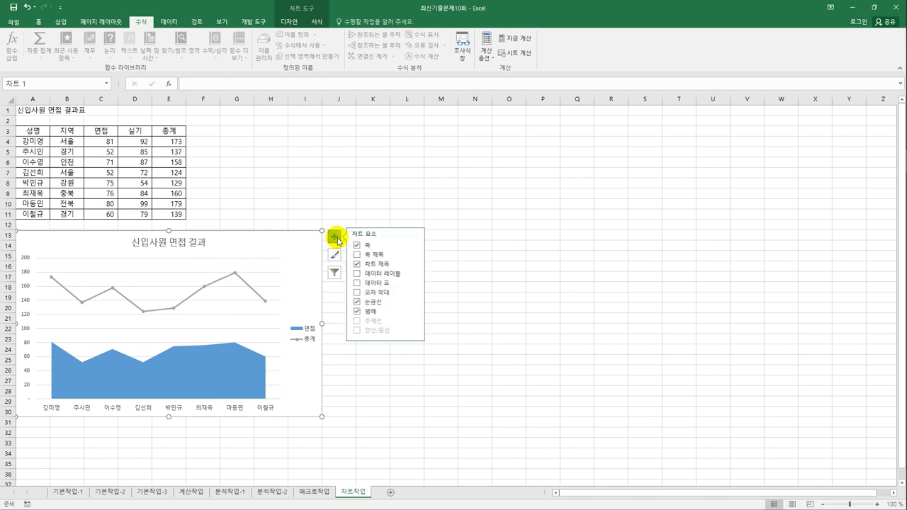
click(415, 310)
click(457, 322)
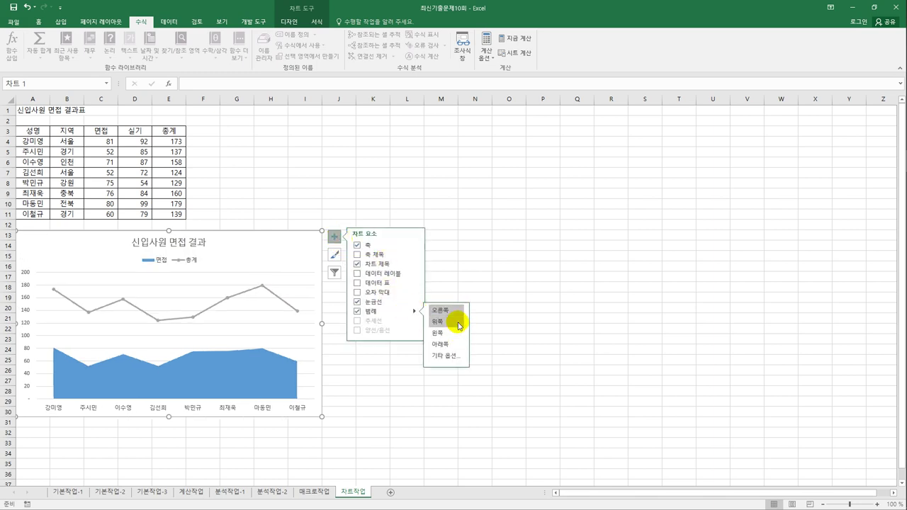
click(515, 322)
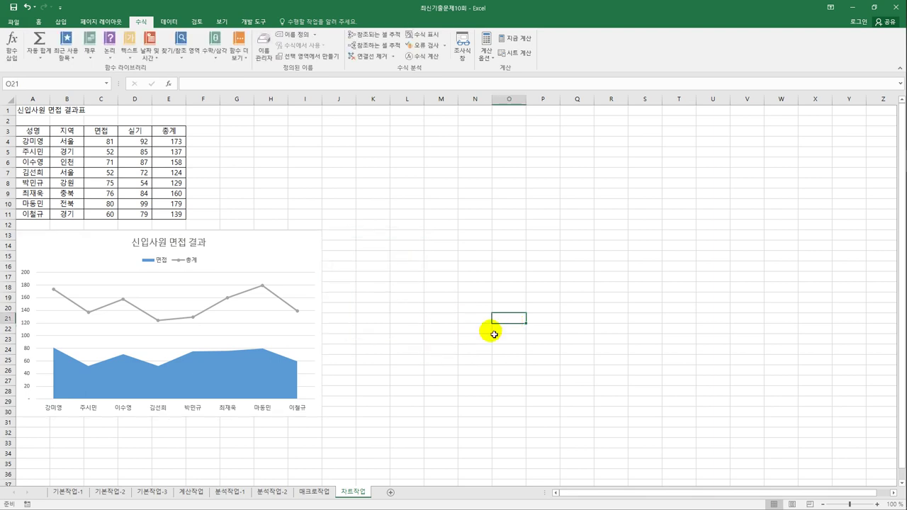
- Turn on the 완만한 선 option for the line of the 총계 series
click(201, 316)
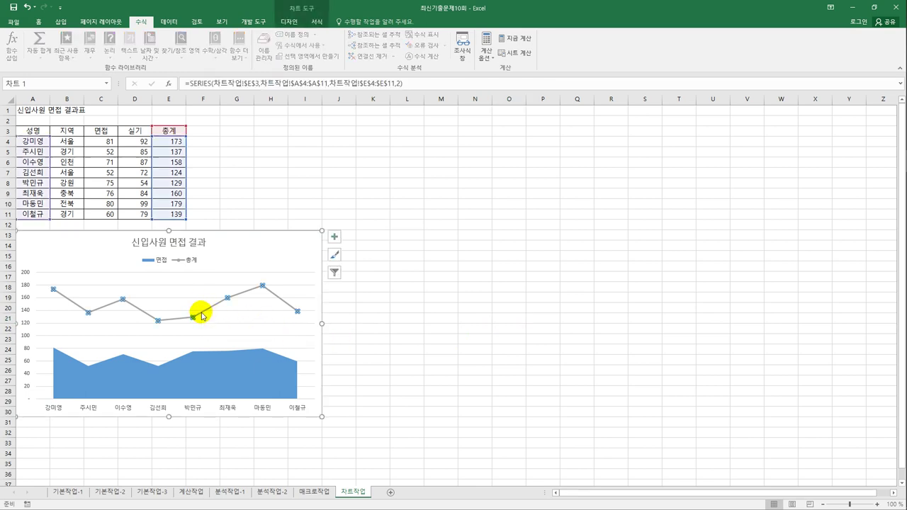
right_click(202, 316)
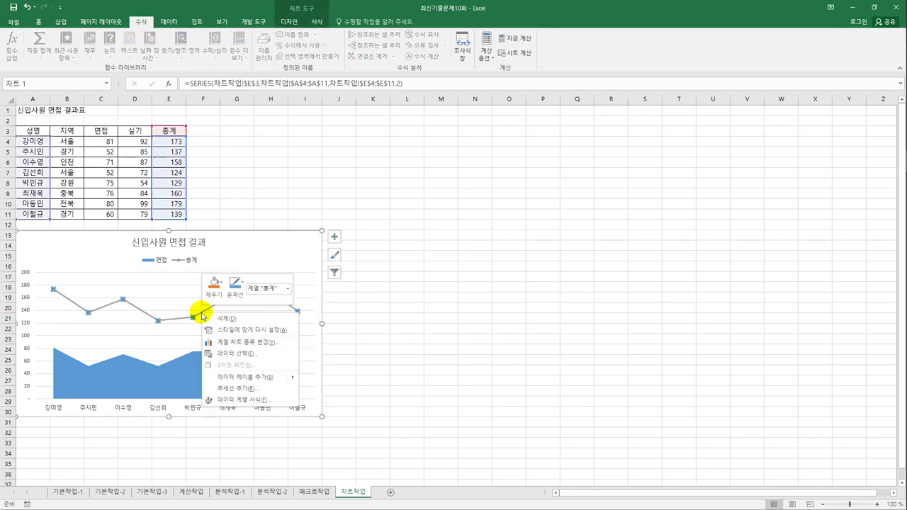
click(256, 406)
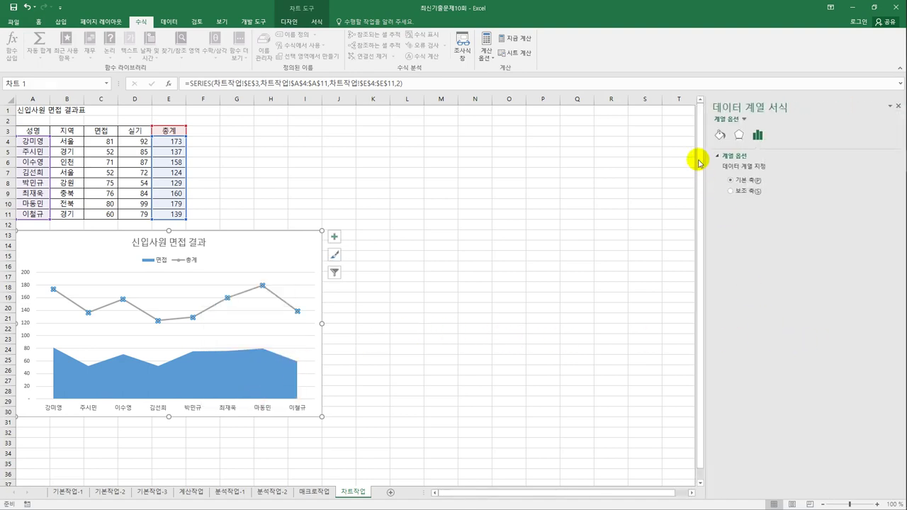
click(723, 141)
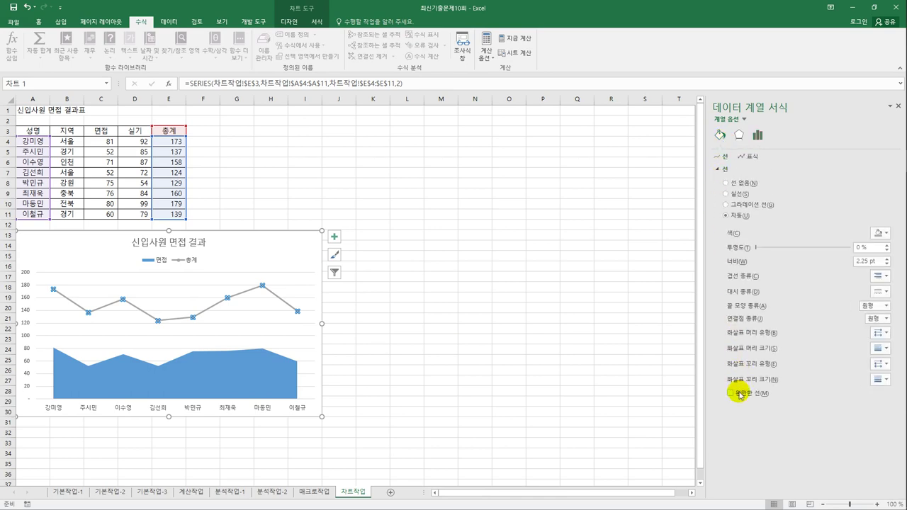
click(737, 394)
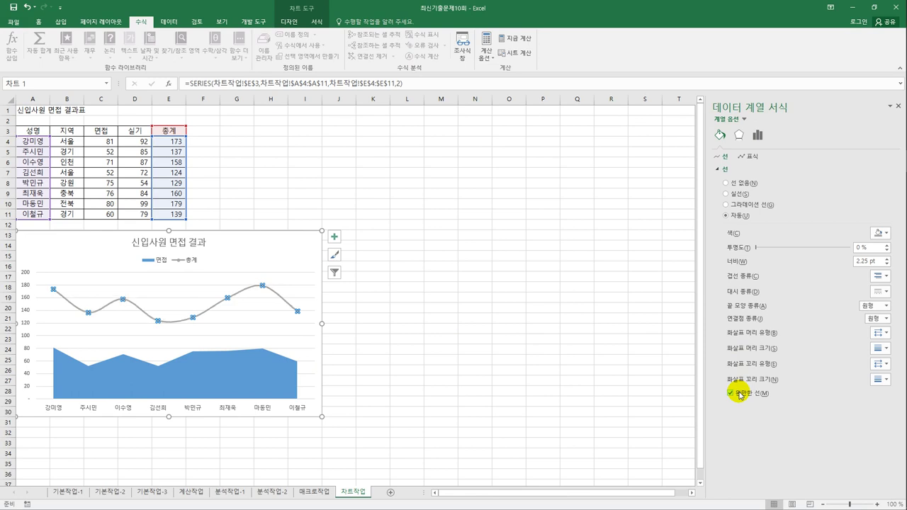
- Set the 총계 series' built-in marker type to the square shape
click(743, 156)
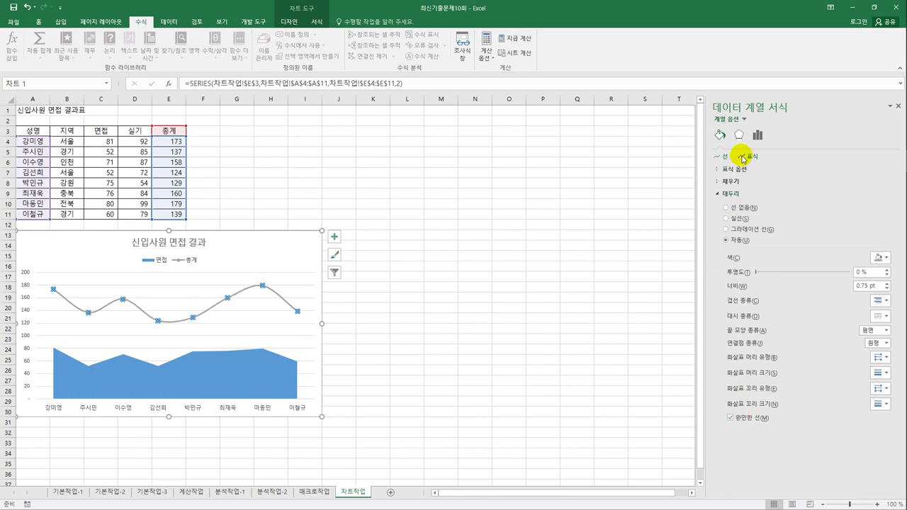
click(740, 170)
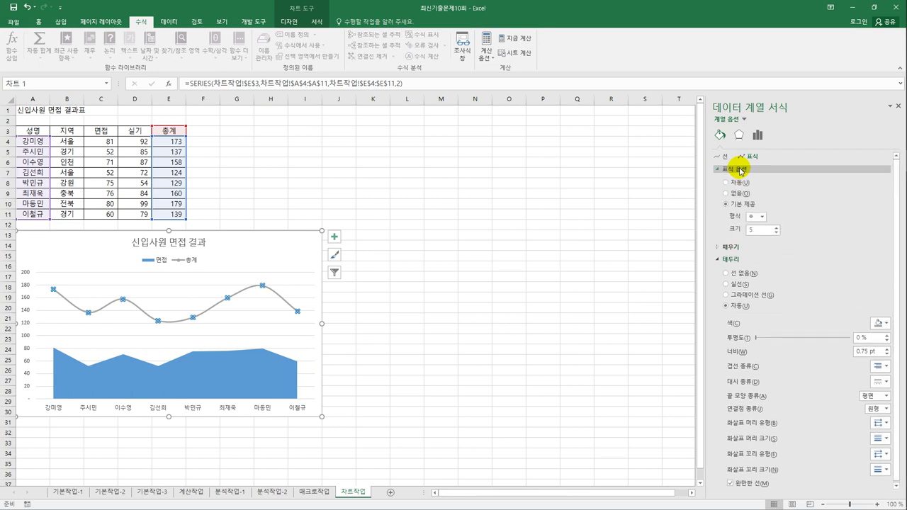
click(761, 217)
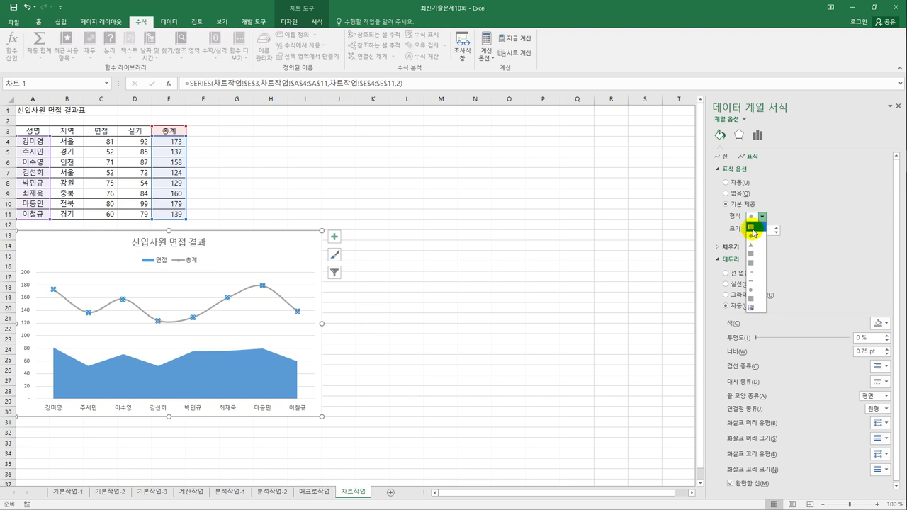
click(752, 230)
click(661, 264)
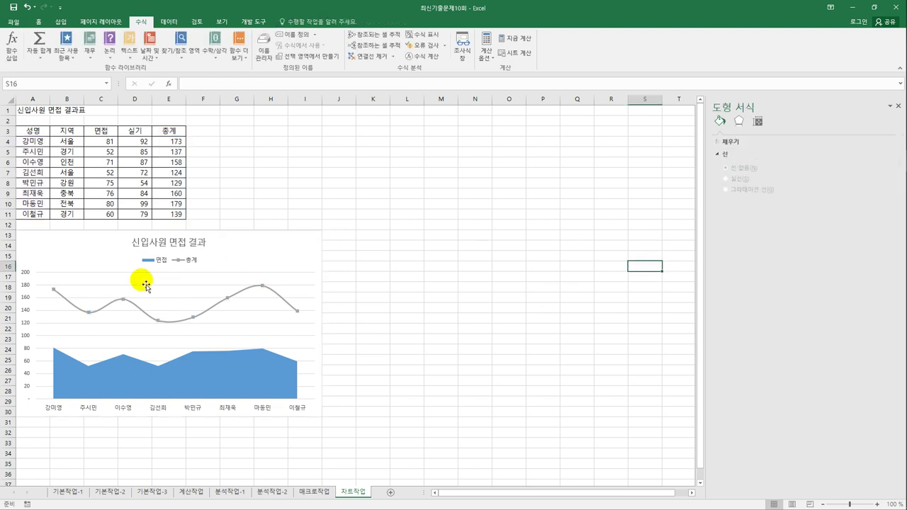
- Format the chart's vertical axis labels with the 숫자 category and 1 decimal place
click(25, 274)
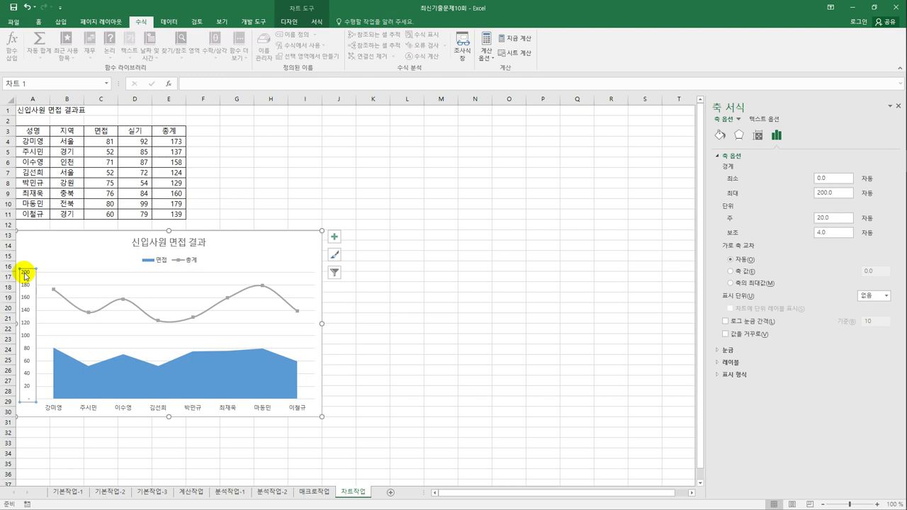
click(733, 375)
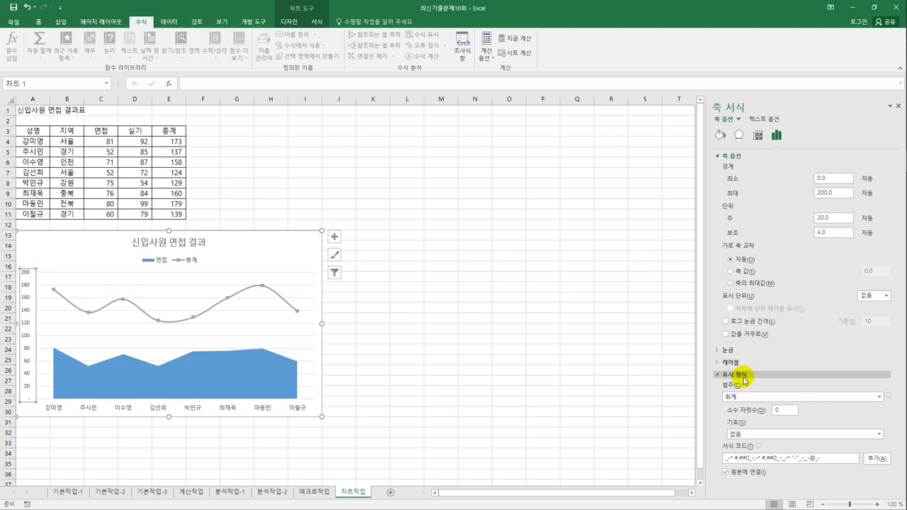
click(762, 397)
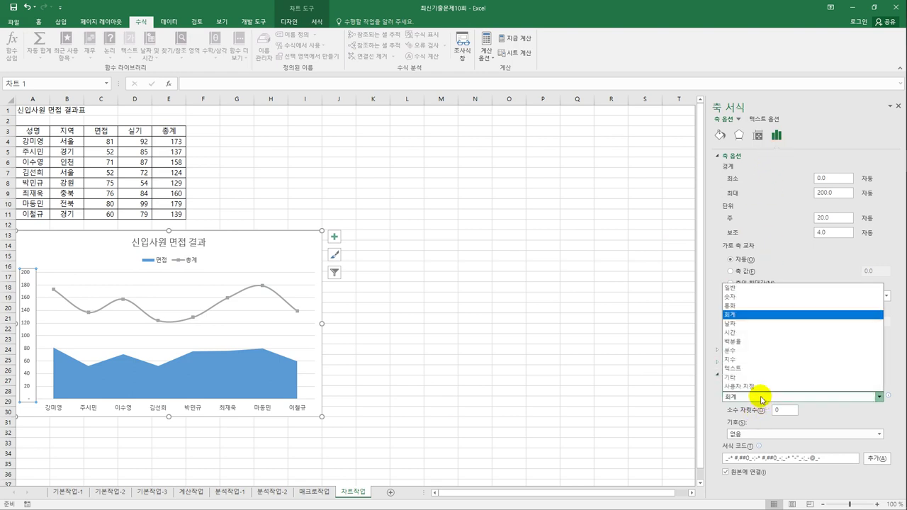
click(744, 296)
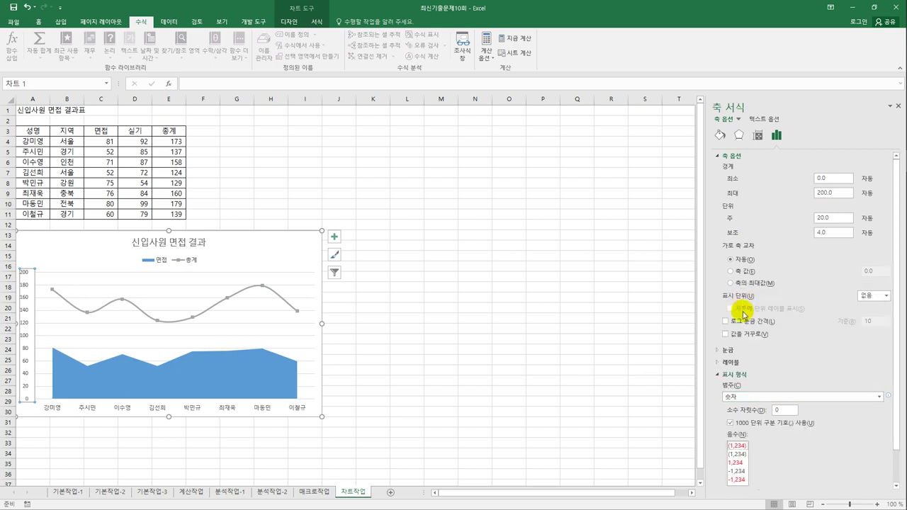
double_click(774, 410)
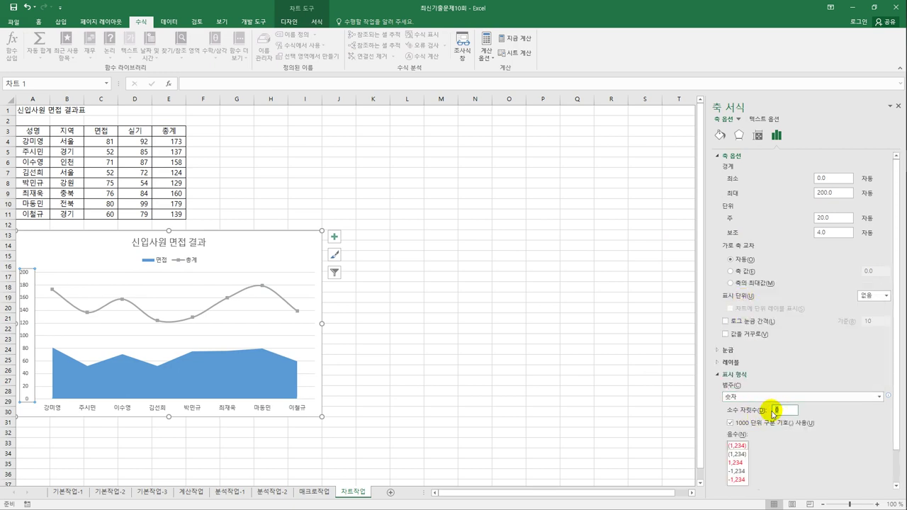
text(1)
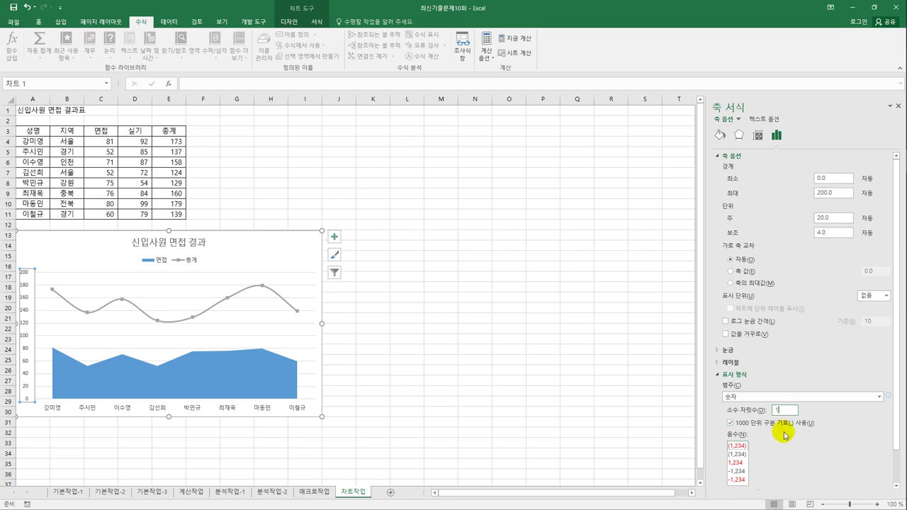
click(546, 445)
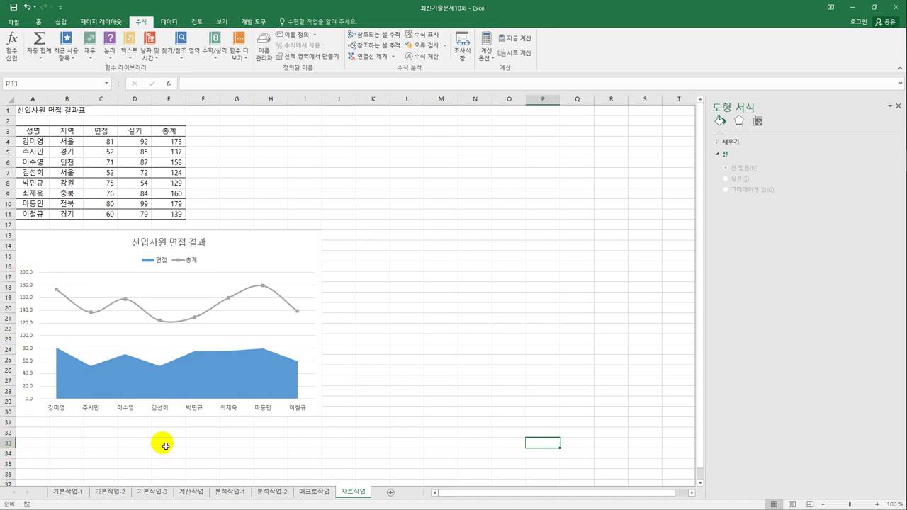
click(401, 432)
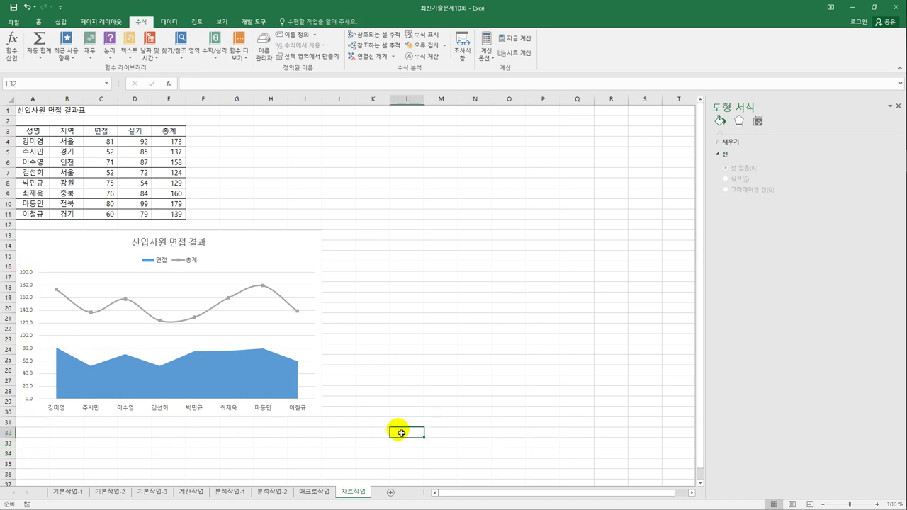